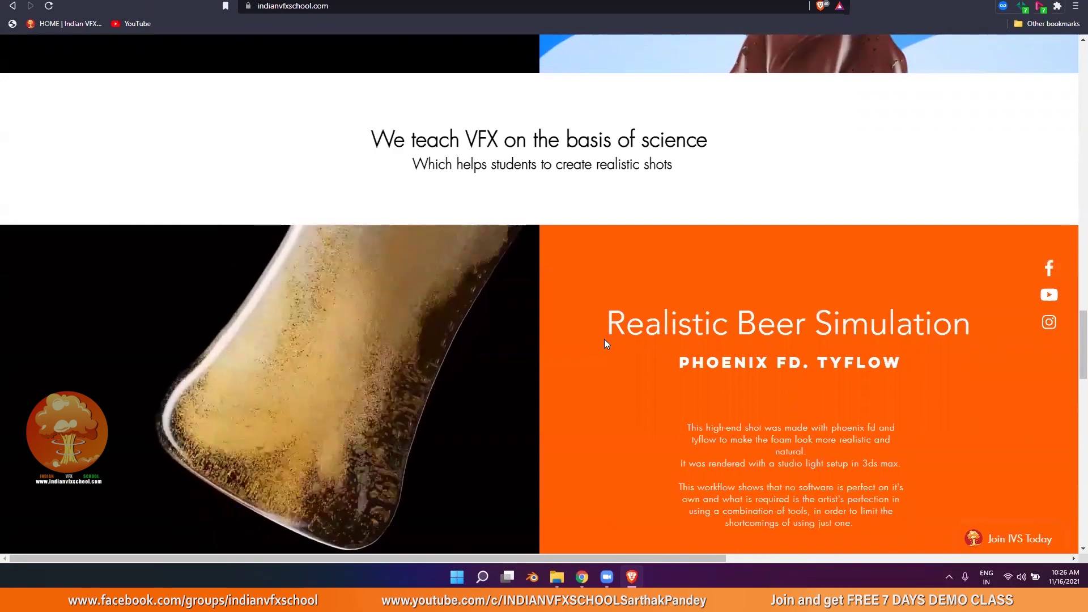
# Look through the simulation showcases on the Indian VFX School home page.
pyautogui.scroll(-10, 604, 339)
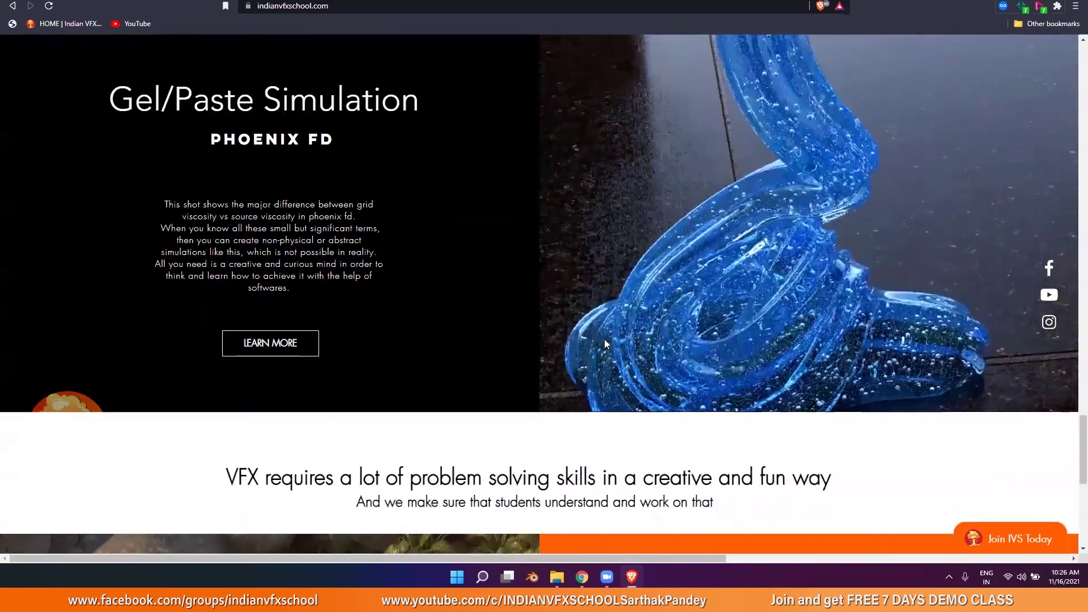
pyautogui.scroll(-7, 604, 339)
pyautogui.scroll(-1, 604, 340)
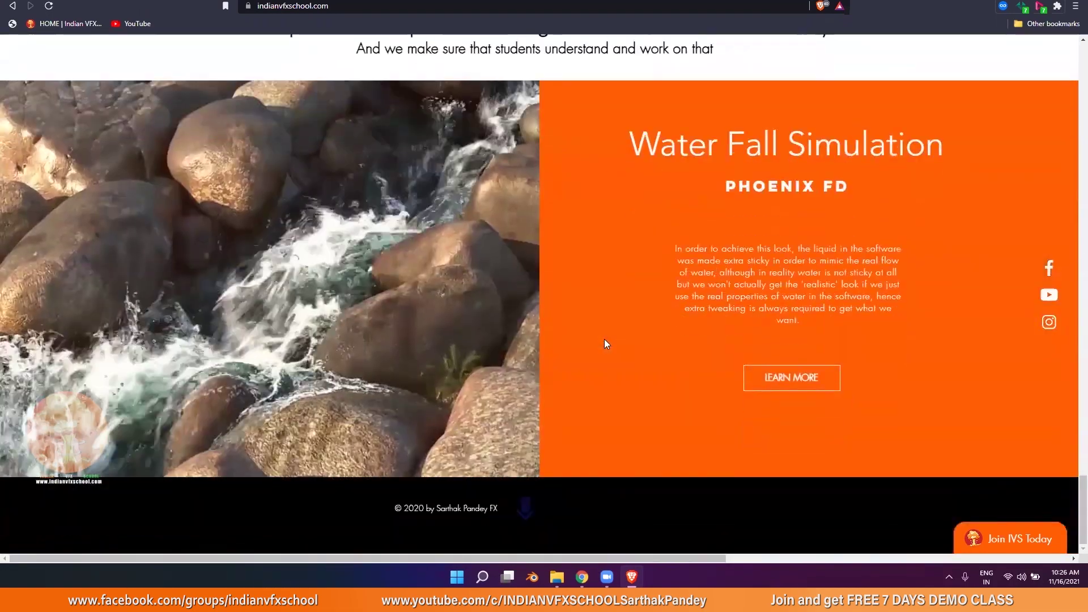
pyautogui.scroll(20, 604, 344)
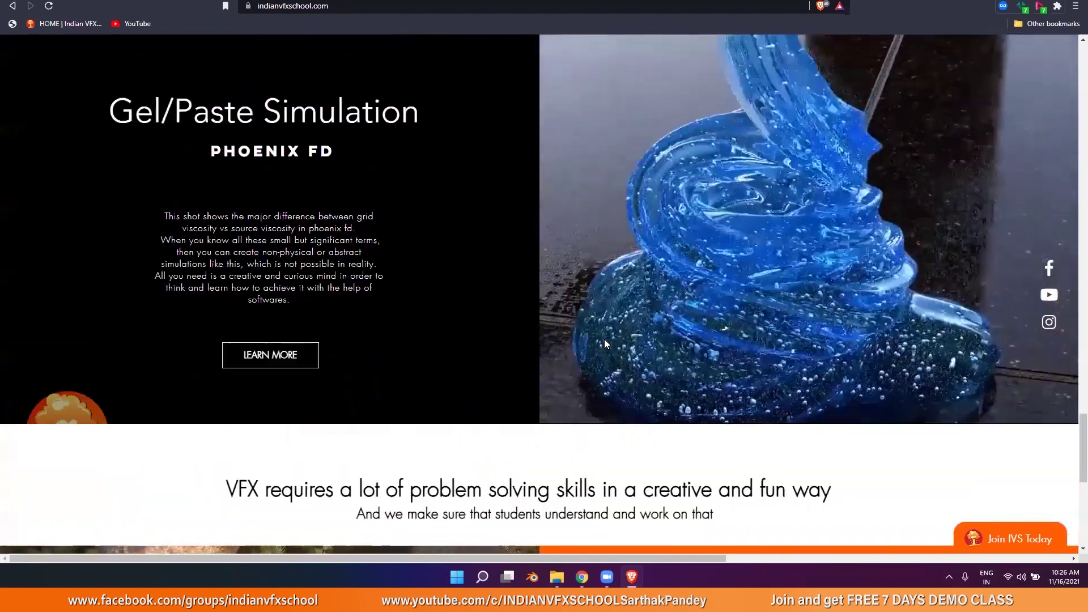
pyautogui.scroll(7, 605, 339)
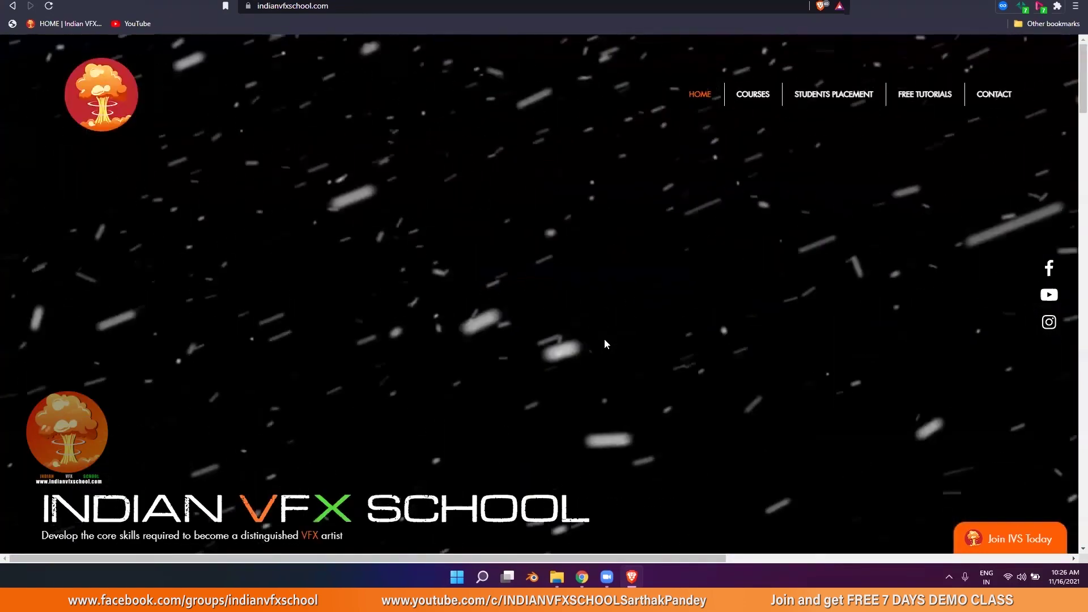
# Visit the Students Placement page and read through the student placement entries.
pyautogui.click(864, 96)
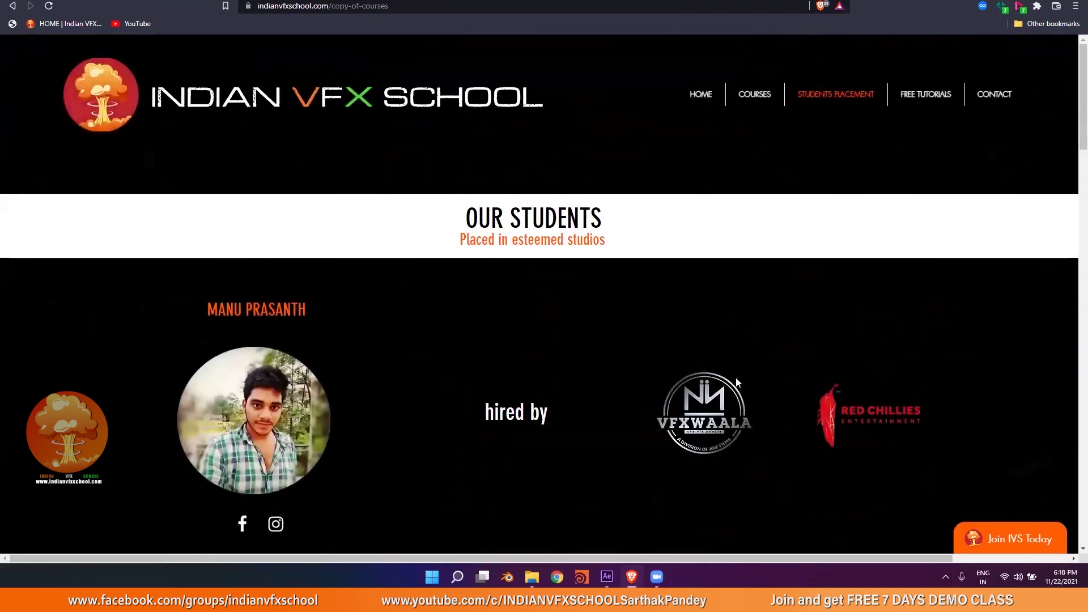
pyautogui.scroll(-12, 735, 381)
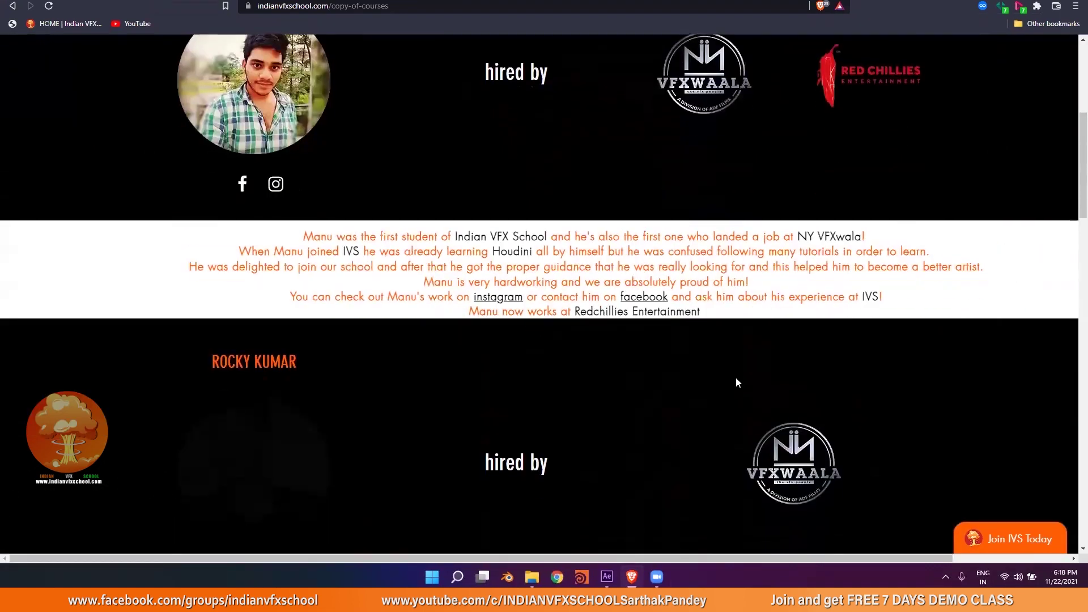
pyautogui.scroll(-3, 735, 377)
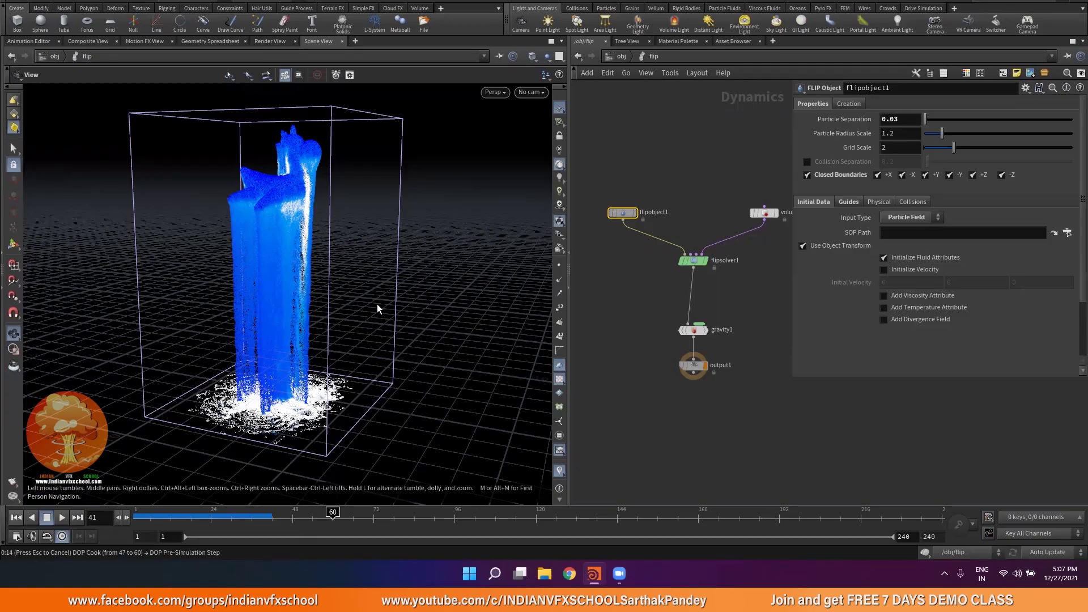
# Switch to Houdini, cancel the running FLIP simulation cook and scrub the cached frames back to frame 41.
pyautogui.press('Escape')
pyautogui.moveTo(217, 518)
pyautogui.mouseDown()
pyautogui.moveTo(252, 517)
pyautogui.moveTo(182, 517)
pyautogui.moveTo(269, 517)
pyautogui.mouseUp()
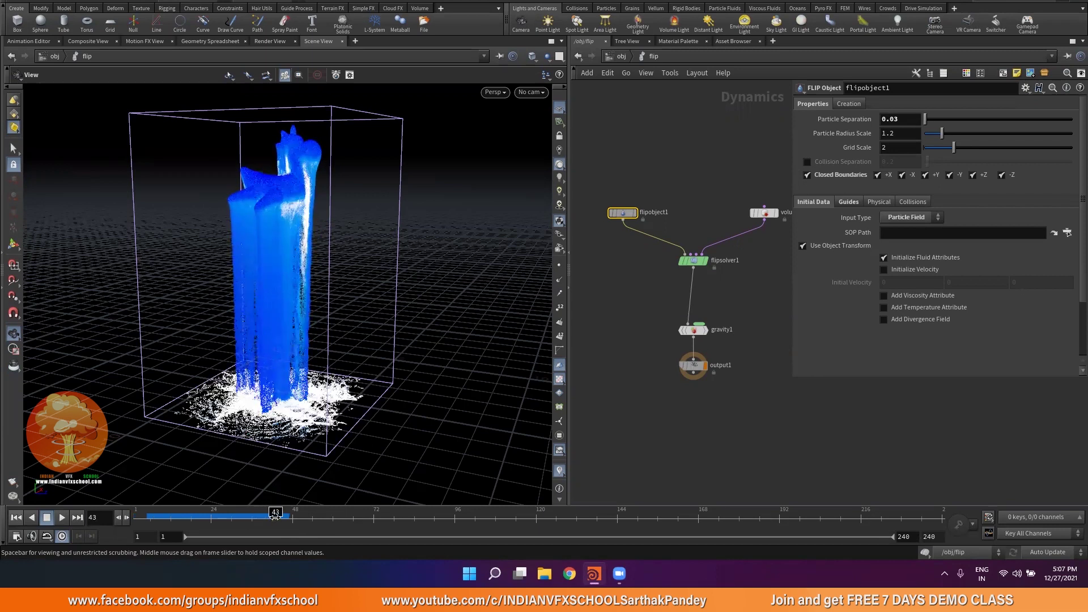
# Go up to the object level and add a Geometry node beside the source node.
pyautogui.click(620, 56)
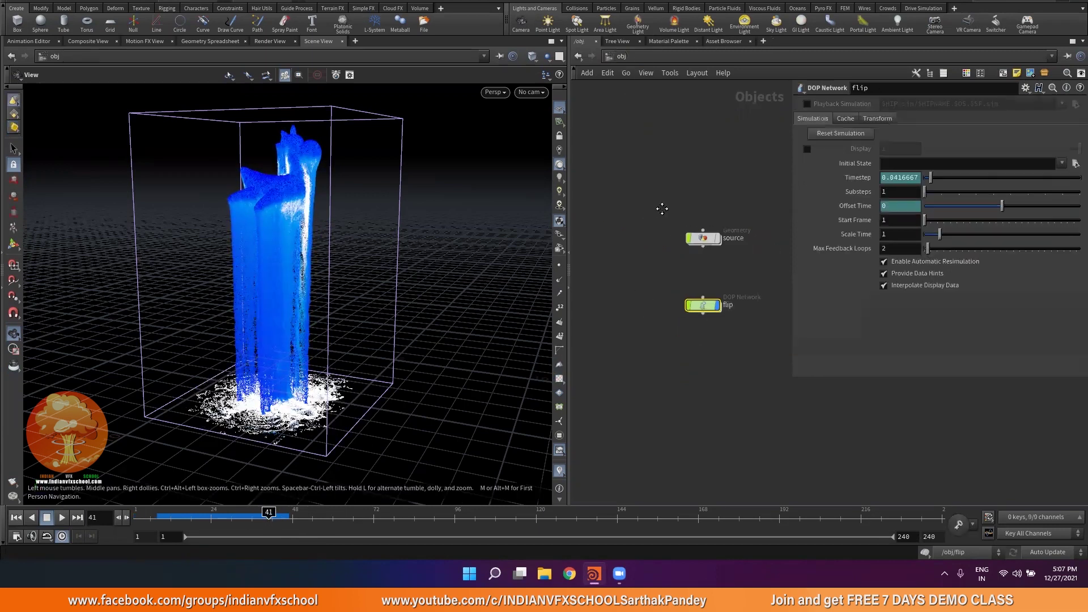
pyautogui.press('Tab')
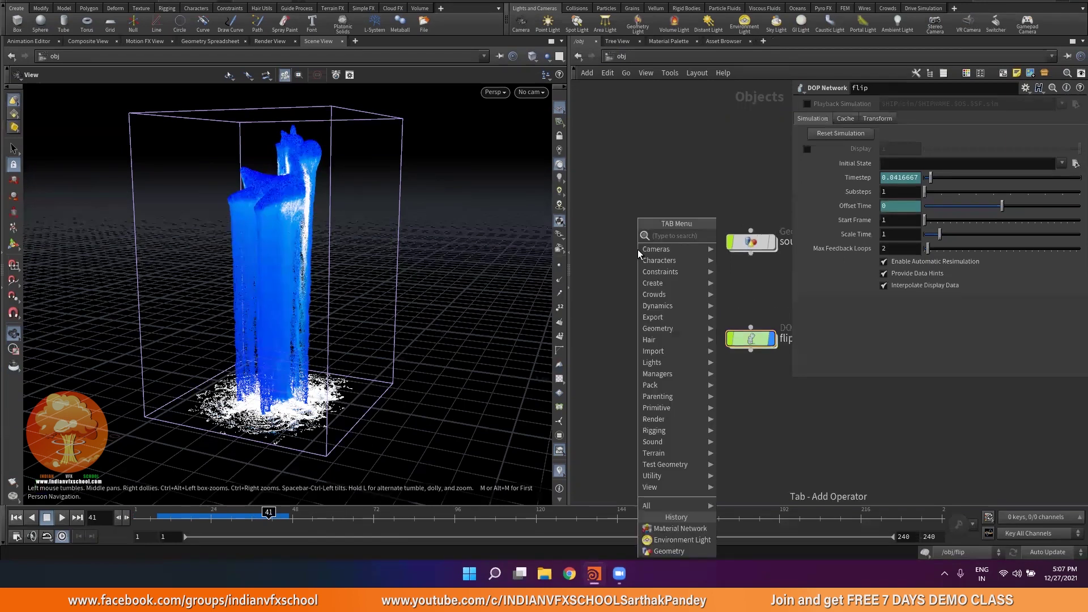
pyautogui.write('Geo')
pyautogui.press('Return')
pyautogui.click(637, 250)
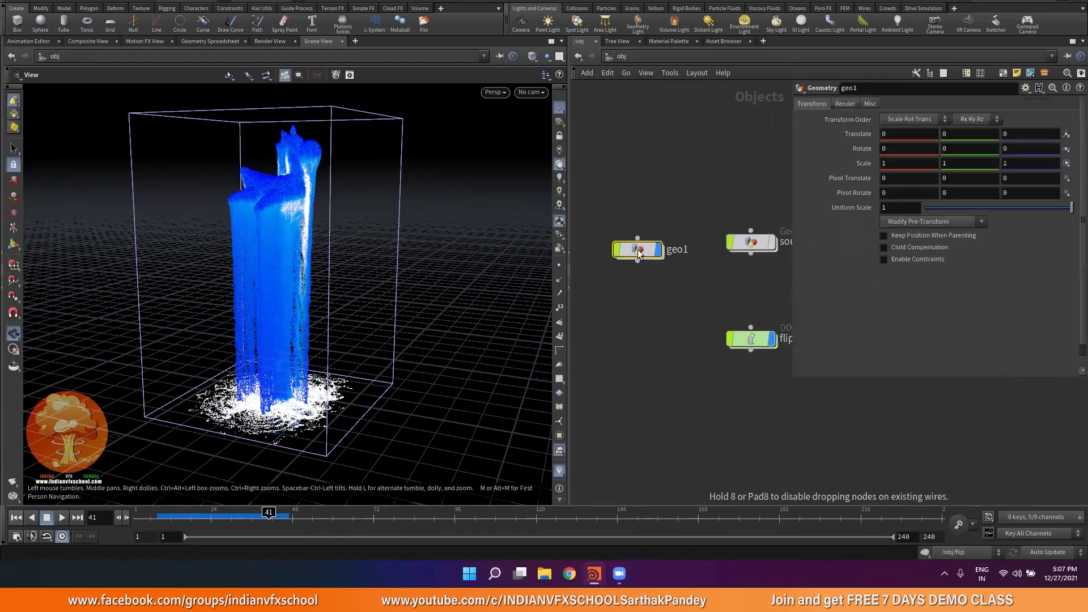
pyautogui.moveTo(638, 251); pyautogui.dragTo(614, 243)
# Rename the new Geometry node CACHE and go inside it.
pyautogui.doubleClick(658, 241)
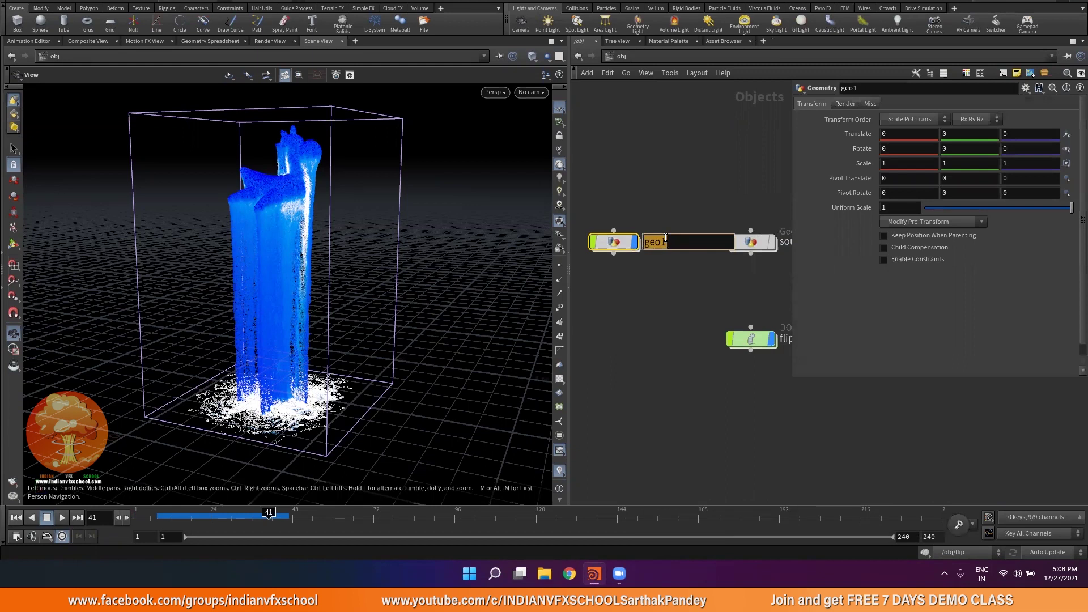
pyautogui.write('CACHE')
pyautogui.press('Return')
pyautogui.press('Return')
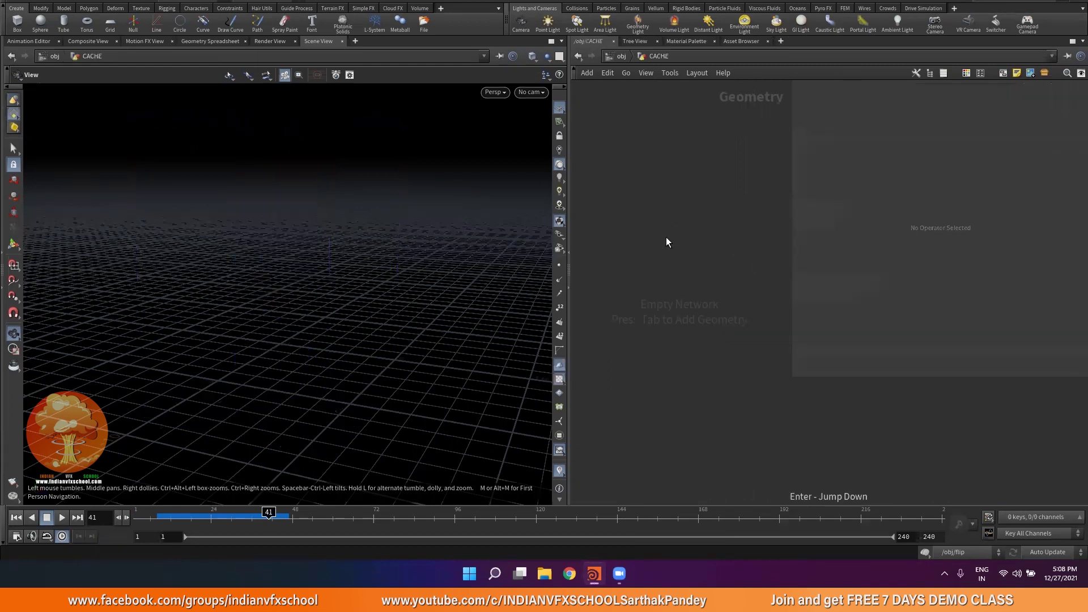
# Add a Dop I/O node to the empty CACHE network.
pyautogui.press('Tab')
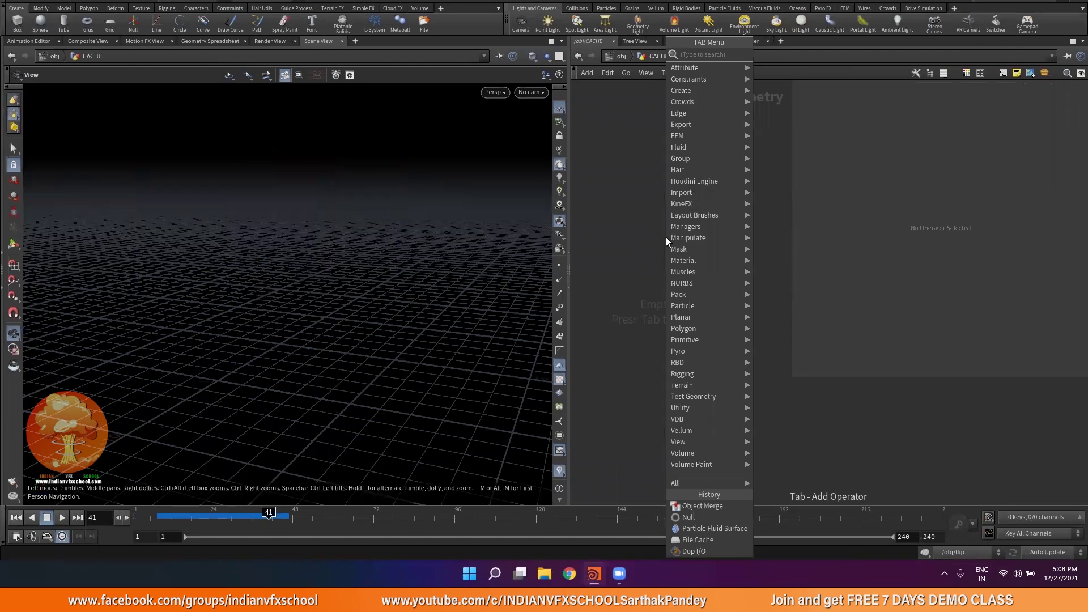
pyautogui.write('dopio')
pyautogui.press('Return')
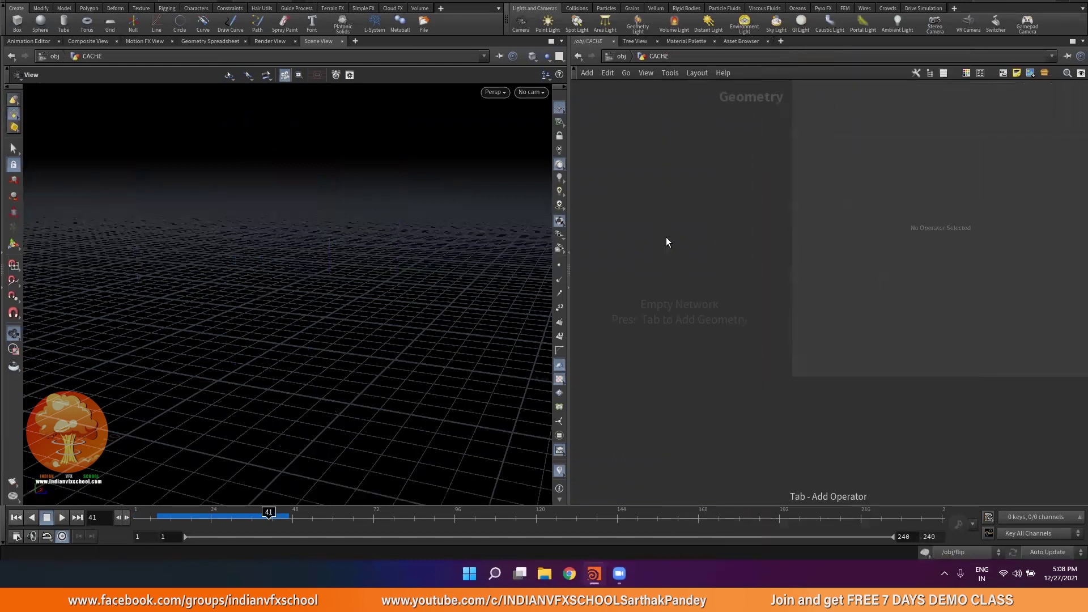
pyautogui.click(644, 213)
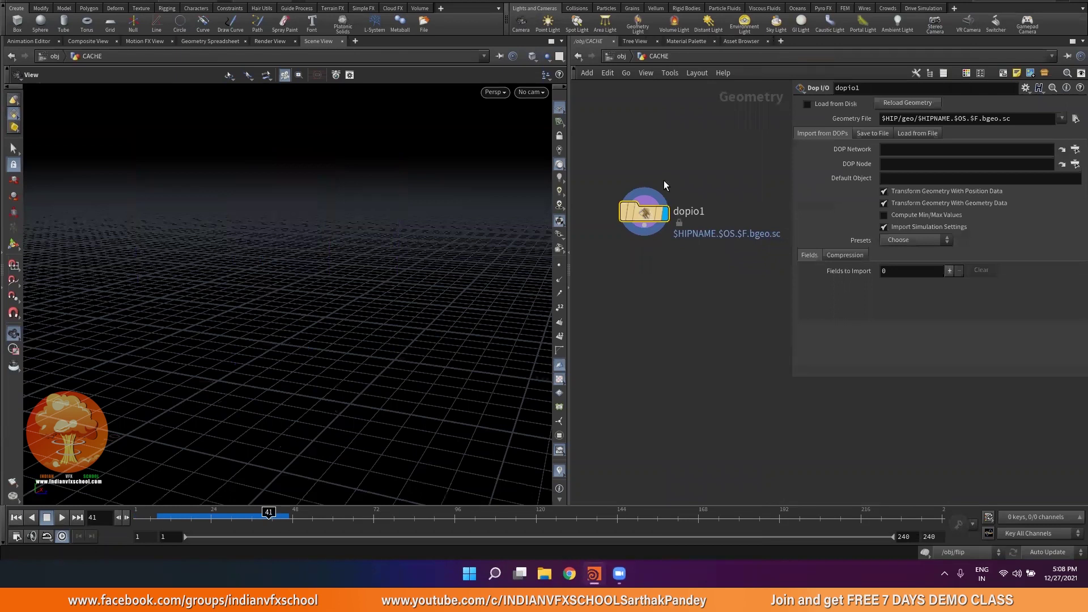
# Reference the flip network as the Dop I/O node's DOP Network, /obj/flip, and apply the FLIP Fluid preset.
pyautogui.click(613, 55)
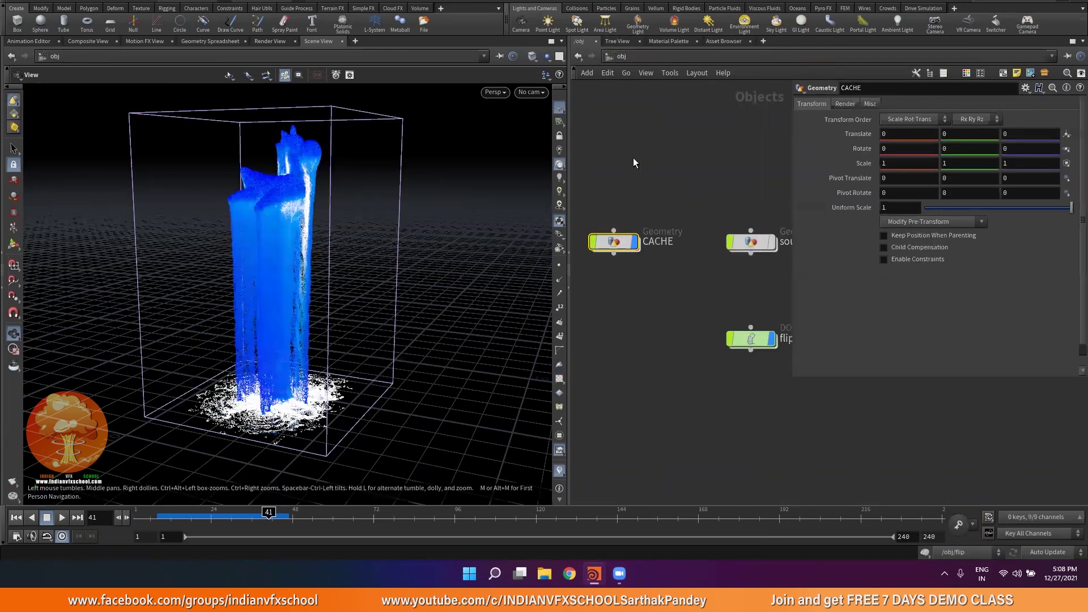
pyautogui.click(728, 329)
pyautogui.hotkey('ctrl', 'c')
pyautogui.doubleClick(610, 232)
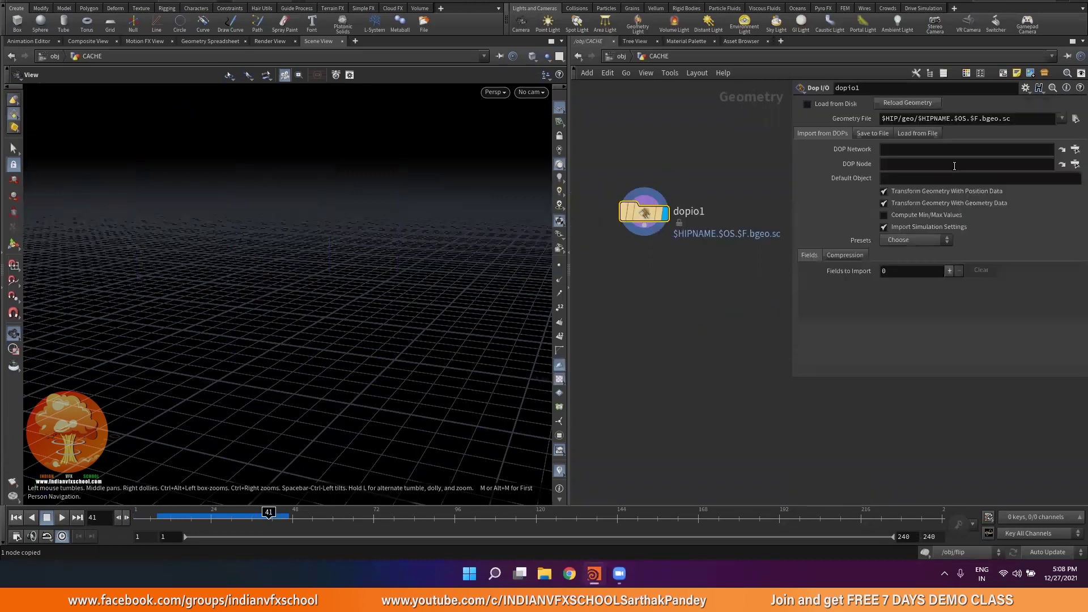
pyautogui.hotkey('ctrl', 'v')
pyautogui.press('Return')
pyautogui.click(926, 242)
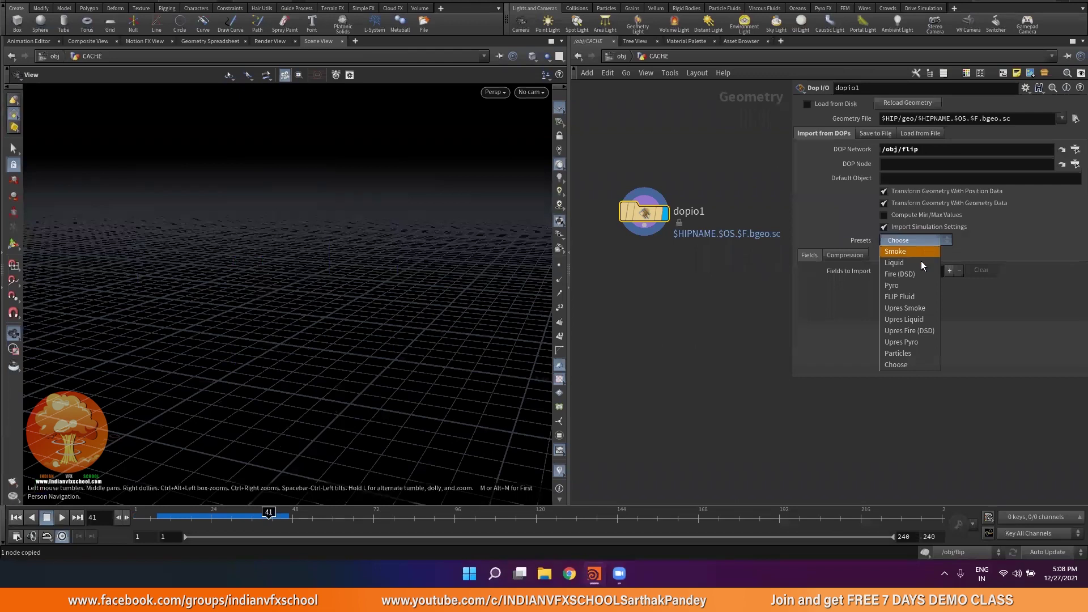
pyautogui.click(913, 296)
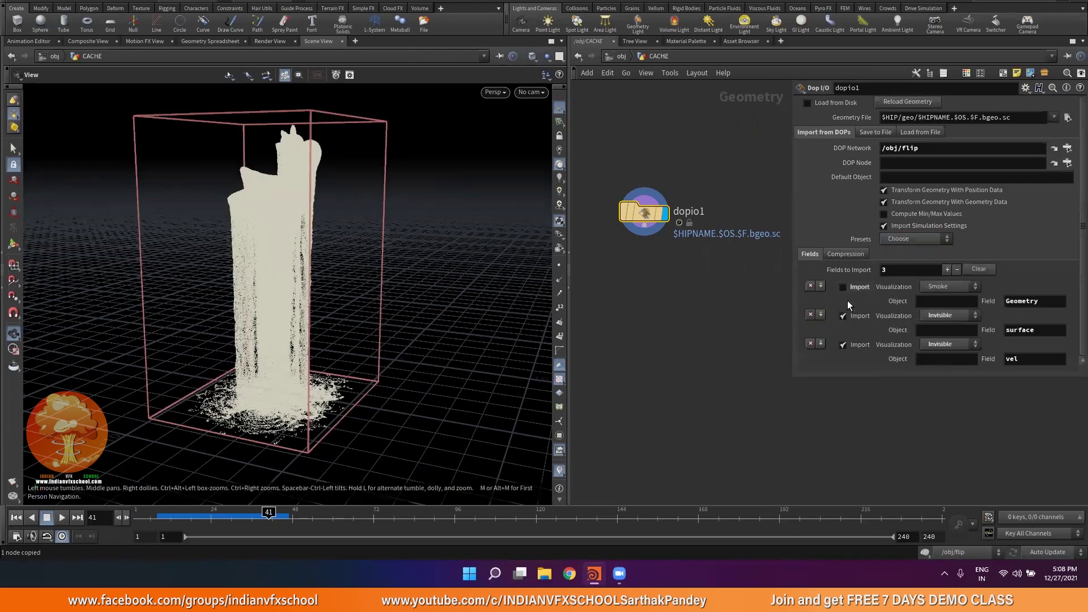
# Turn the Geometry and surface field imports off and back on to check their effect in the viewport.
pyautogui.click(843, 286)
pyautogui.click(843, 345)
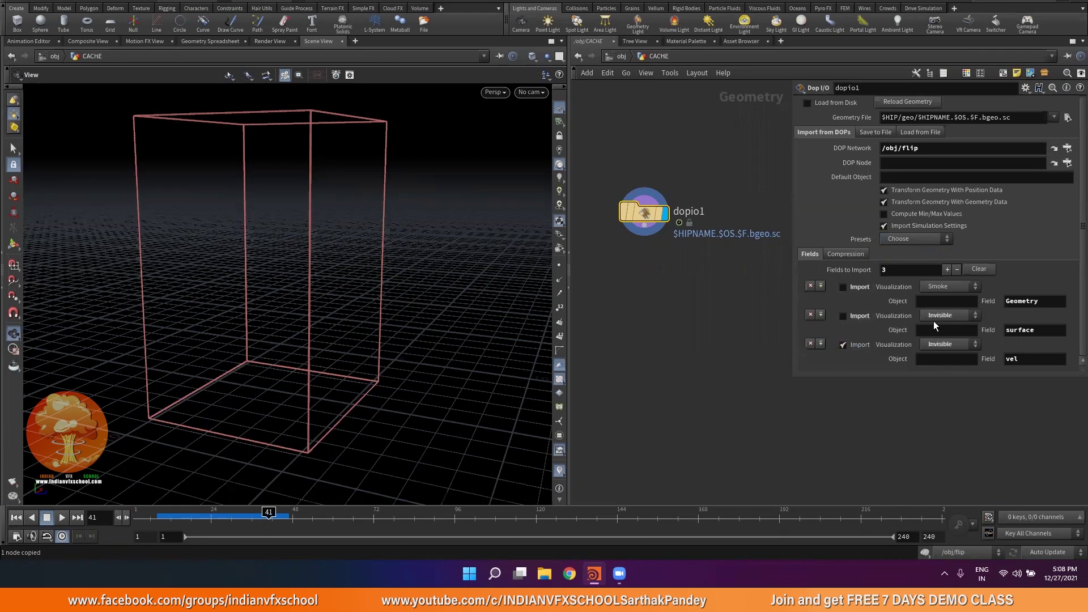
pyautogui.click(843, 316)
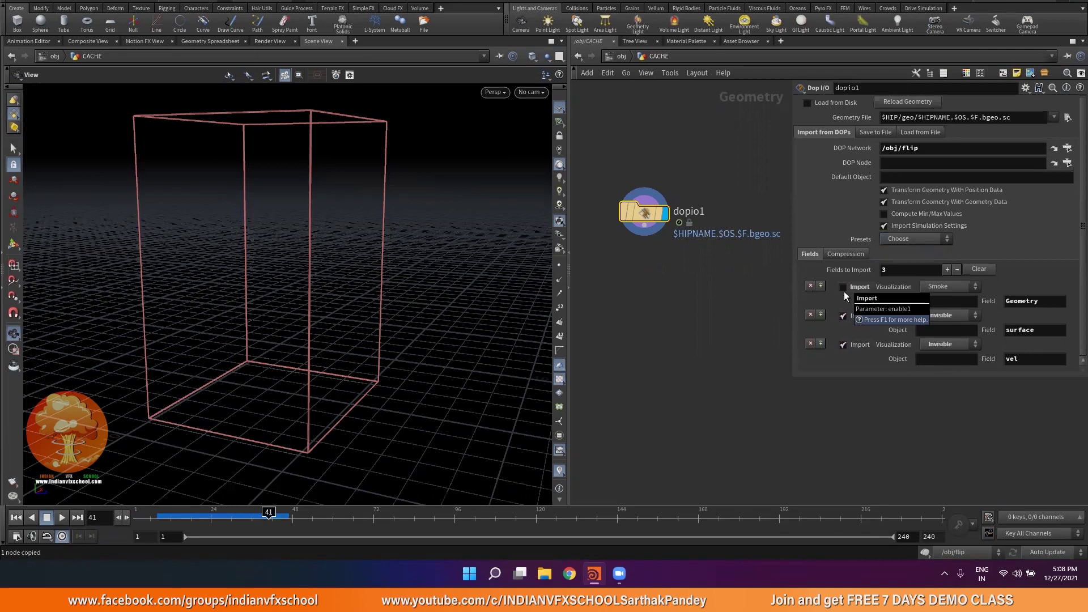
pyautogui.click(842, 286)
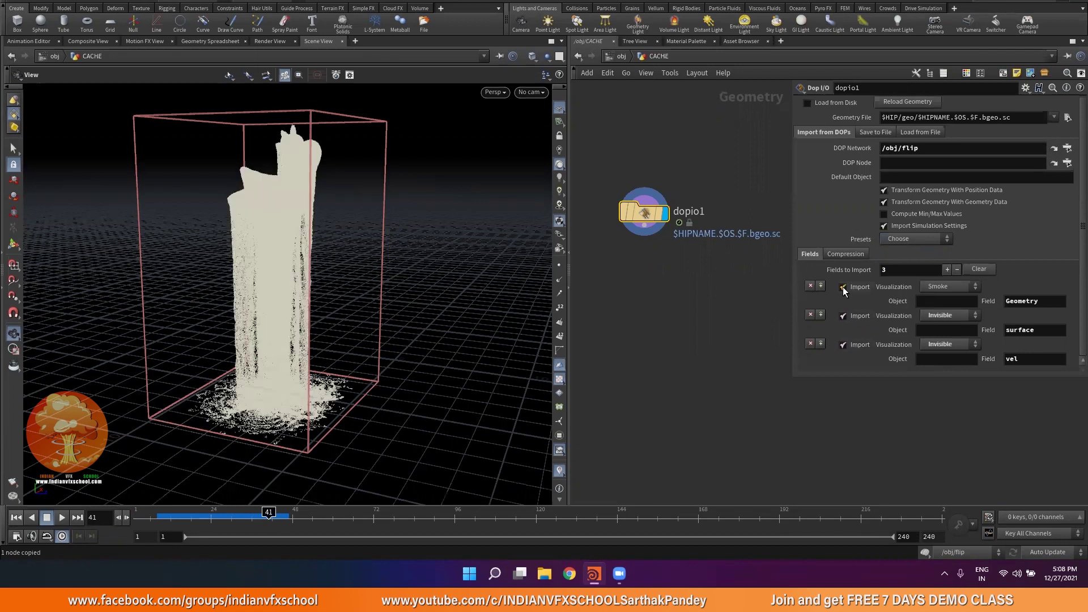
pyautogui.moveTo(255, 318); pyautogui.dragTo(259, 286)
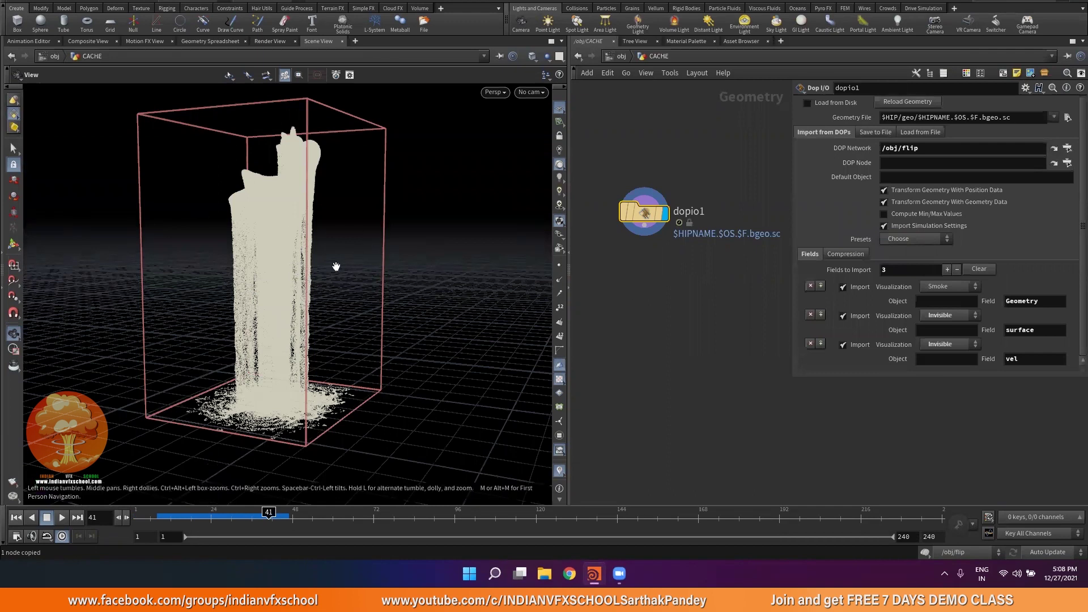
# Add a File Cache node below the Dop I/O node, wired to its output, and make it the displayed node.
pyautogui.moveTo(671, 297); pyautogui.dragTo(676, 277, button='middle')
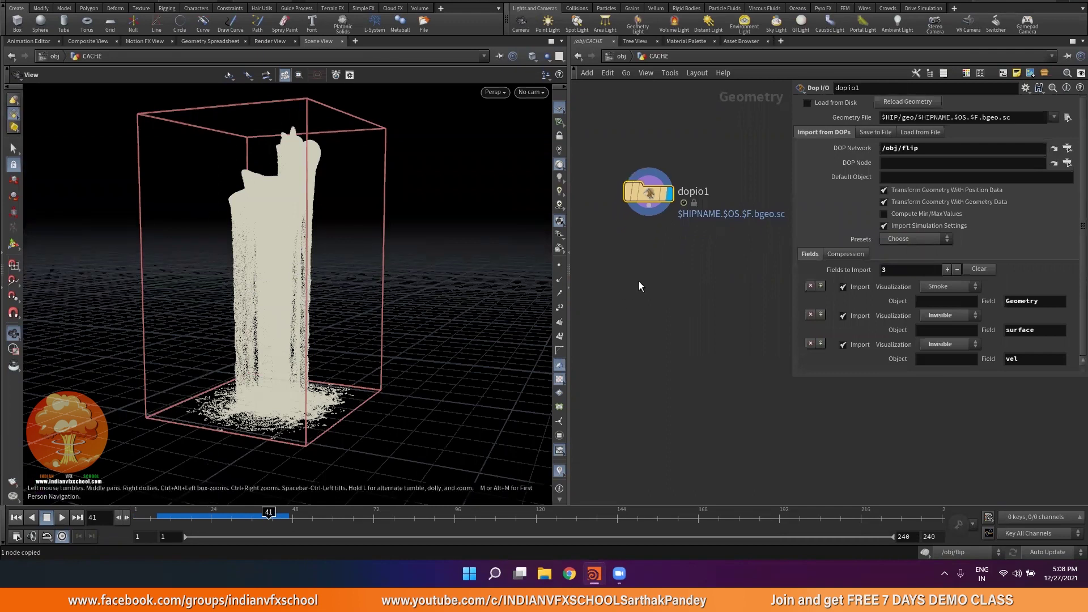
pyautogui.press('Tab')
pyautogui.write('FILE')
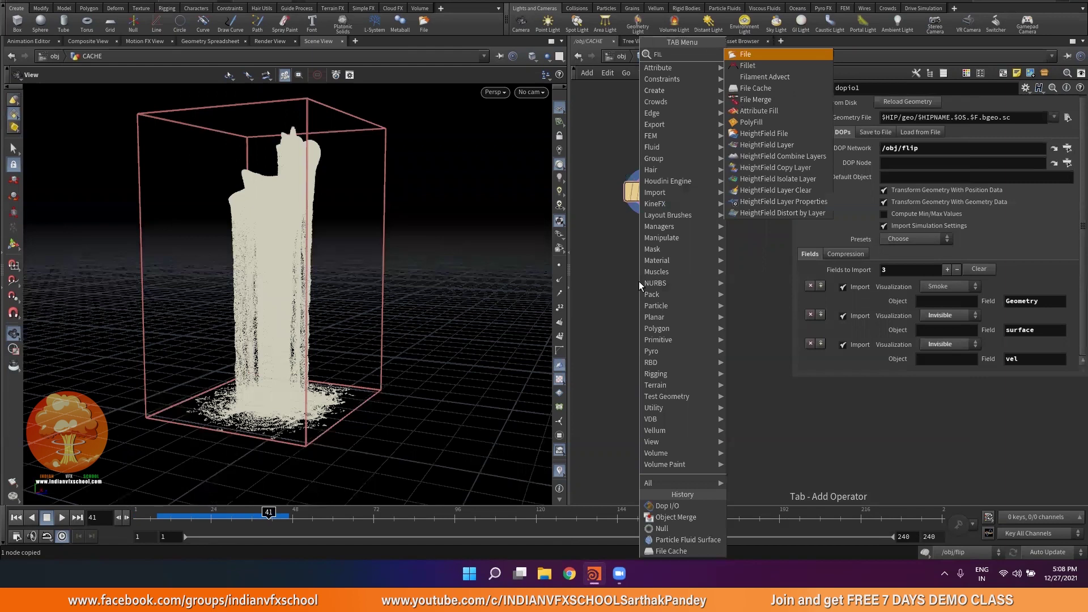
pyautogui.press('Return')
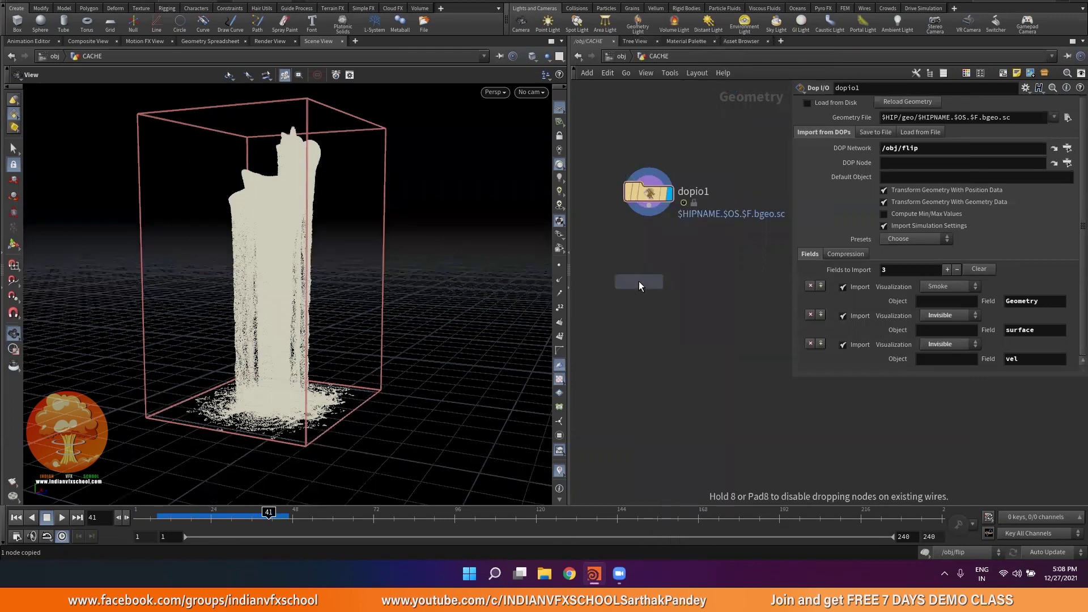
pyautogui.click(648, 279)
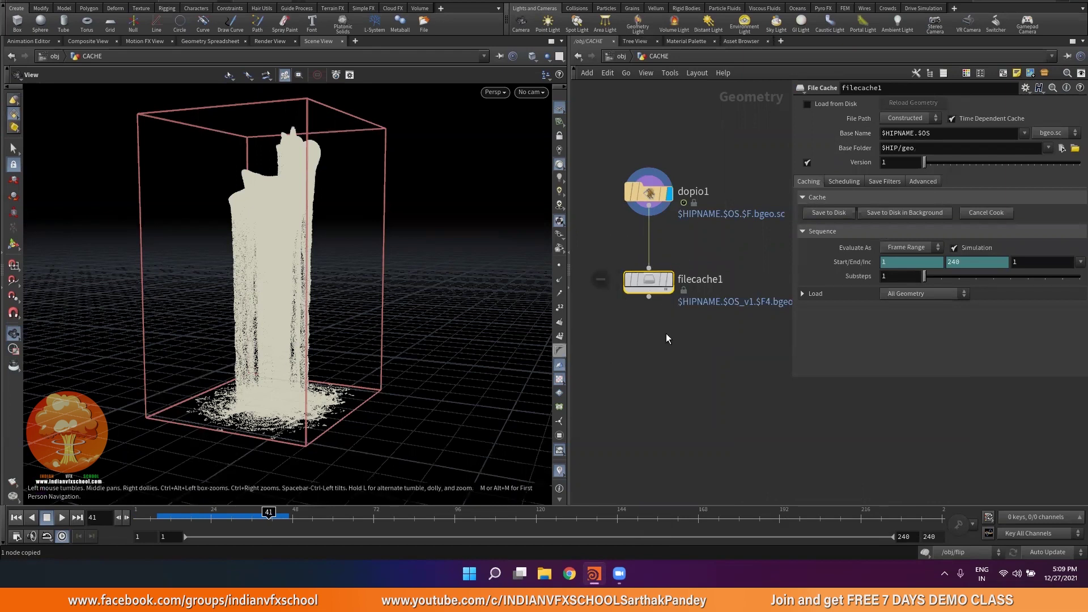
pyautogui.click(672, 279)
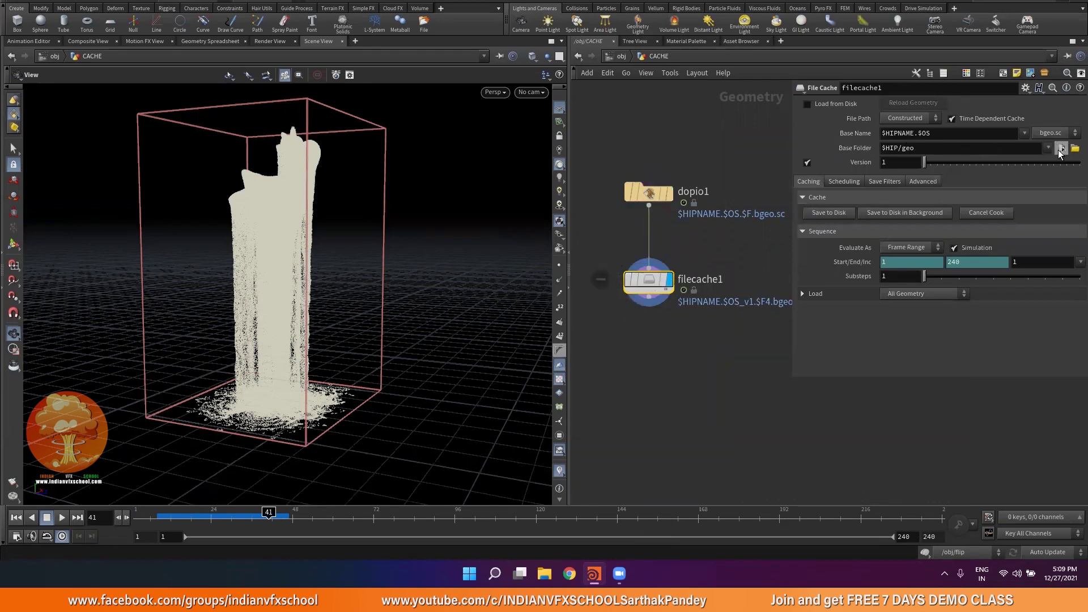
# Browse to the Desktop for the File Cache base folder and create a new folder named FLIP there.
pyautogui.click(1060, 149)
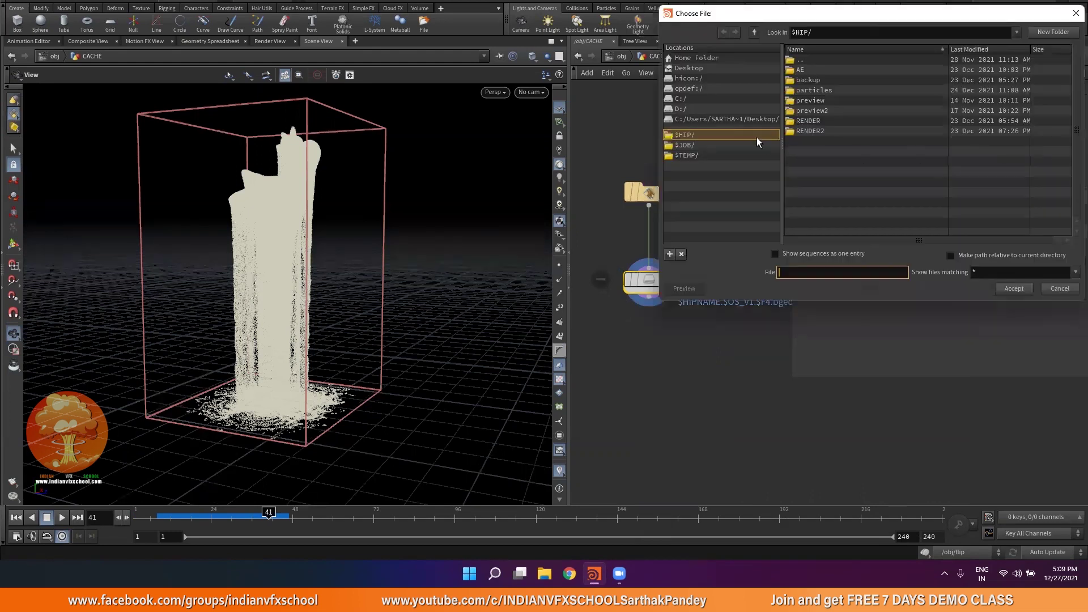
pyautogui.click(689, 68)
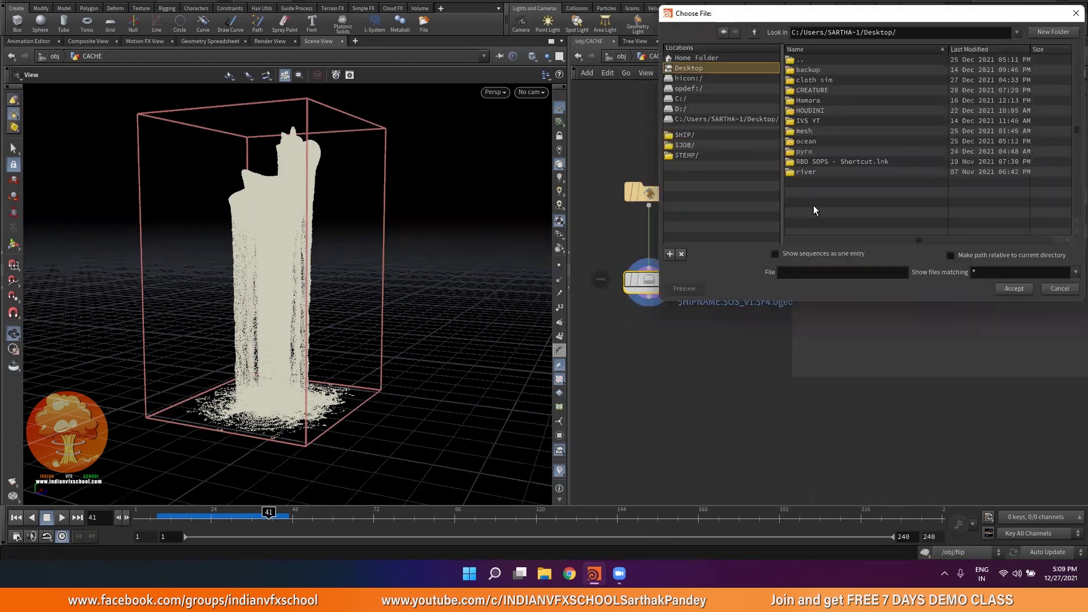
pyautogui.click(1051, 33)
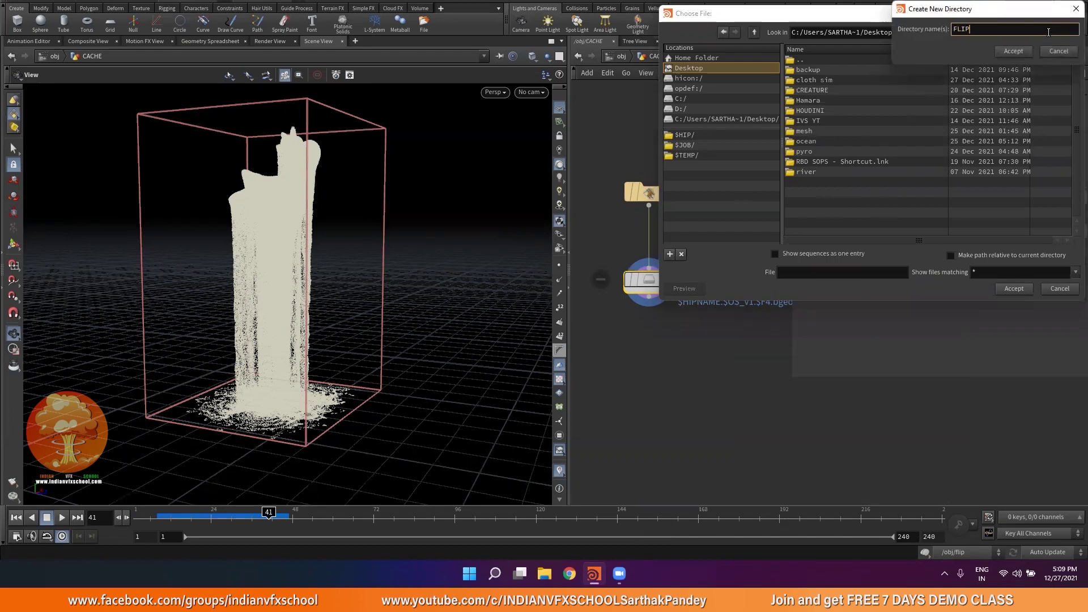
pyautogui.press('Return')
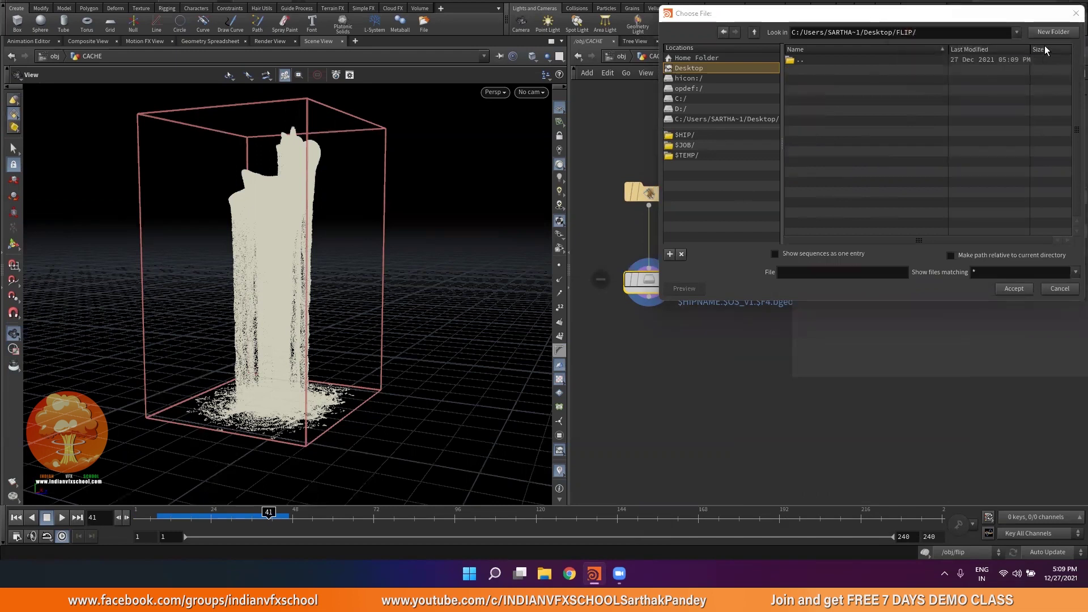
# Create a subfolder named PARTICLES inside the FLIP folder.
pyautogui.click(1048, 33)
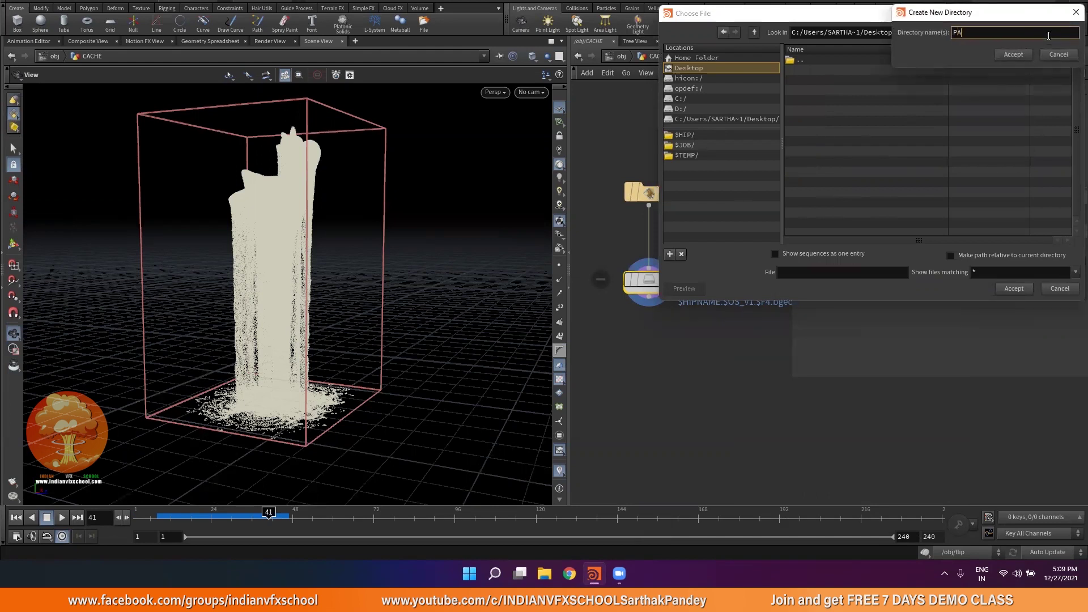
pyautogui.write('PARTICLES')
pyautogui.press('Return')
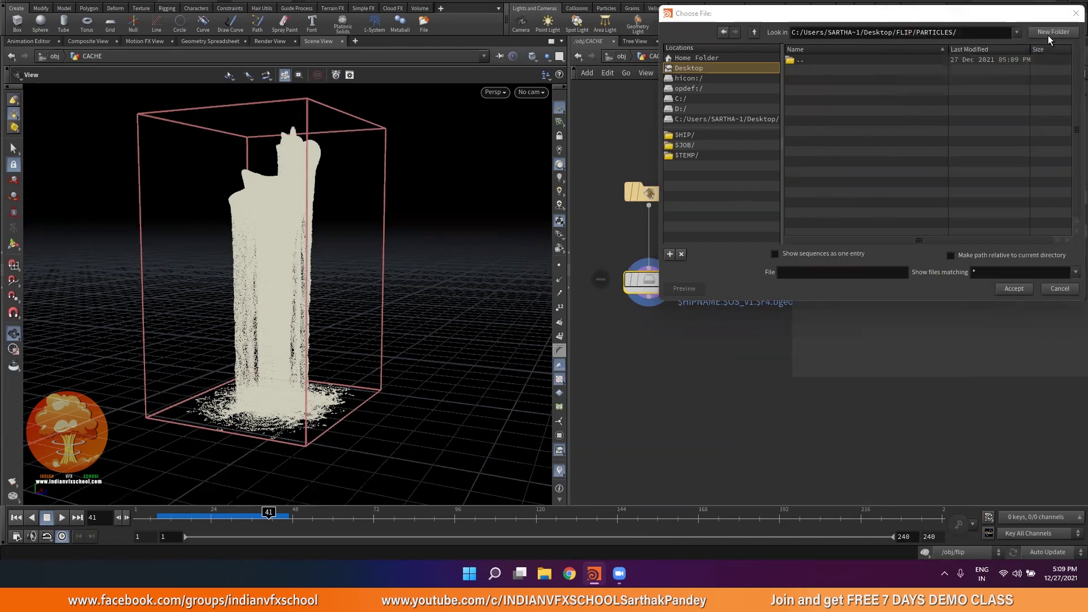
# Set the File Cache base folder to Particles_$F inside the PARTICLES folder.
pyautogui.click(799, 273)
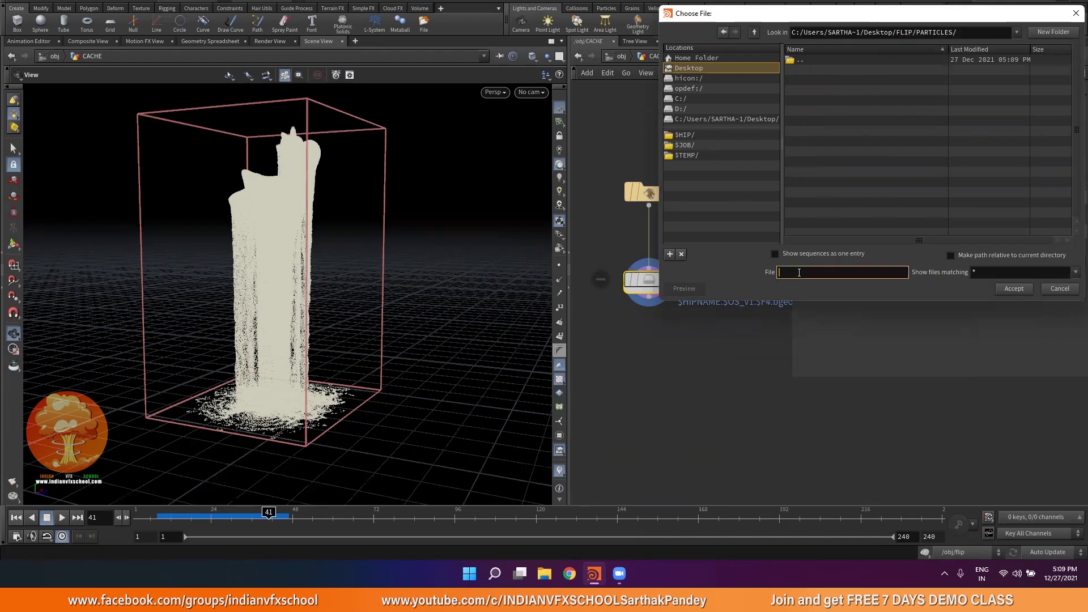
pyautogui.write('Particles_$F')
pyautogui.click(1014, 290)
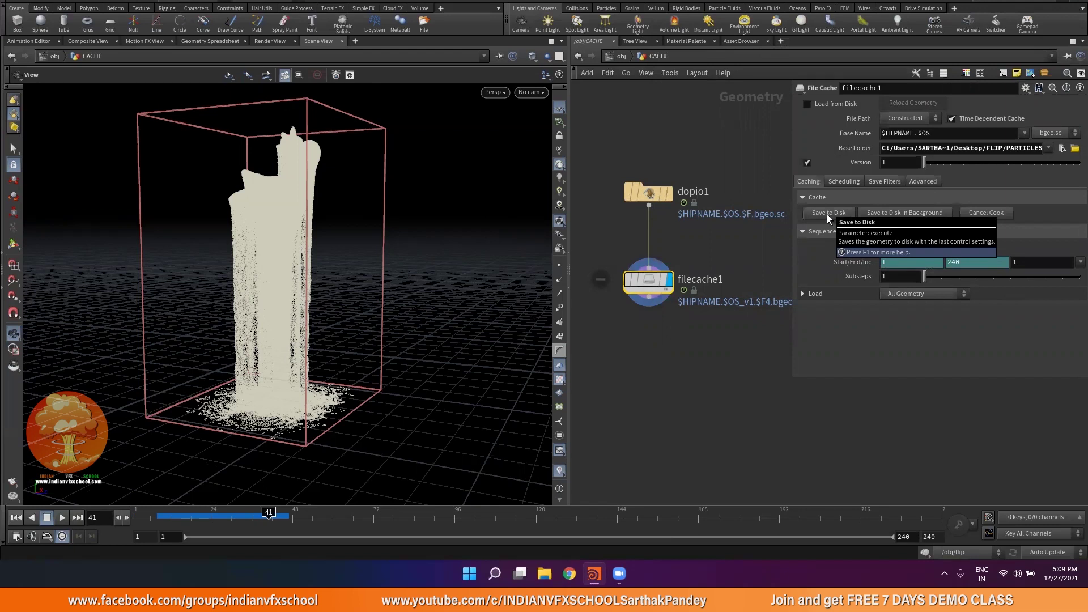
# Save the particle cache to disk from the File Cache node and interrupt the caching around frame 85.
pyautogui.click(828, 213)
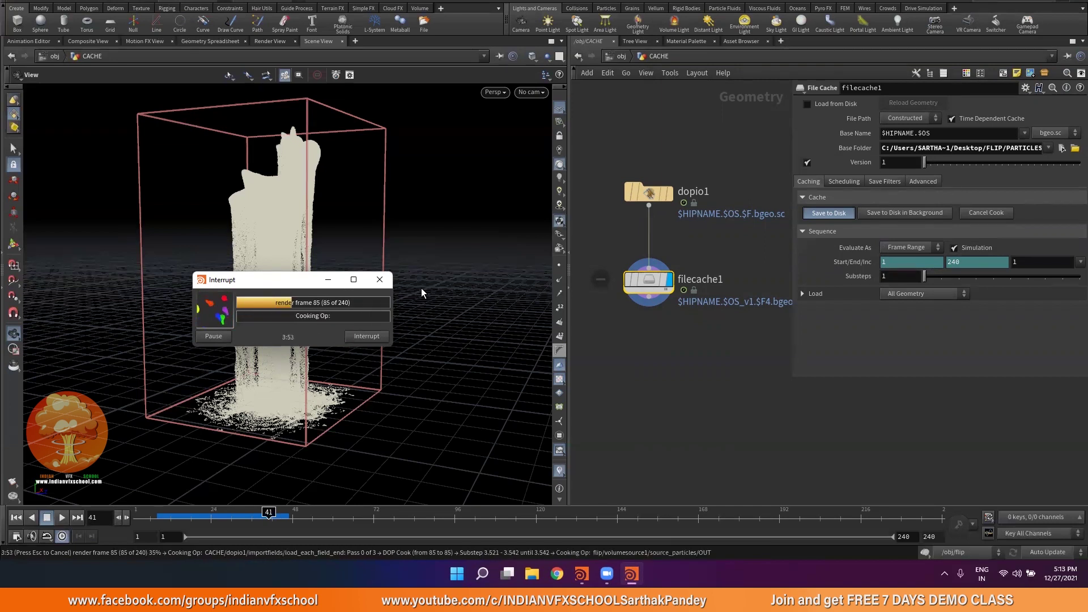
pyautogui.click(359, 338)
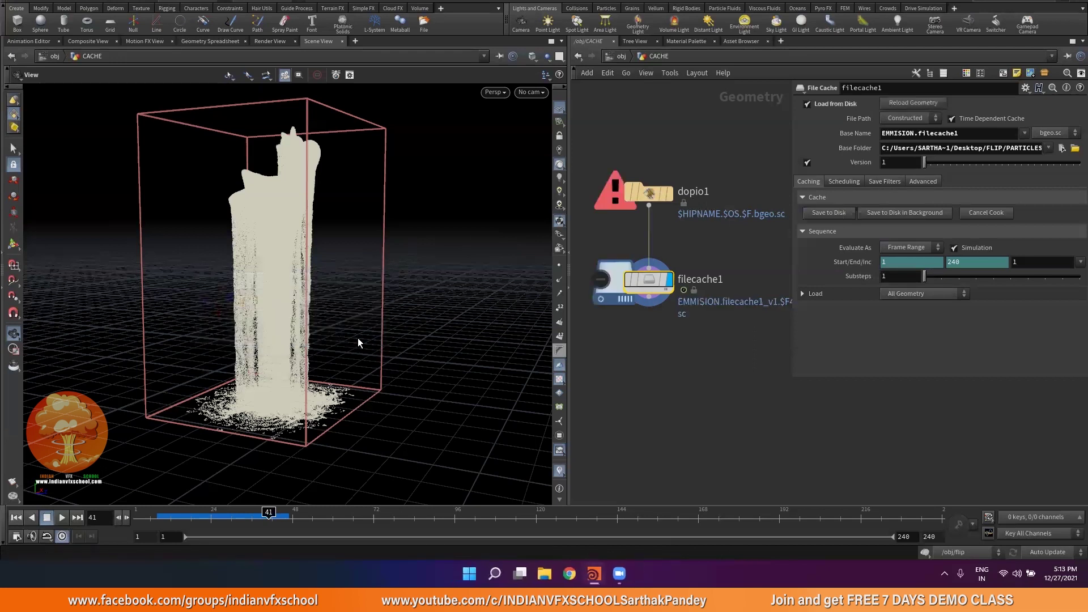
pyautogui.moveTo(296, 343); pyautogui.dragTo(310, 360)
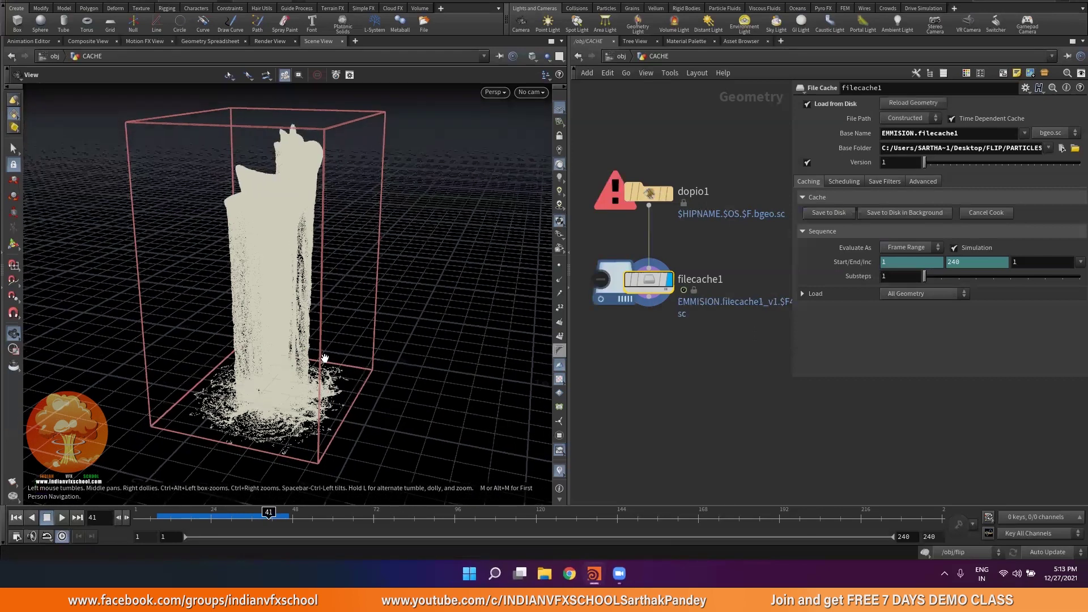
# Turn the particle cache's Load from Disk off and back on, and scrub to frame 65 to check the cached particles.
pyautogui.moveTo(650, 285); pyautogui.dragTo(652, 319)
pyautogui.click(807, 105)
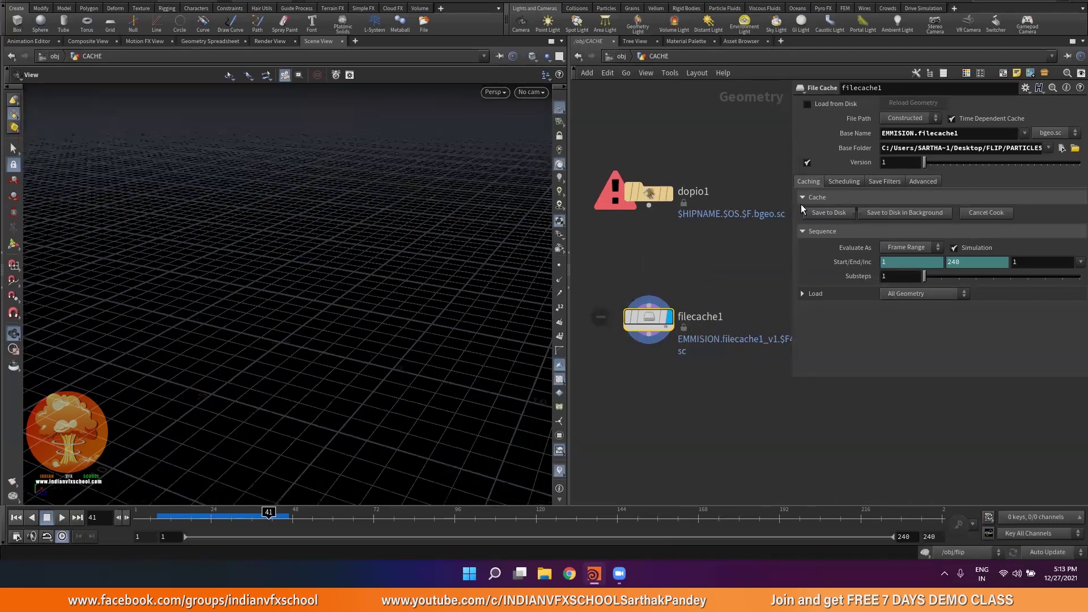
pyautogui.click(807, 105)
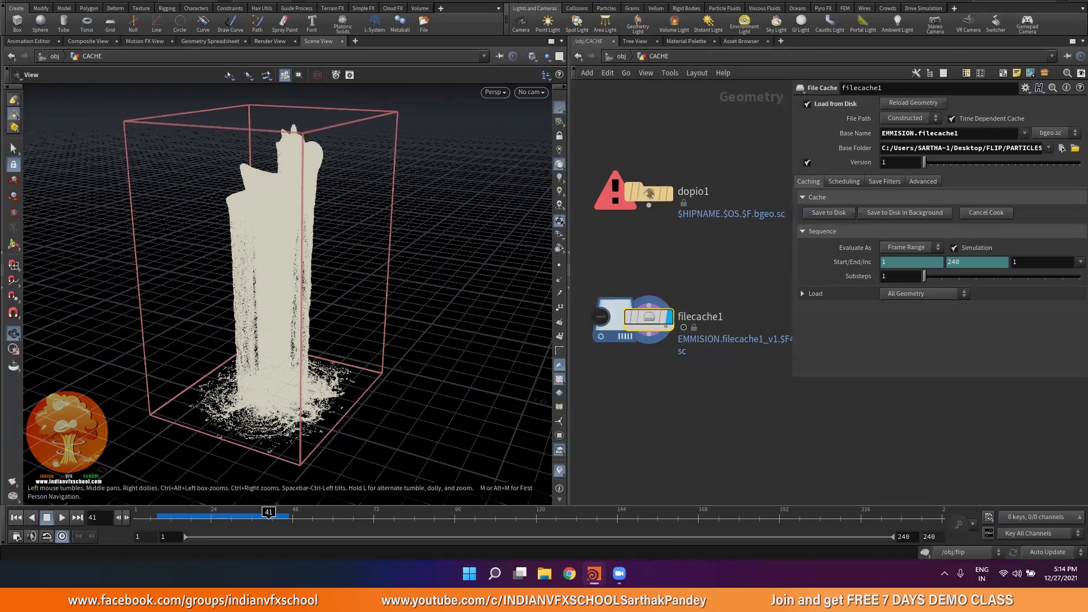
pyautogui.moveTo(294, 311); pyautogui.dragTo(288, 298)
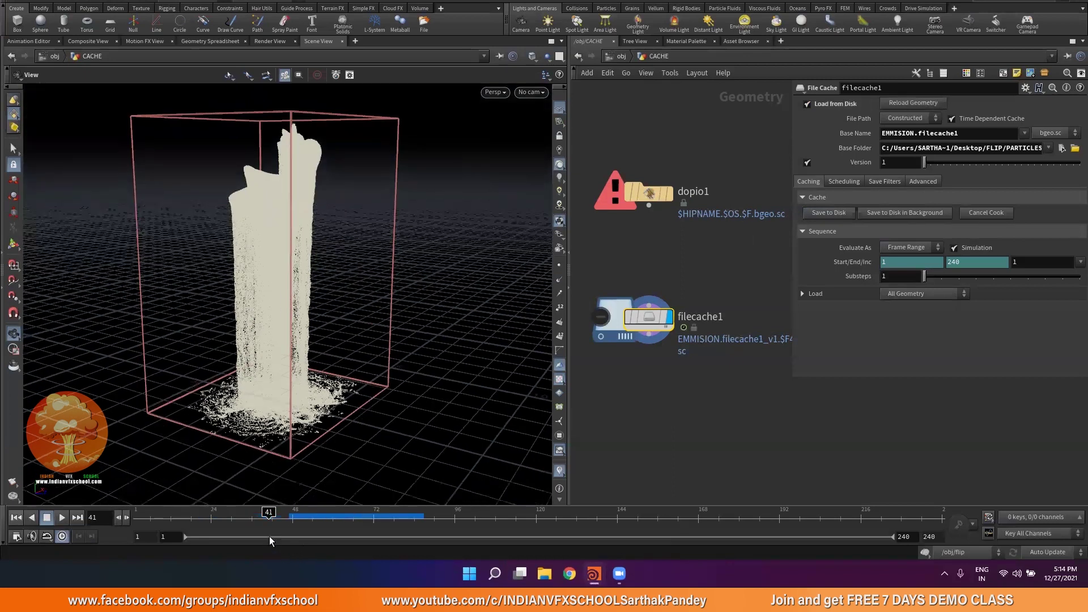
pyautogui.moveTo(282, 514); pyautogui.dragTo(350, 515)
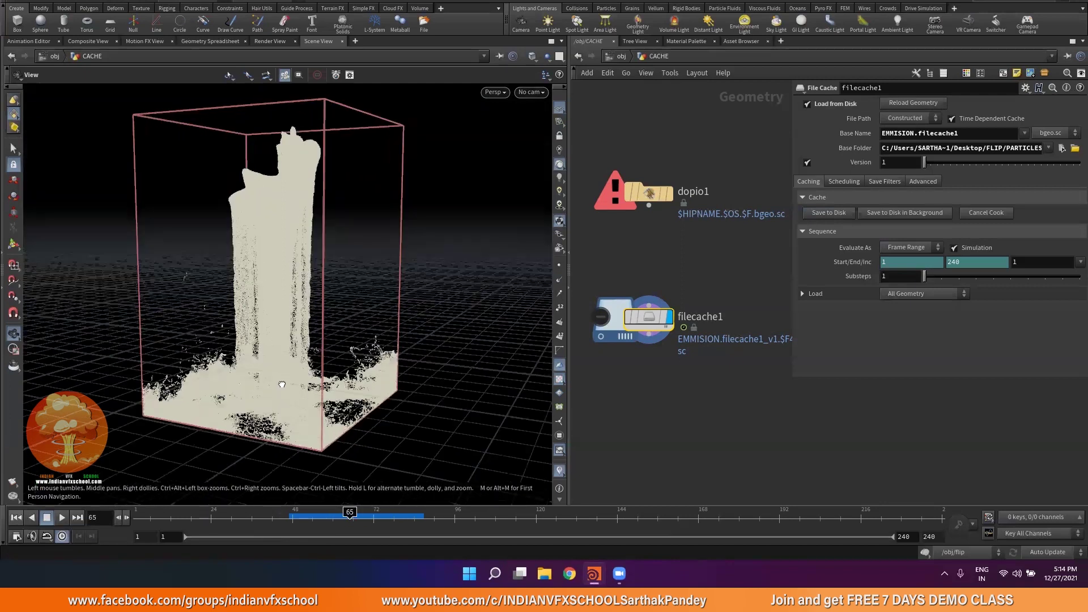
# Add a Particle Fluid Surface node below the File Cache, wired from its output, and display it to inspect the mesh.
pyautogui.moveTo(682, 400); pyautogui.dragTo(668, 267, button='middle')
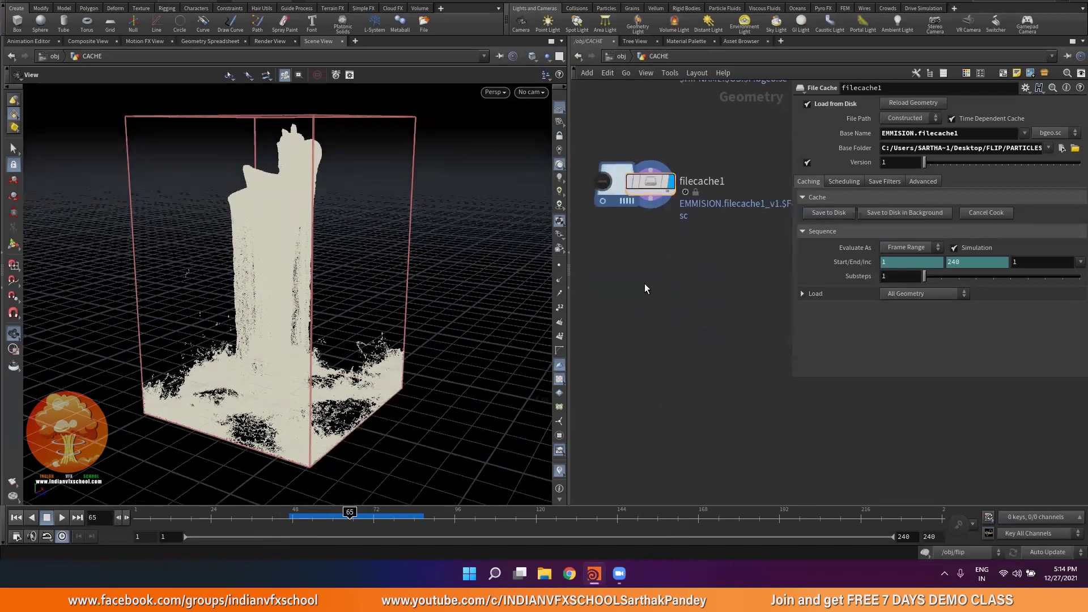
pyautogui.press('Tab')
pyautogui.write('PARTFL')
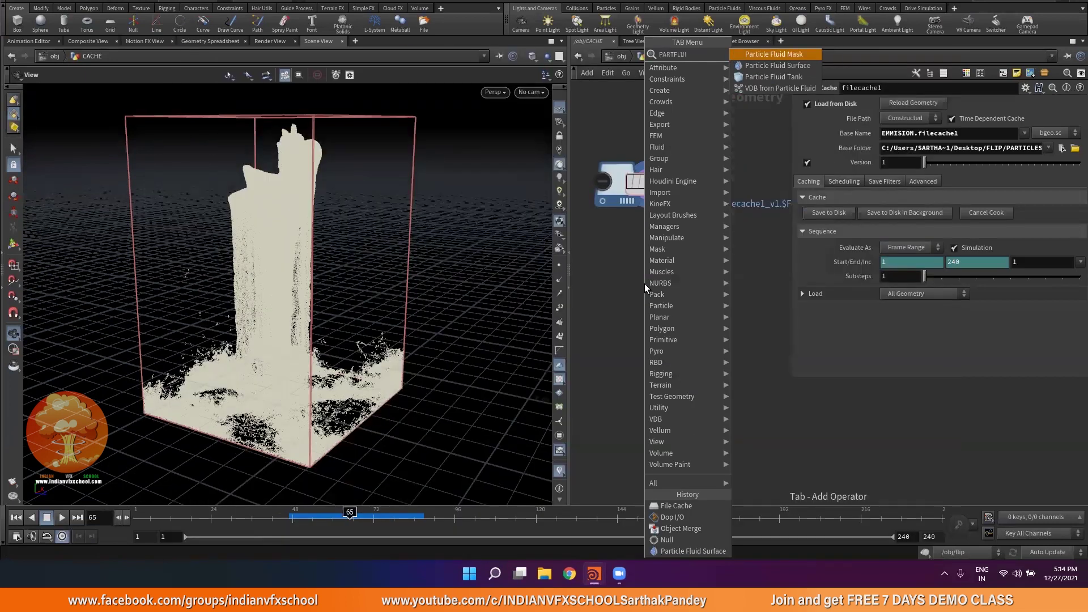
pyautogui.press('Down')
pyautogui.press('Return')
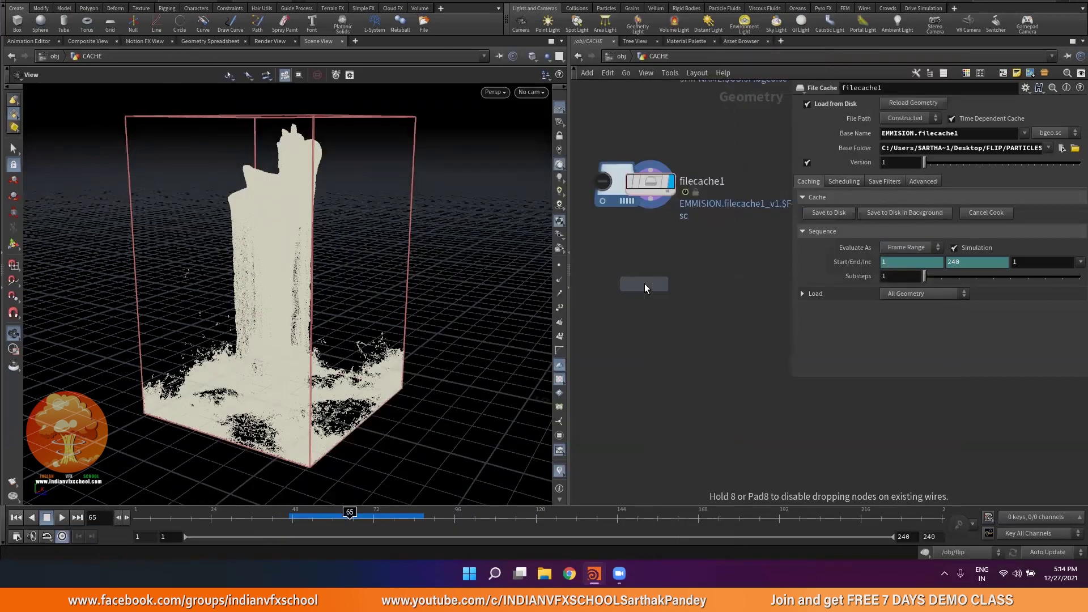
pyautogui.click(656, 296)
pyautogui.moveTo(660, 203); pyautogui.dragTo(653, 298)
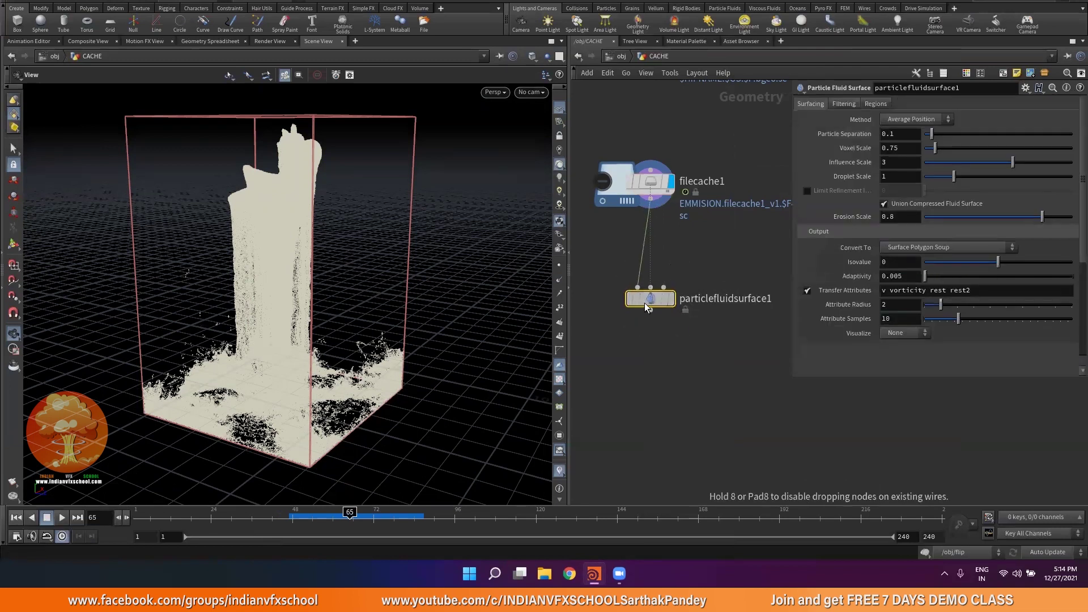
pyautogui.click(670, 299)
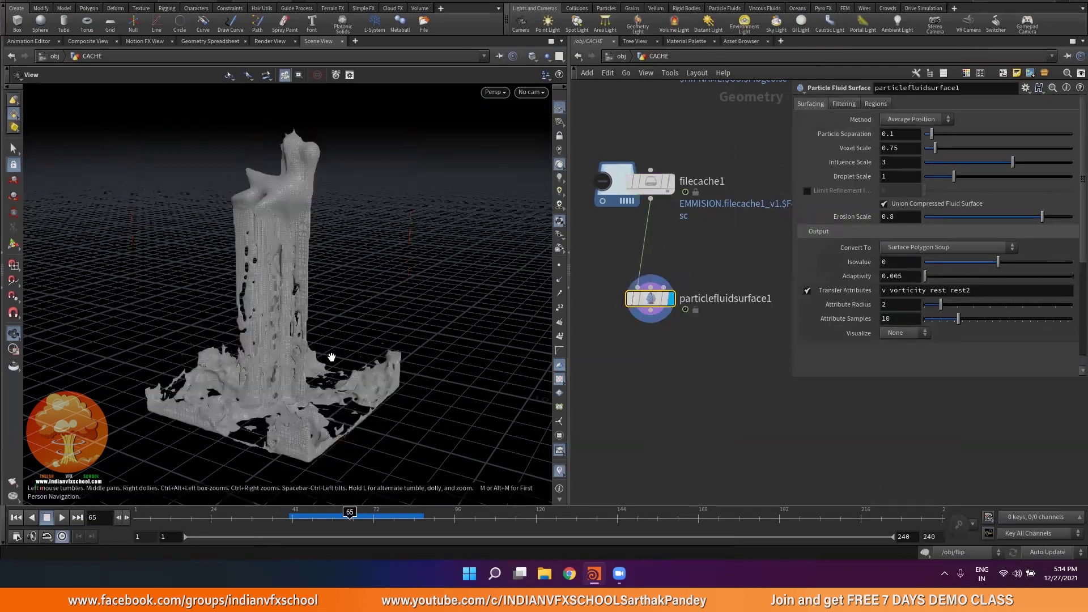
pyautogui.moveTo(302, 344); pyautogui.dragTo(275, 375)
pyautogui.moveTo(275, 376); pyautogui.dragTo(283, 301, button='right')
pyautogui.moveTo(282, 302); pyautogui.dragTo(292, 335)
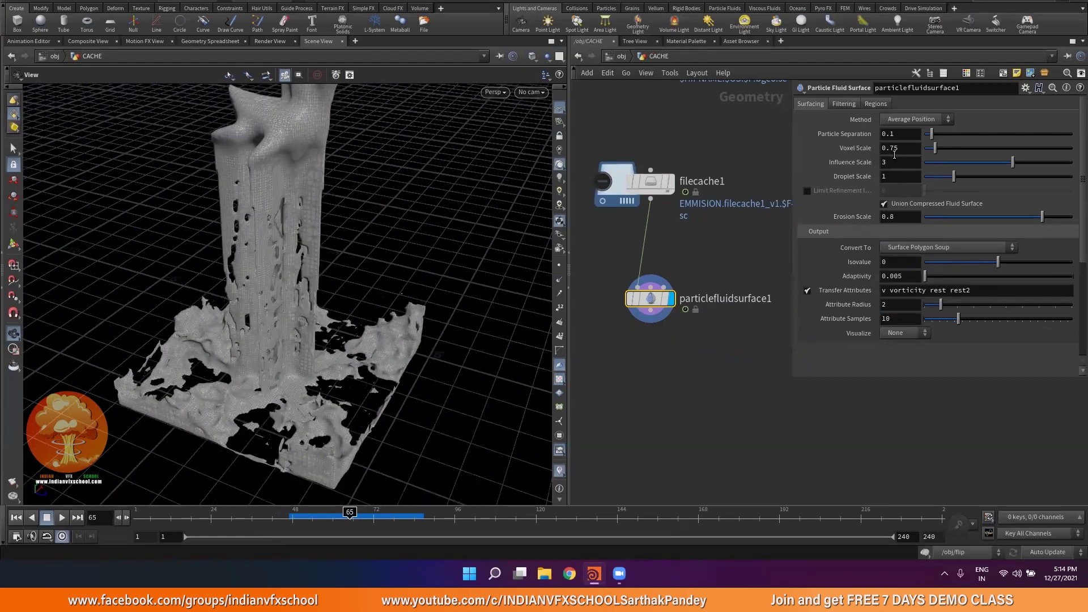
# Copy the Particle Separation parameter of flipobject1 inside the flip DOP network.
pyautogui.click(620, 56)
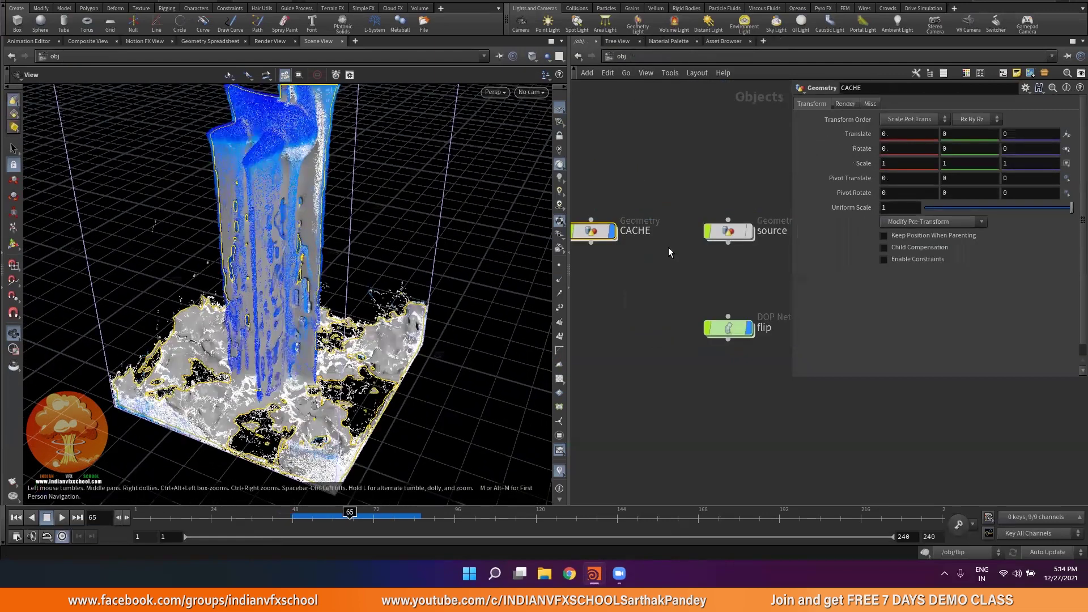
pyautogui.doubleClick(737, 330)
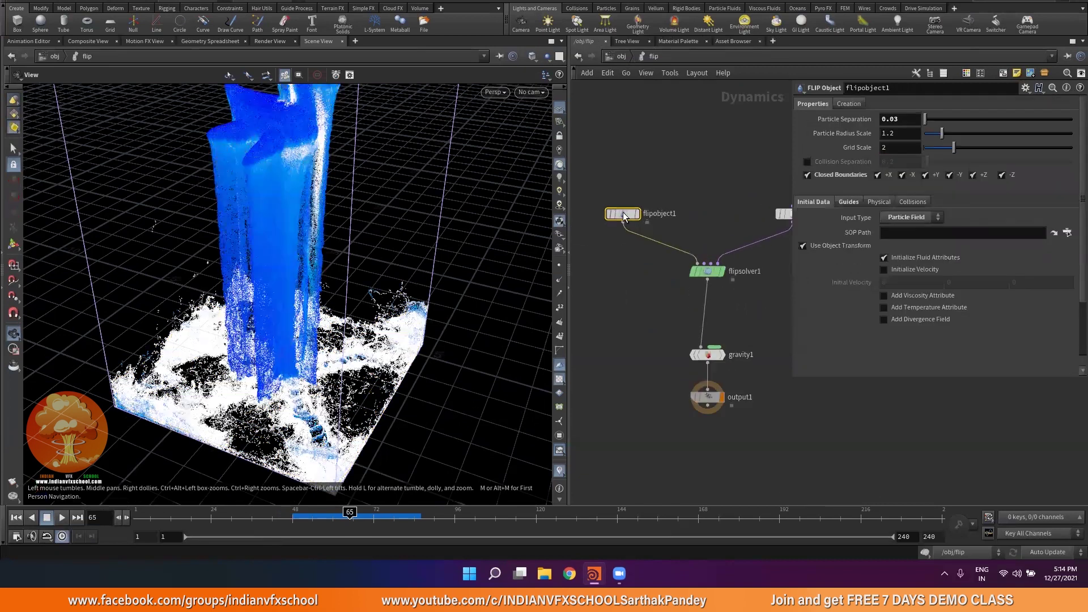
pyautogui.rightClick(857, 122)
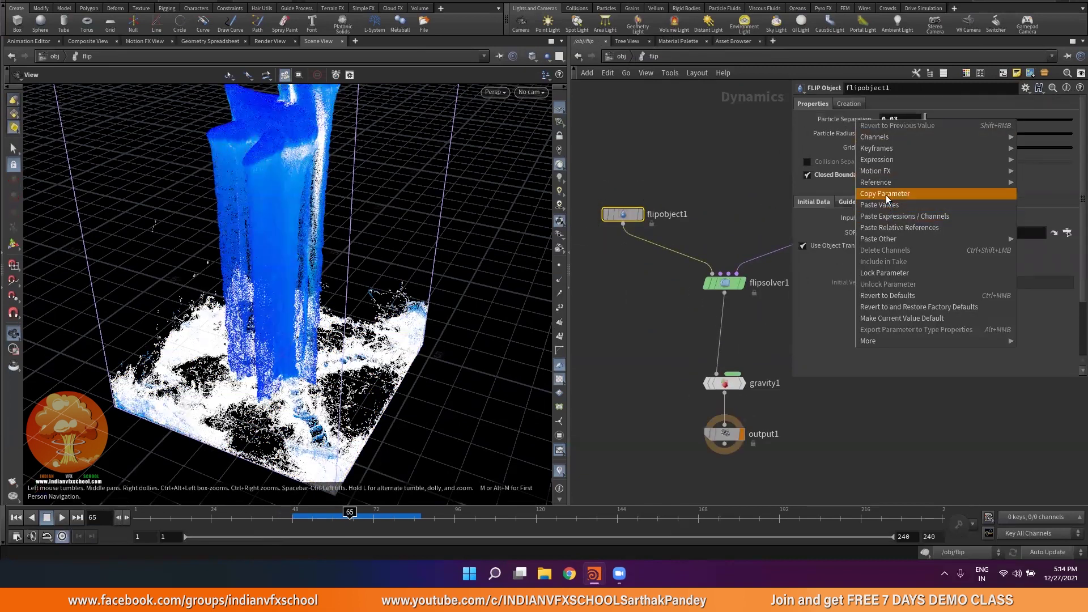
pyautogui.click(886, 196)
# Paste the copied parameter as a relative reference into the Particle Separation of the Particle Fluid Surface node in CACHE.
pyautogui.click(621, 57)
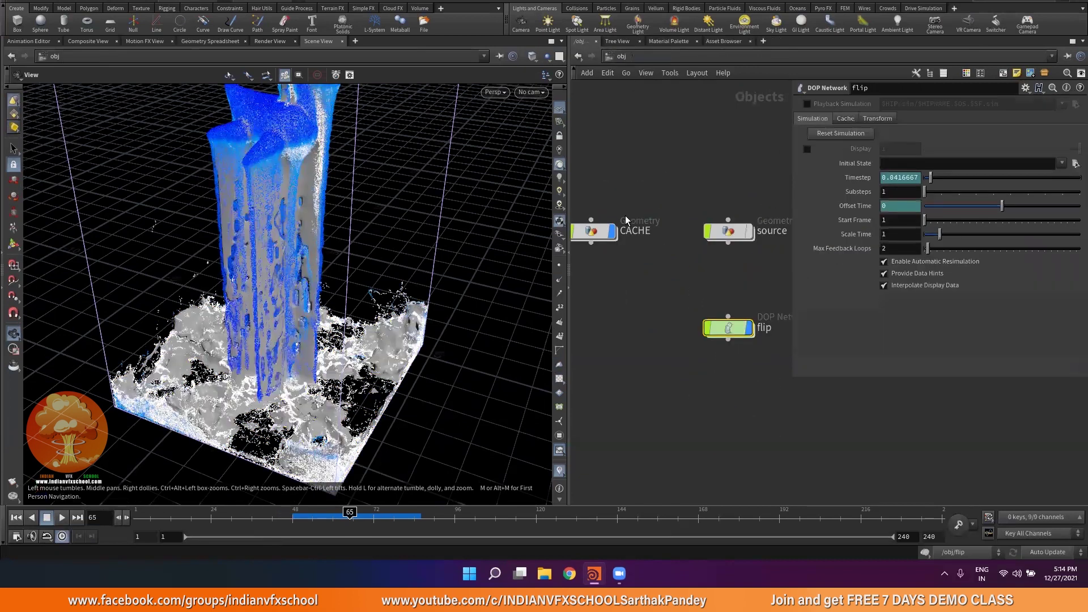
pyautogui.doubleClick(589, 229)
pyautogui.rightClick(858, 134)
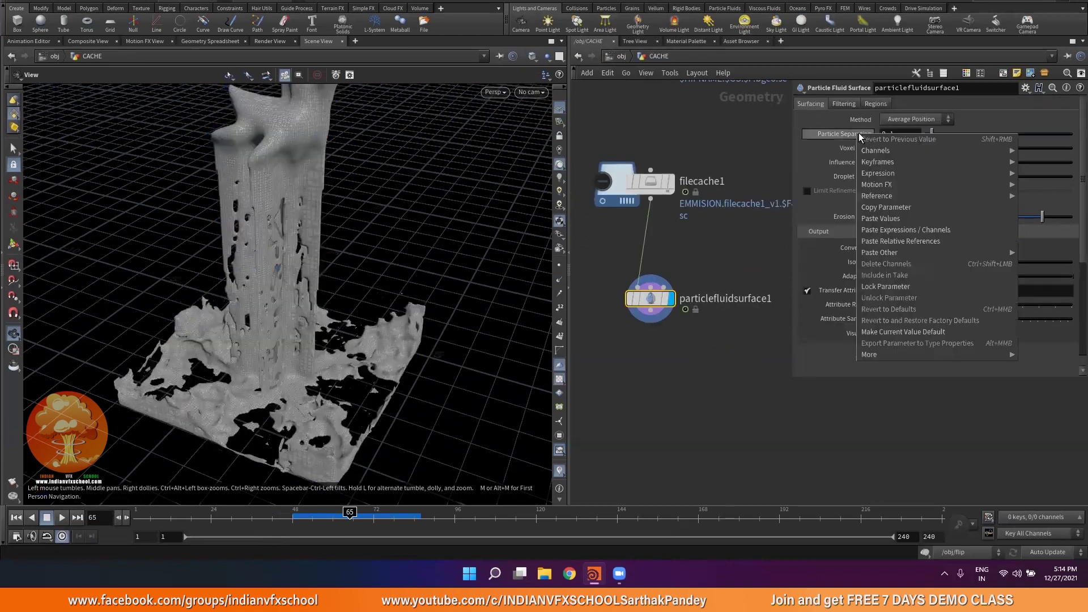
pyautogui.click(902, 248)
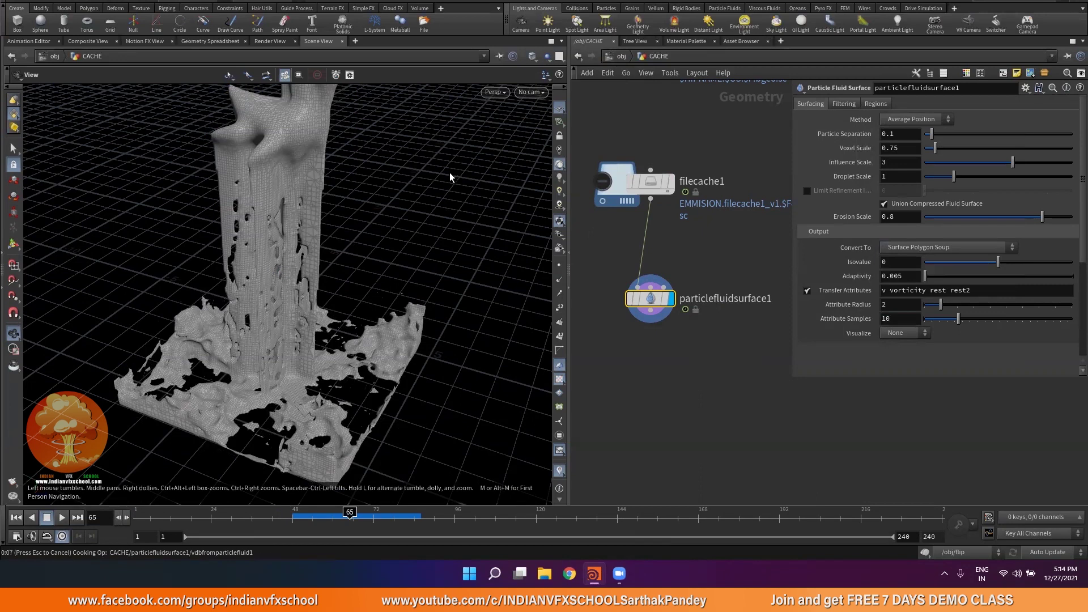
pyautogui.moveTo(396, 254); pyautogui.dragTo(362, 266)
pyautogui.scroll(-3, 658, 343)
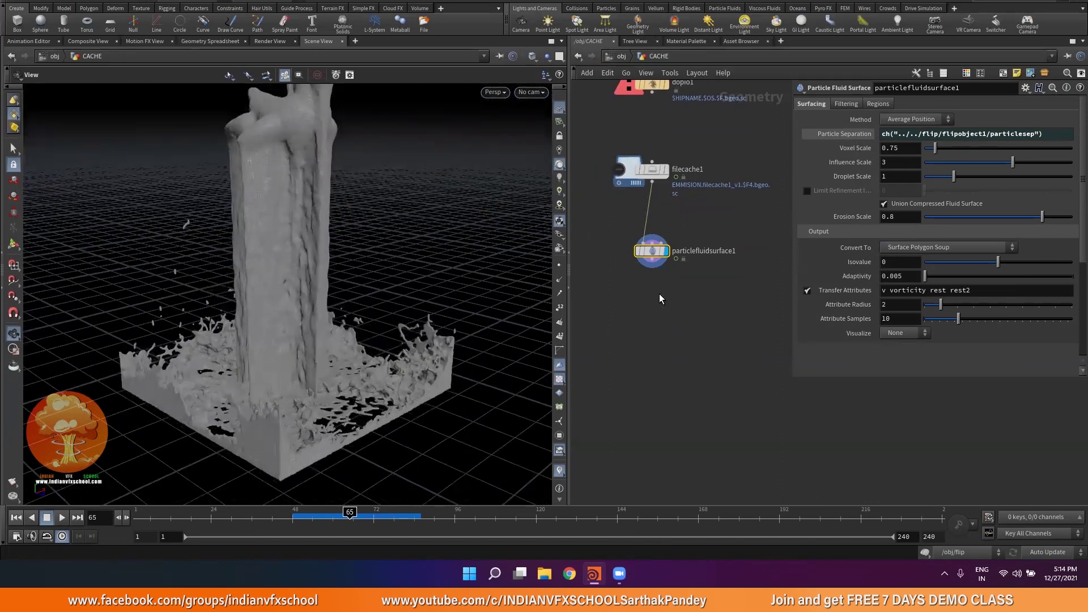
# Return to frame 1, duplicate the File Cache node below the Particle Fluid Surface, wire it to that node's output and display it.
pyautogui.click(16, 517)
pyautogui.scroll(2, 652, 169)
pyautogui.keyDown('alt'); pyautogui.moveTo(651, 166); pyautogui.dragTo(651, 420); pyautogui.keyUp('alt')
pyautogui.moveTo(652, 301); pyautogui.dragTo(652, 412)
pyautogui.moveTo(703, 379); pyautogui.dragTo(709, 316, button='middle')
pyautogui.click(681, 361)
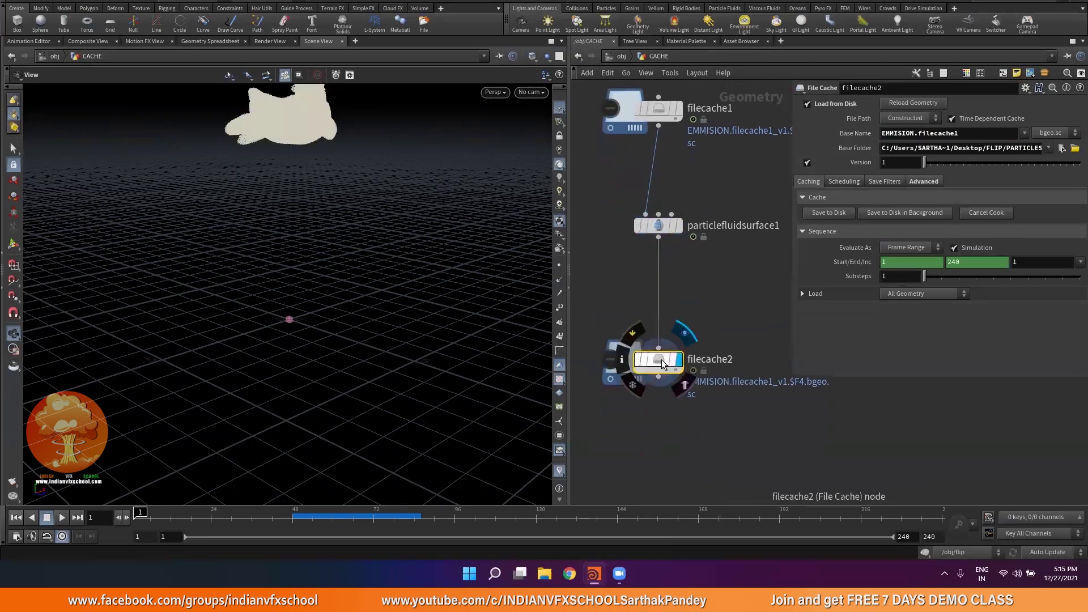
pyautogui.moveTo(301, 153); pyautogui.dragTo(335, 250)
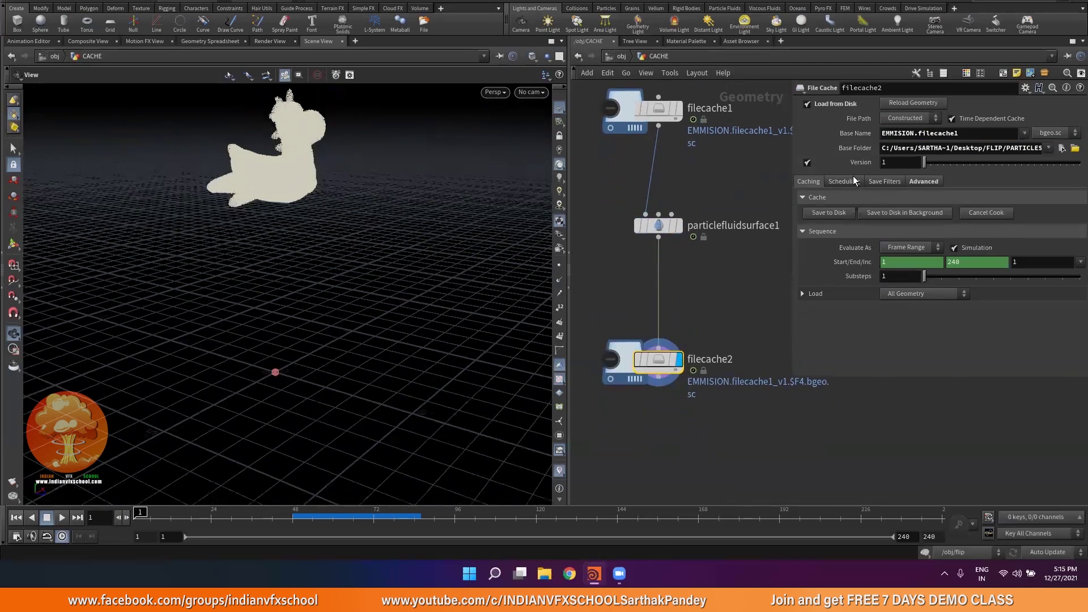
# Turn off Load from Disk on the duplicated File Cache and create a MESH folder inside FLIP while choosing its base folder.
pyautogui.click(808, 103)
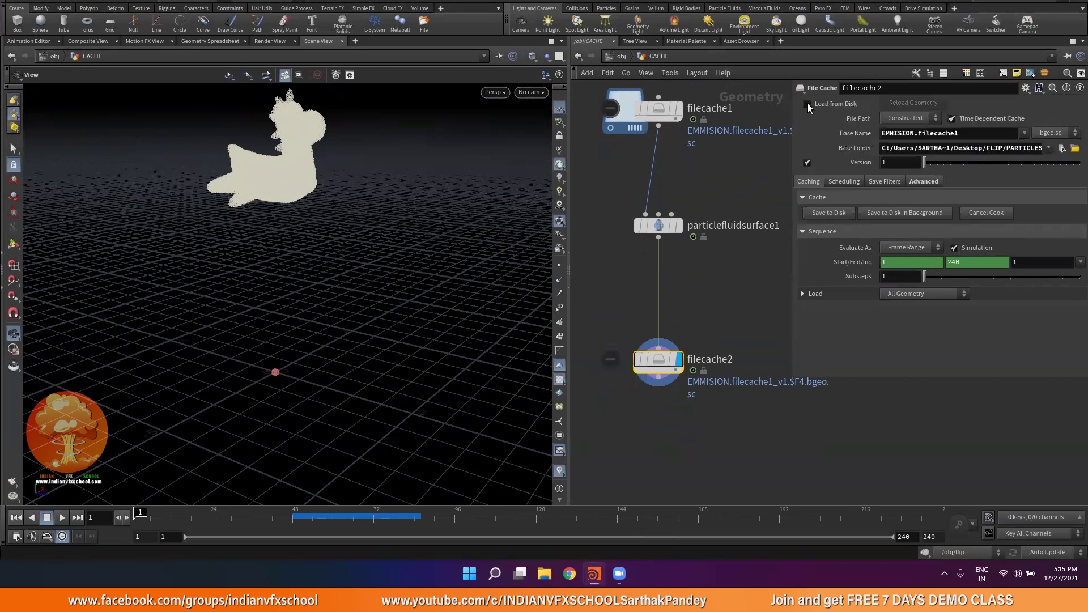
pyautogui.click(1063, 148)
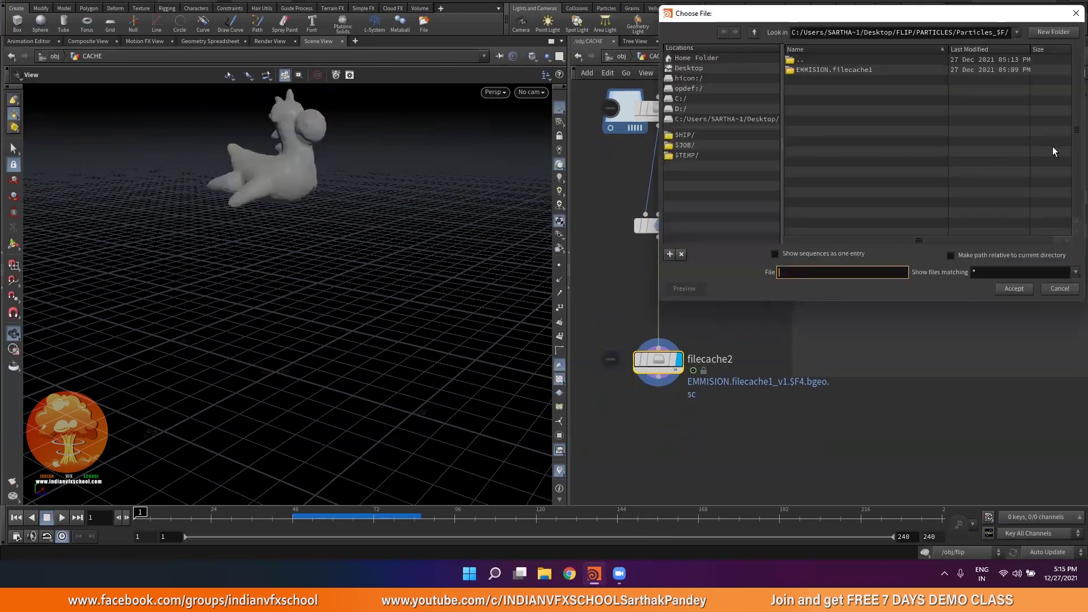
pyautogui.doubleClick(825, 59)
pyautogui.doubleClick(824, 59)
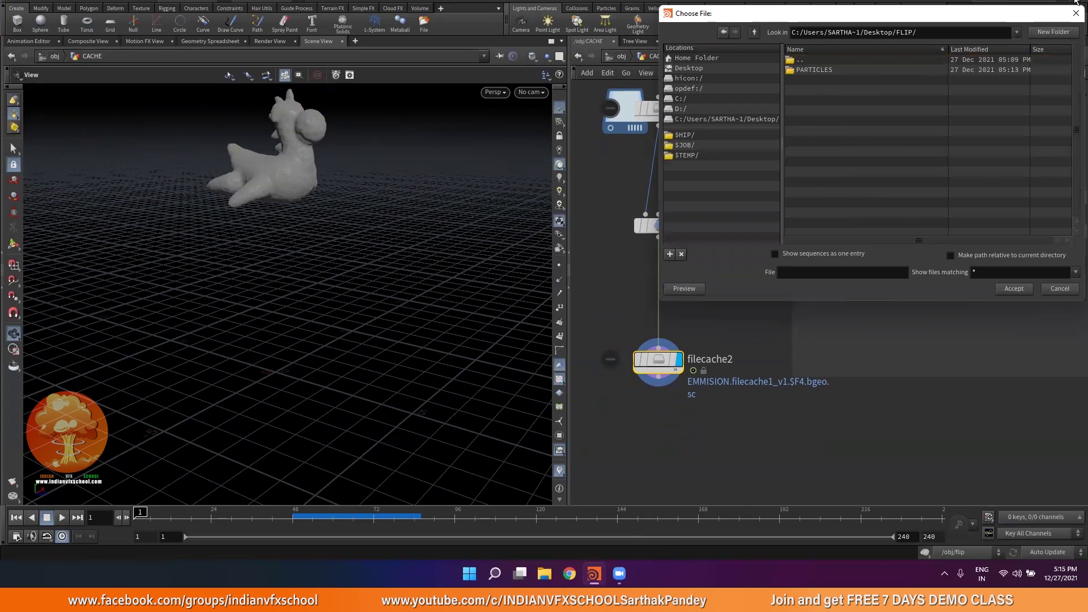
pyautogui.click(1053, 32)
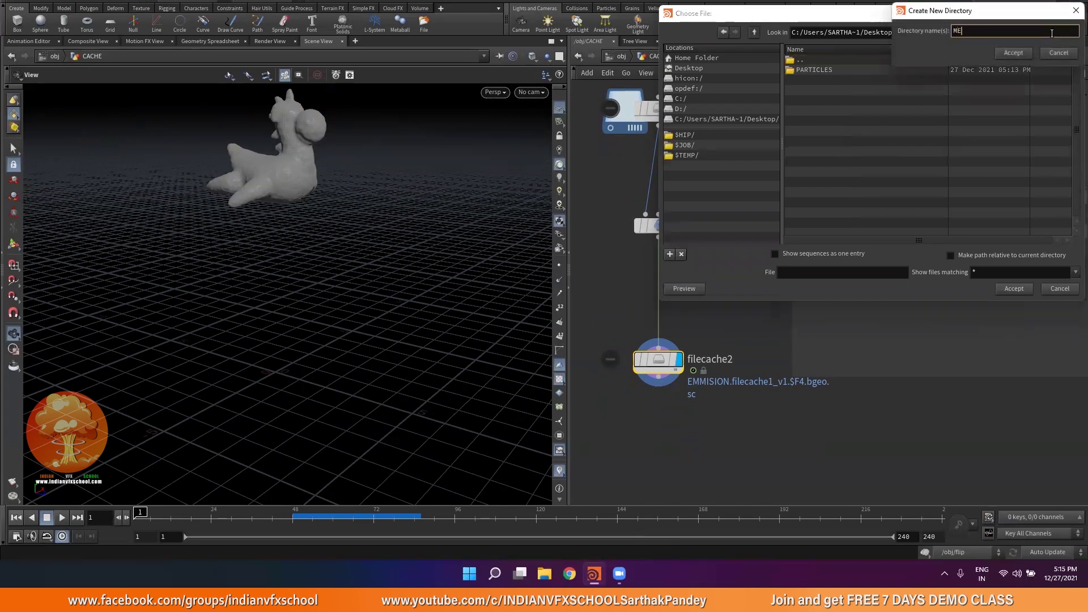
pyautogui.press('Return')
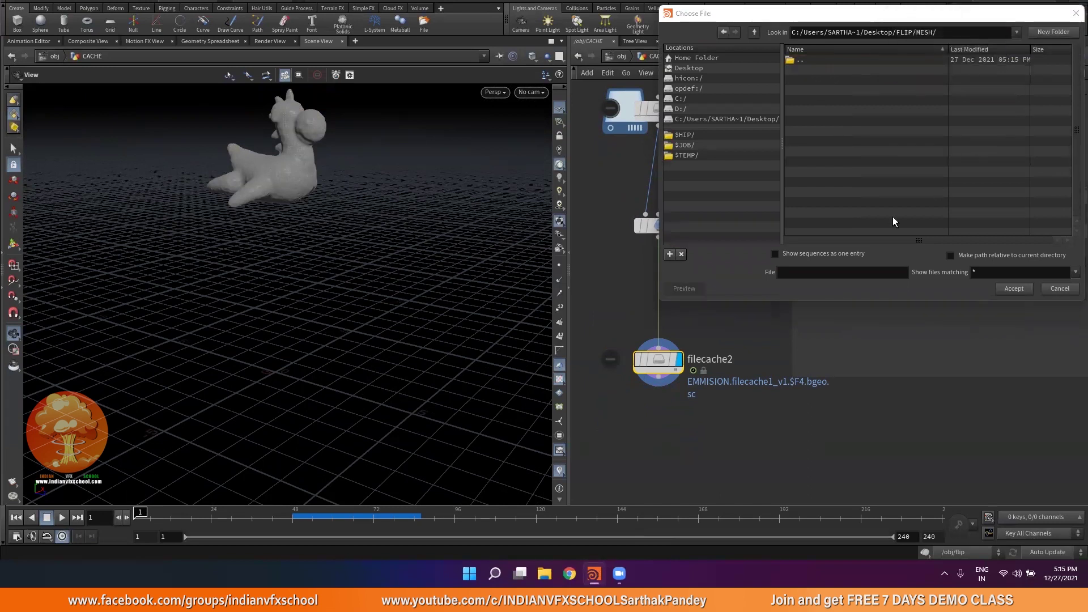
# Set the second File Cache's base folder to mesh_$F inside the MESH folder and save the mesh cache to disk.
pyautogui.click(794, 272)
pyautogui.write('mesh_$F')
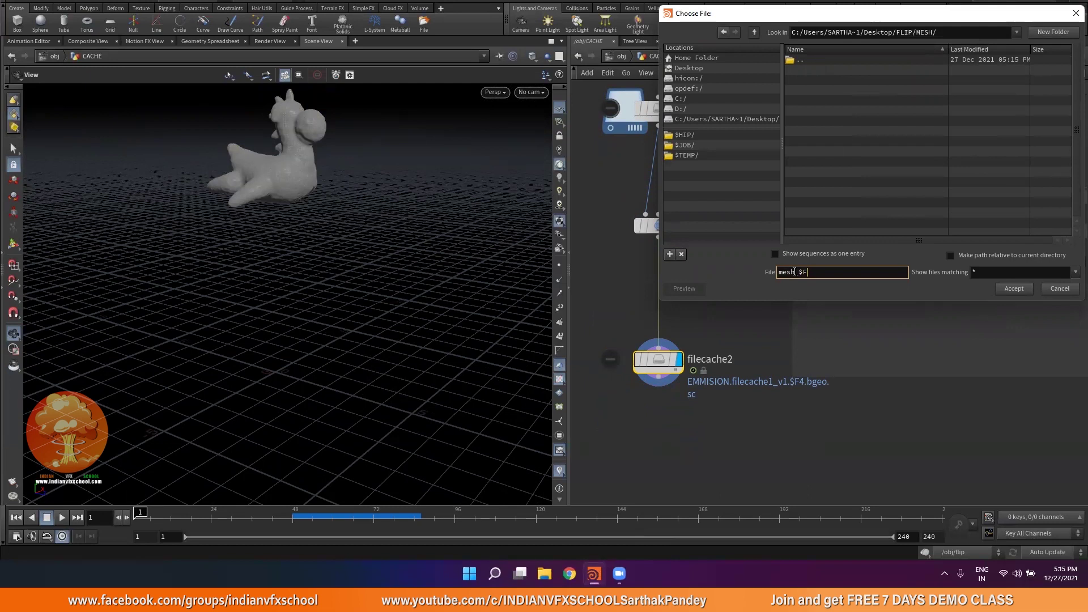
pyautogui.click(1004, 288)
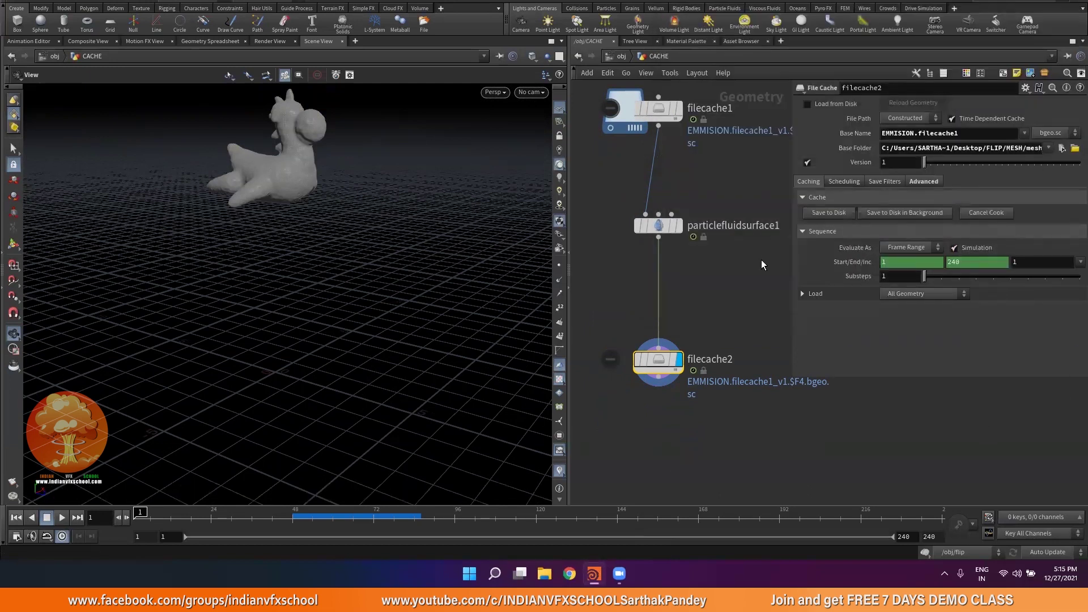
pyautogui.click(829, 213)
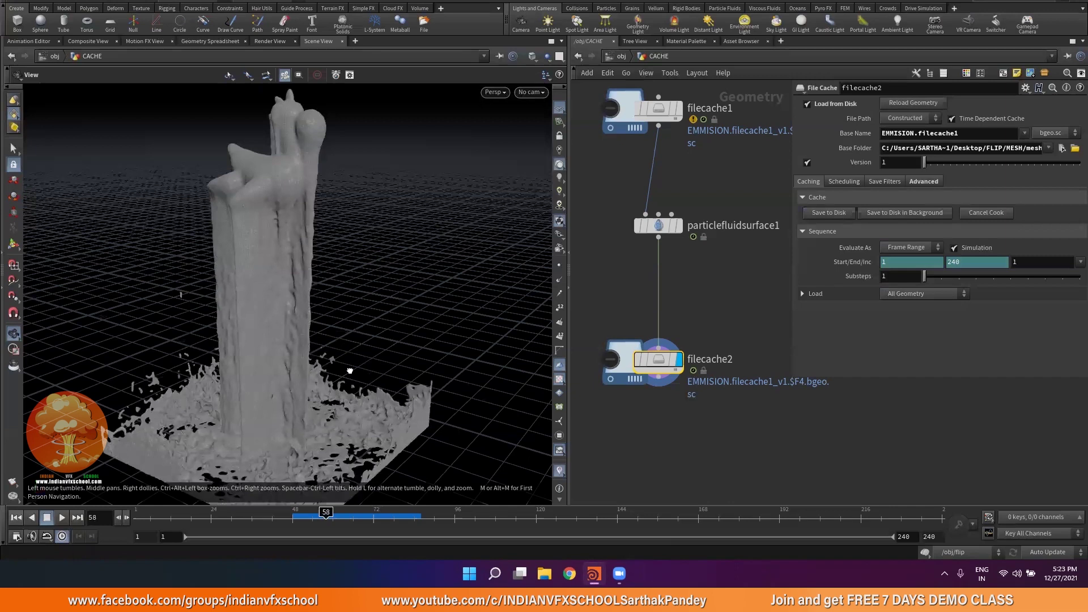
# Scrub the cached fluid mesh to frame 76 and inspect it in the viewport.
pyautogui.scroll(1, 342, 354)
pyautogui.scroll(1, 356, 328)
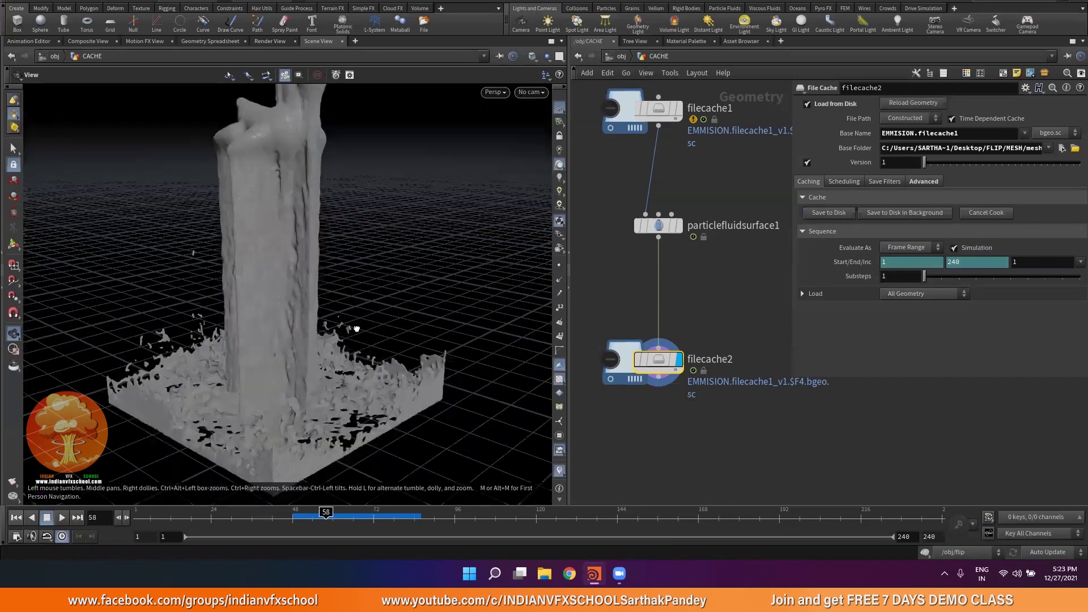
pyautogui.moveTo(326, 513); pyautogui.dragTo(387, 513)
pyautogui.moveTo(364, 396)
pyautogui.mouseDown()
pyautogui.moveTo(364, 376)
pyautogui.moveTo(379, 385)
pyautogui.mouseUp()
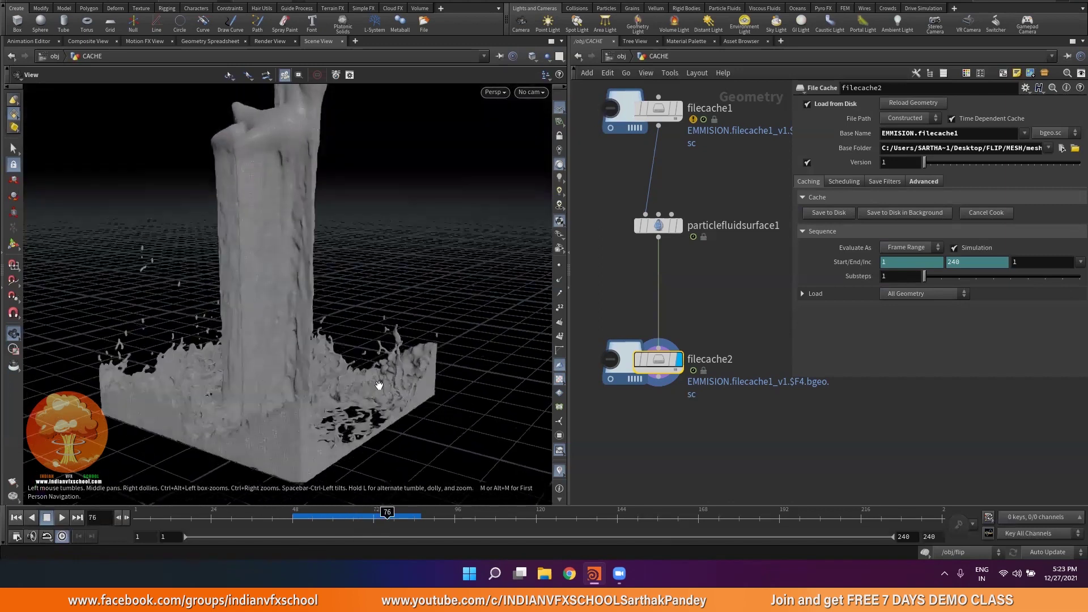
pyautogui.moveTo(656, 432); pyautogui.dragTo(648, 349, button='middle')
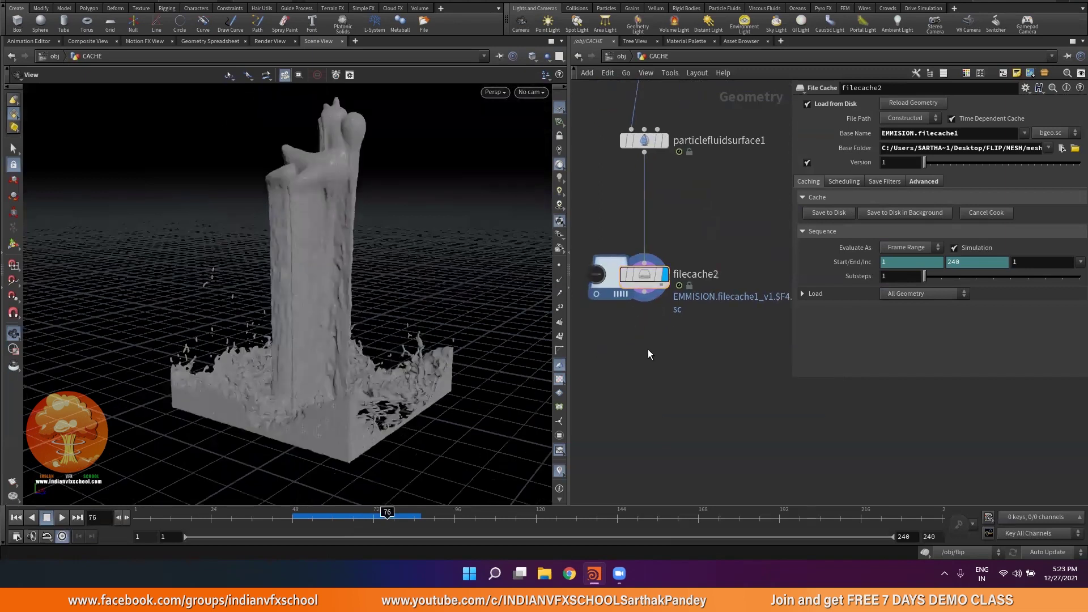
# Add a Null node below filecache2, wire it to that node's output, rename it FLUID_MESH and display it.
pyautogui.press('Tab')
pyautogui.write('null')
pyautogui.press('Return')
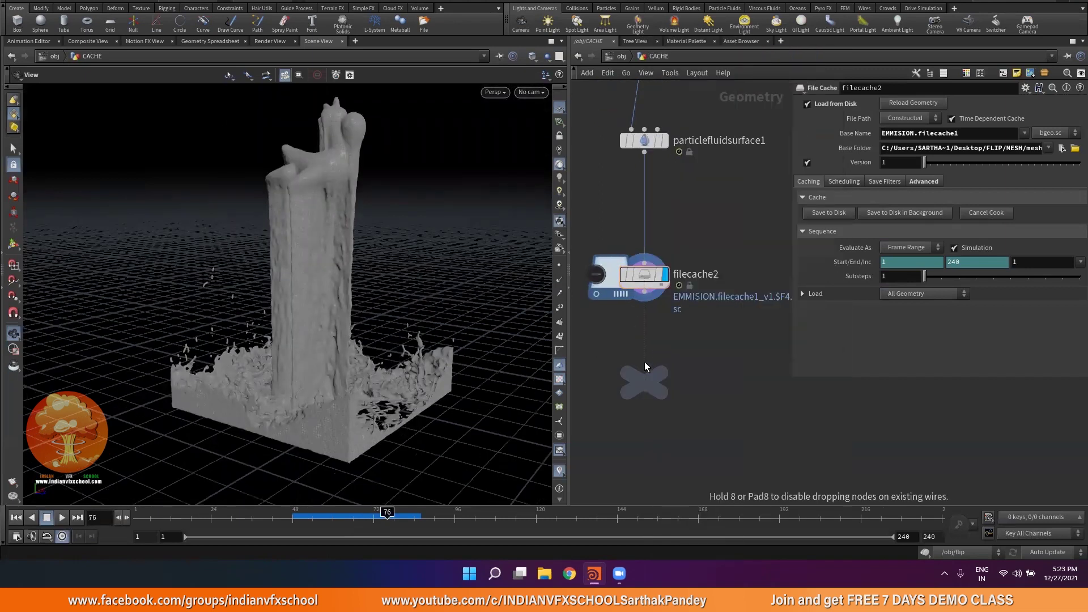
pyautogui.click(644, 382)
pyautogui.moveTo(647, 305); pyautogui.dragTo(644, 374)
pyautogui.doubleClick(687, 386)
pyautogui.write('FLUID_ME')
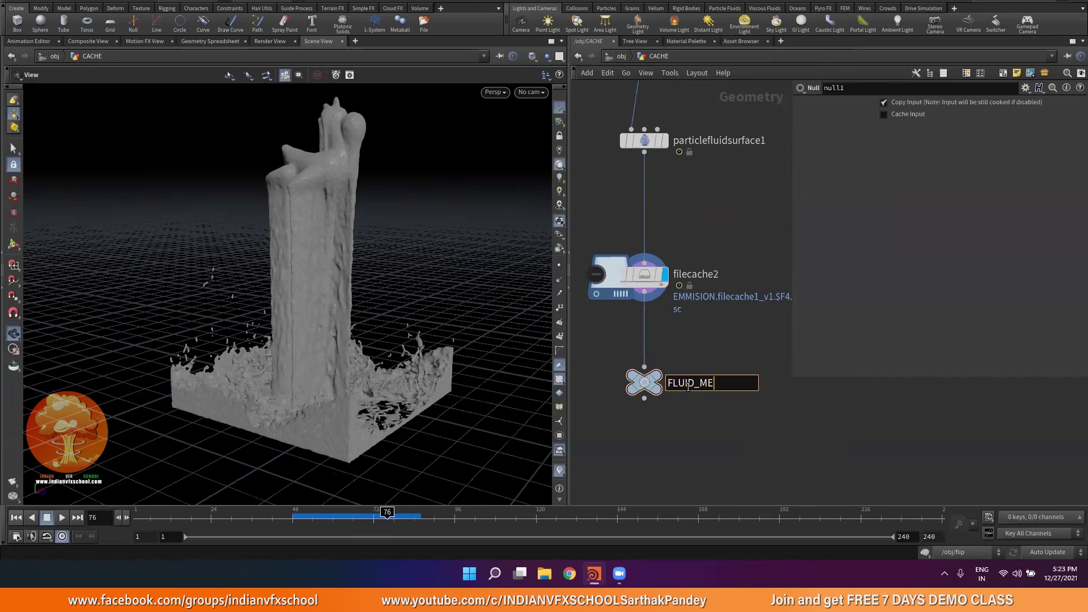
pyautogui.write('SH')
pyautogui.press('Return')
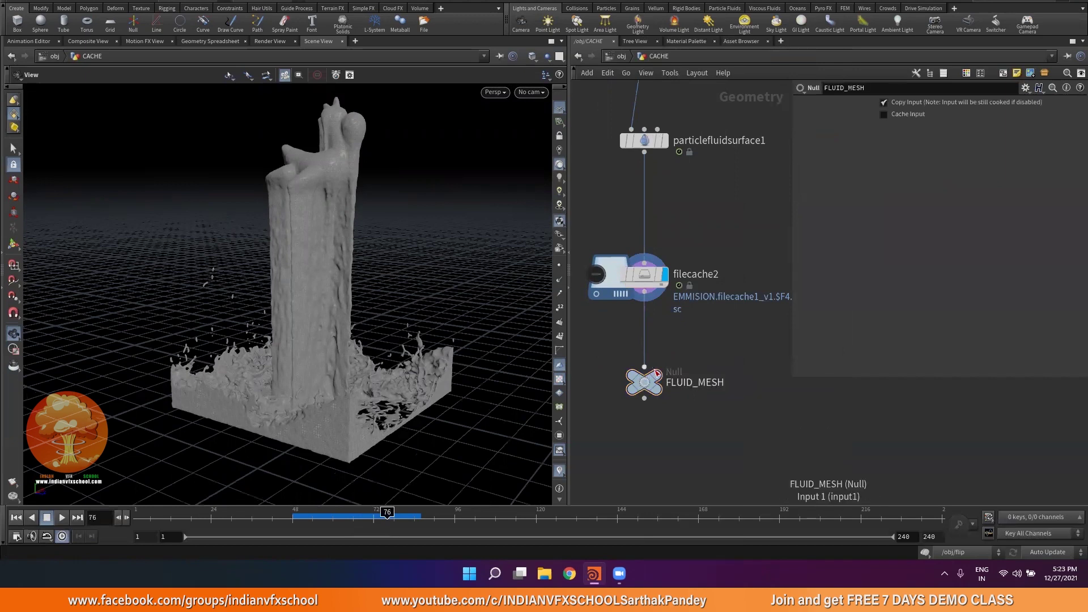
pyautogui.moveTo(649, 384)
# Return to the object level and turn off the display of the flip DOP network.
pyautogui.click(621, 57)
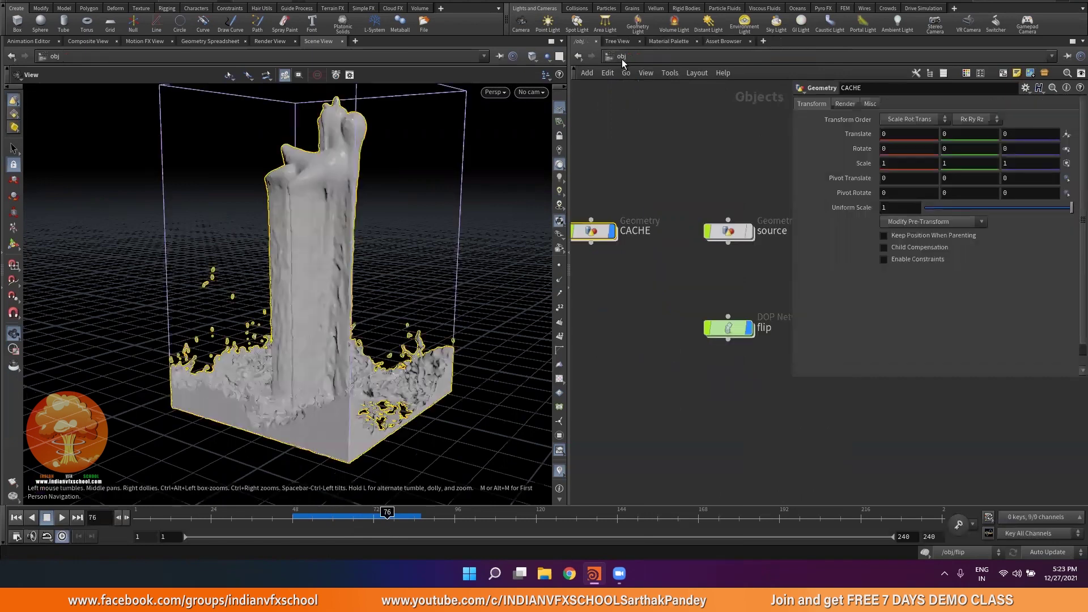
pyautogui.moveTo(713, 283)
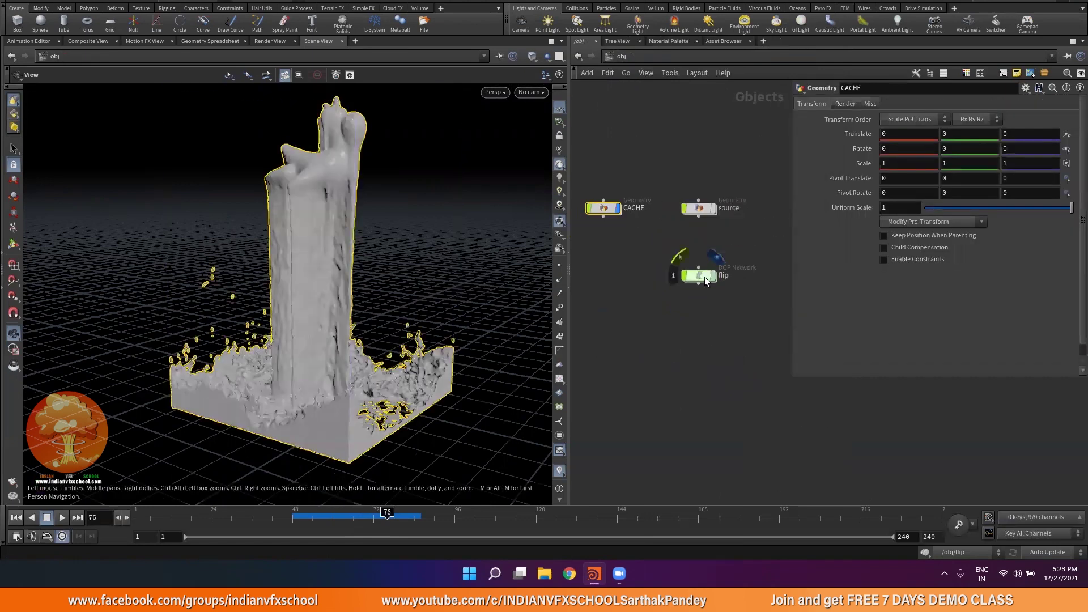
pyautogui.click(699, 206)
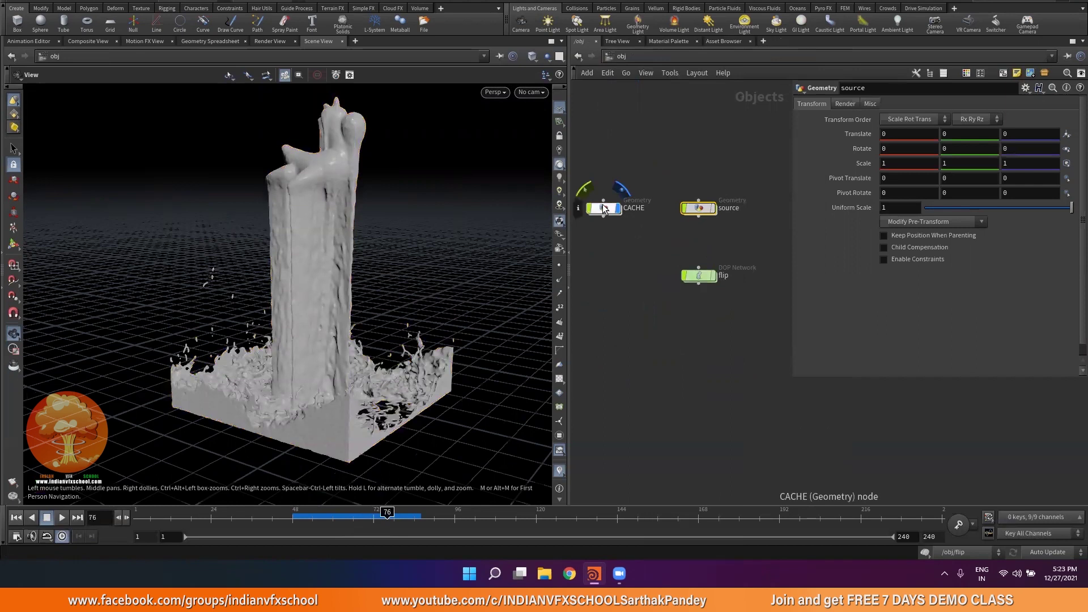
pyautogui.click(692, 278)
pyautogui.moveTo(670, 277)
pyautogui.mouseDown(button='middle')
pyautogui.moveTo(782, 284)
pyautogui.moveTo(709, 279)
pyautogui.mouseUp(button='middle')
# Add a new Geometry object beside CACHE and place an Object Merge node inside it.
pyautogui.click(612, 233)
pyautogui.press('Tab')
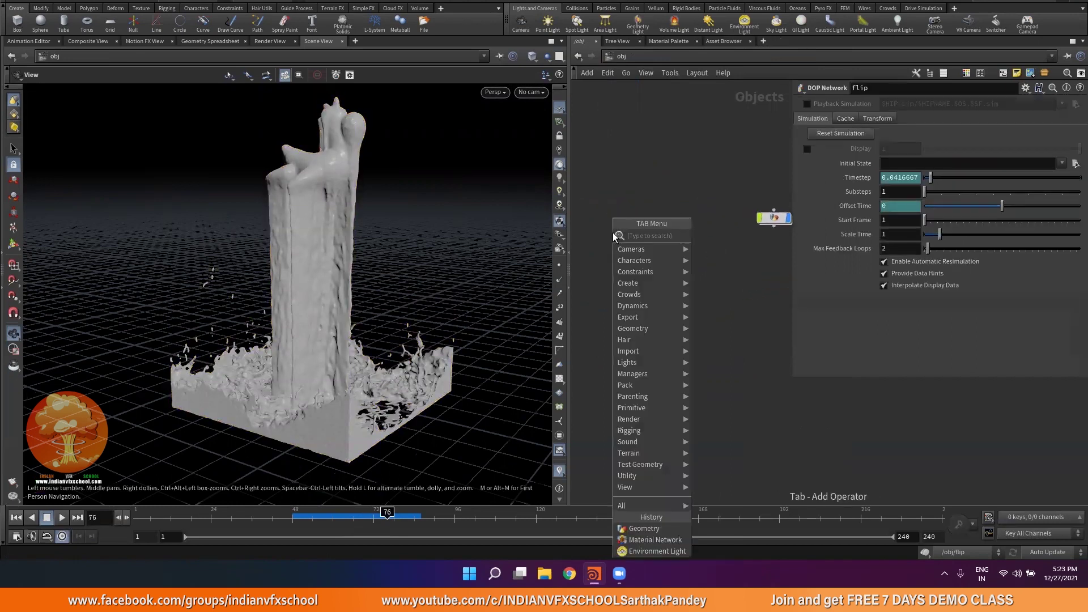
pyautogui.write('geo')
pyautogui.press('Return')
pyautogui.click(614, 232)
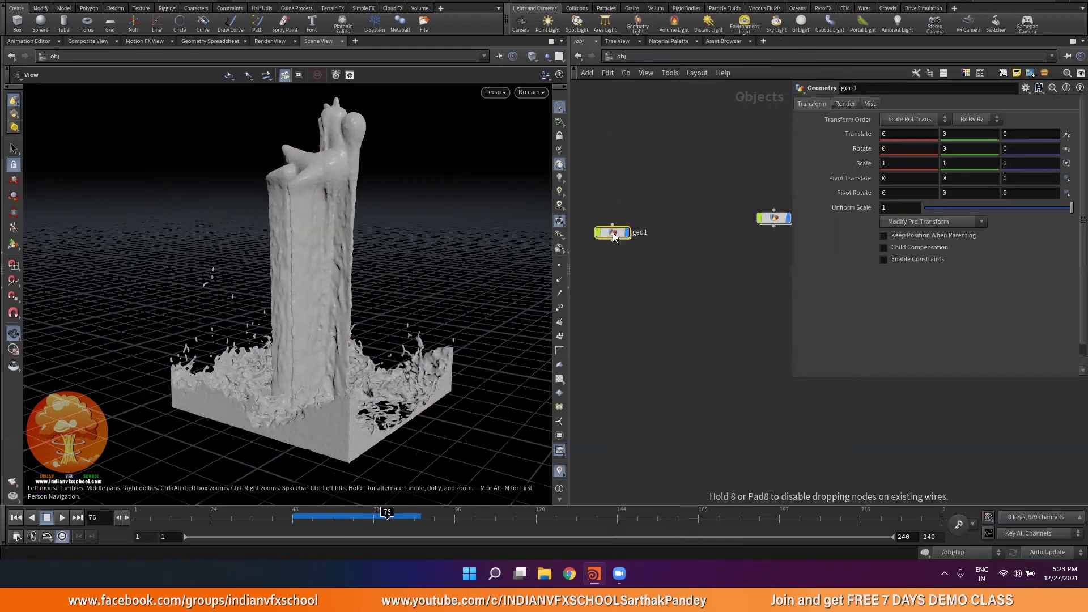
pyautogui.doubleClick(611, 219)
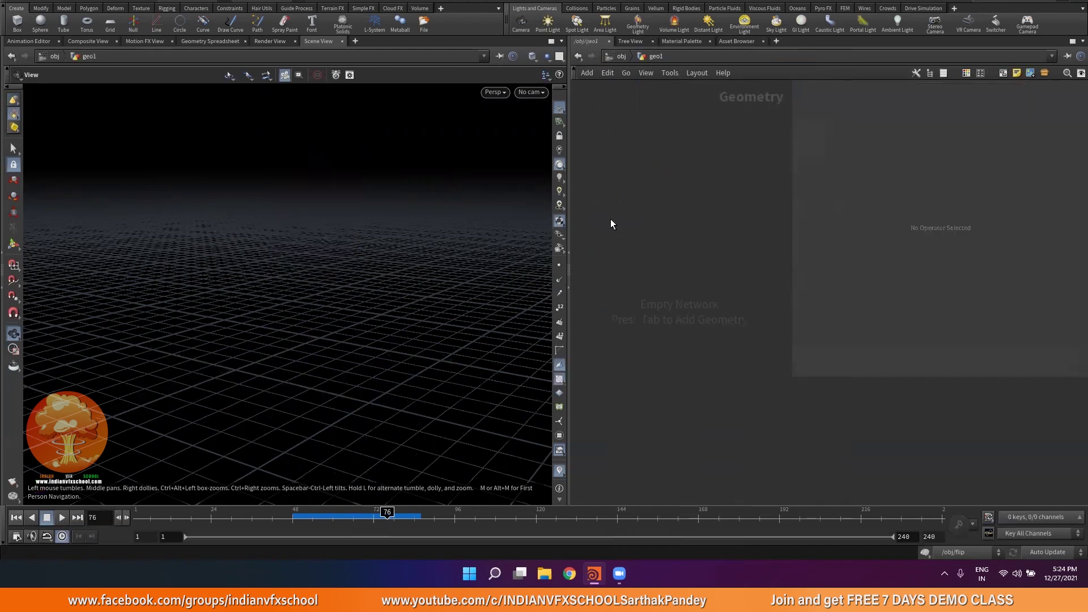
pyautogui.press('Tab')
pyautogui.write('object merge')
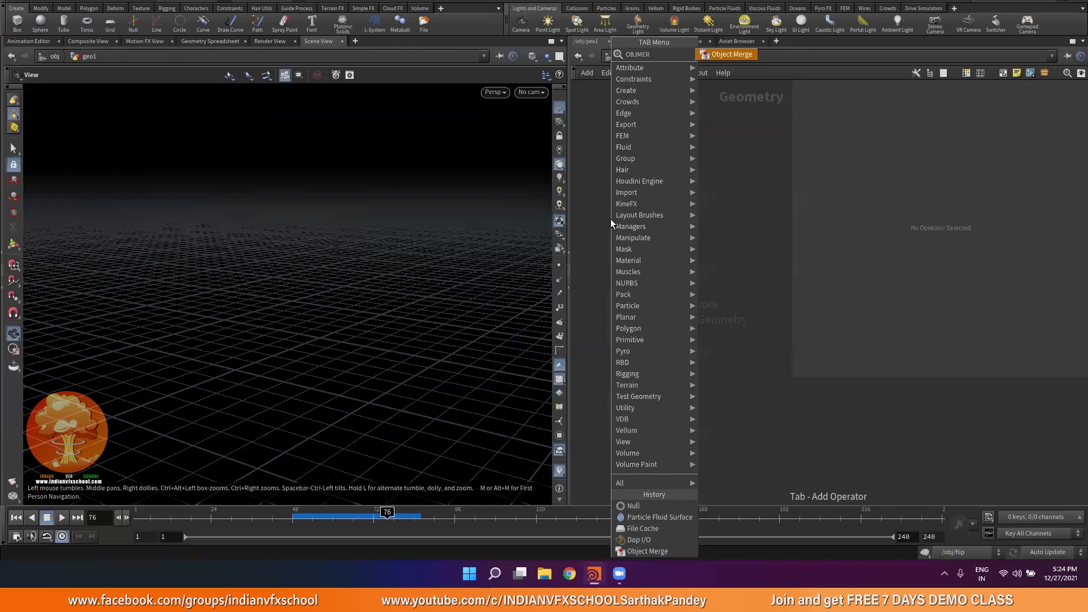
pyautogui.press('Return')
pyautogui.click(611, 219)
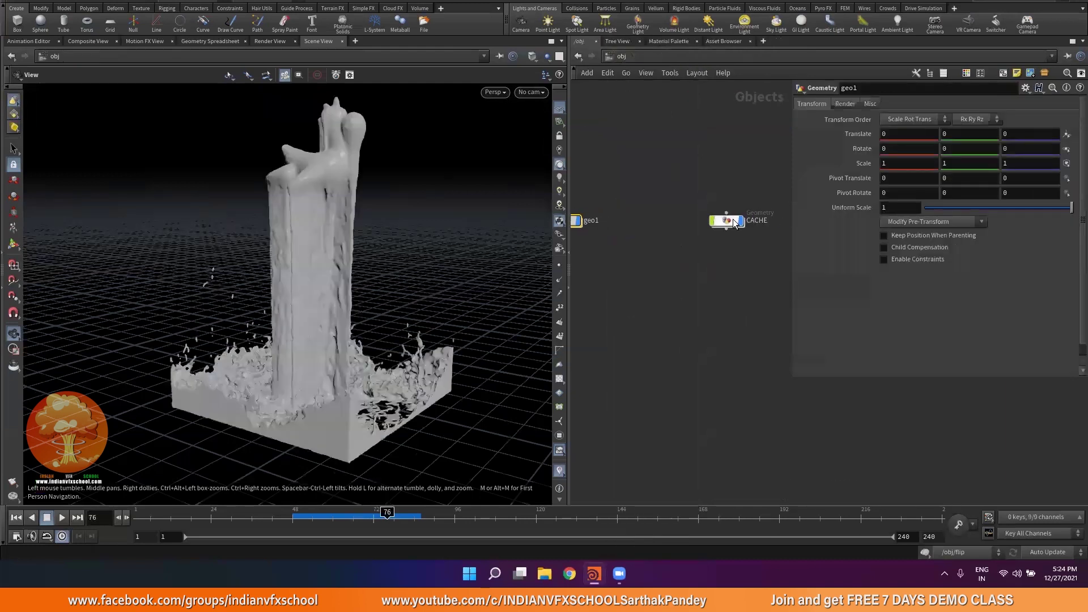
# Copy the FLUID_MESH null inside CACHE and use its path, /obj/CACHE/FLUID_MESH, as Object 1 of the Object Merge in geo1.
pyautogui.doubleClick(725, 220)
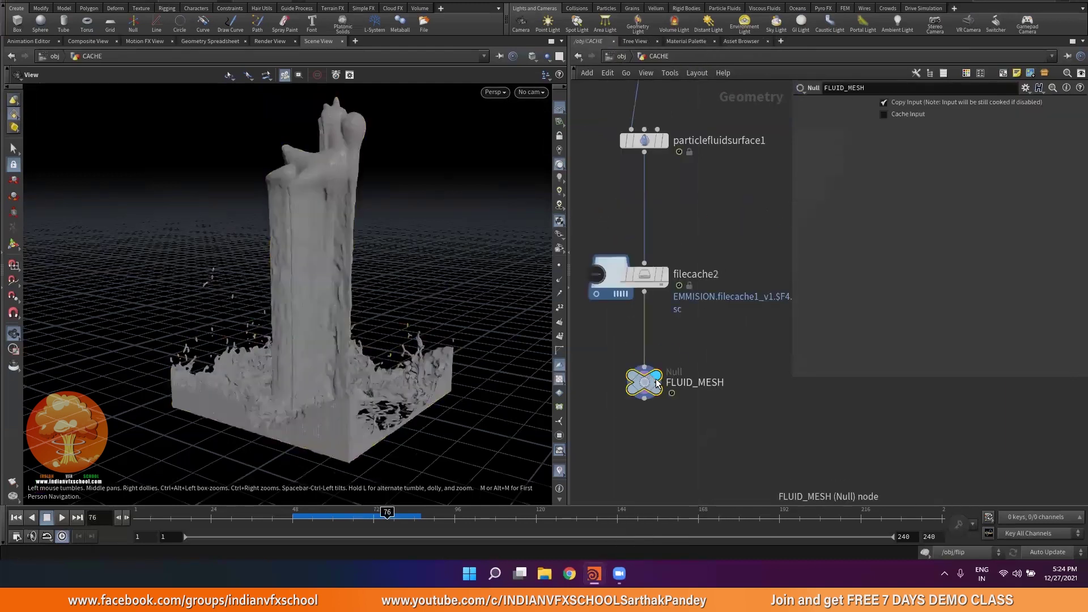
pyautogui.hotkey('ctrl', 'c')
pyautogui.click(621, 56)
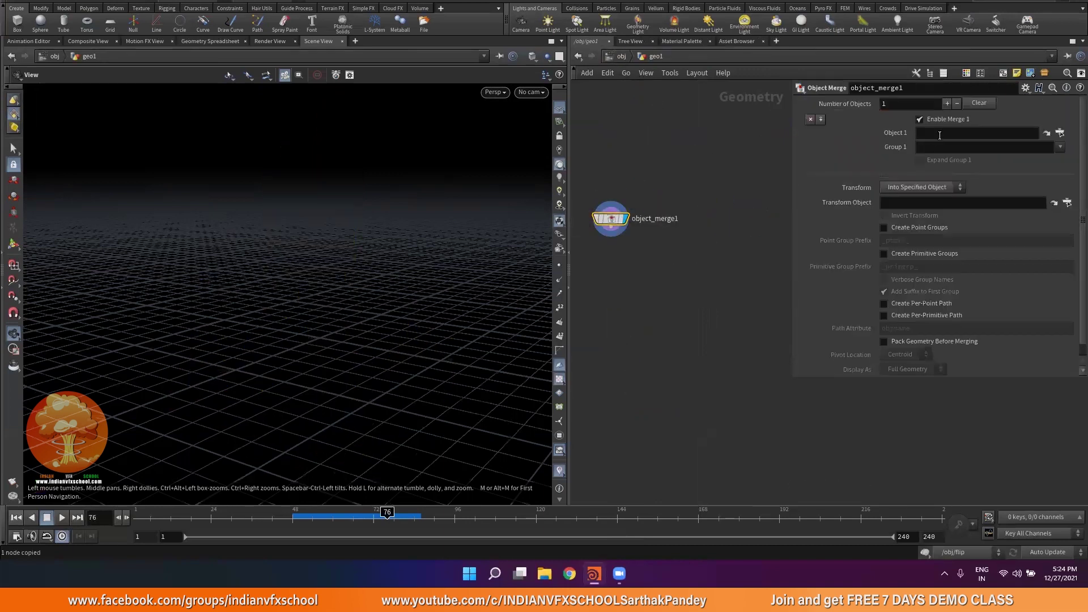
pyautogui.click(939, 134)
pyautogui.hotkey('ctrl', 'v')
pyautogui.press('Return')
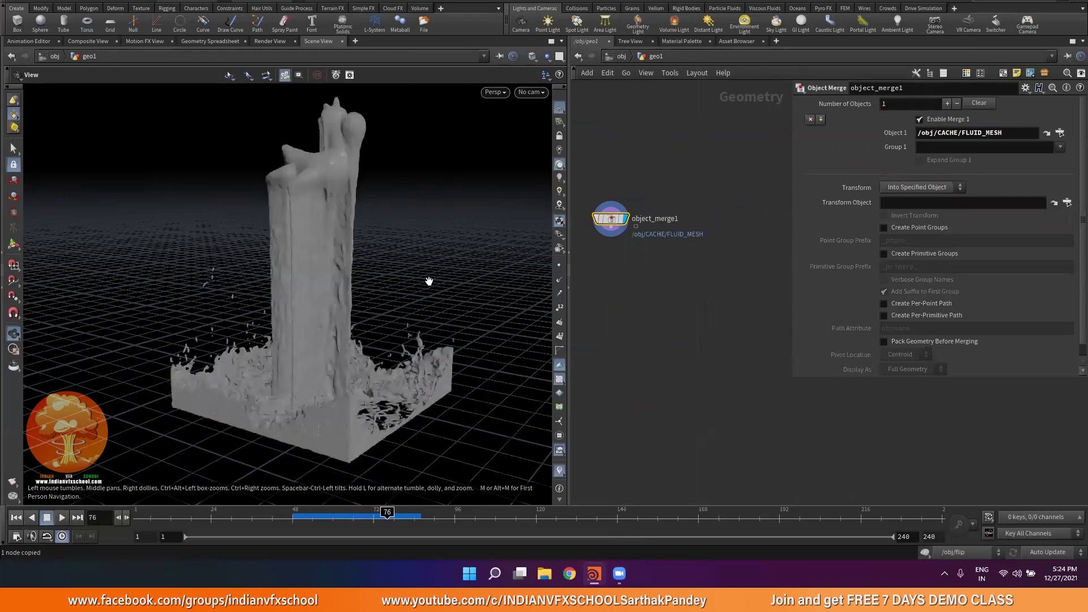
# Hide the CACHE object at the object level and review the nodes inside CACHE and geo1.
pyautogui.click(622, 56)
pyautogui.press('h')
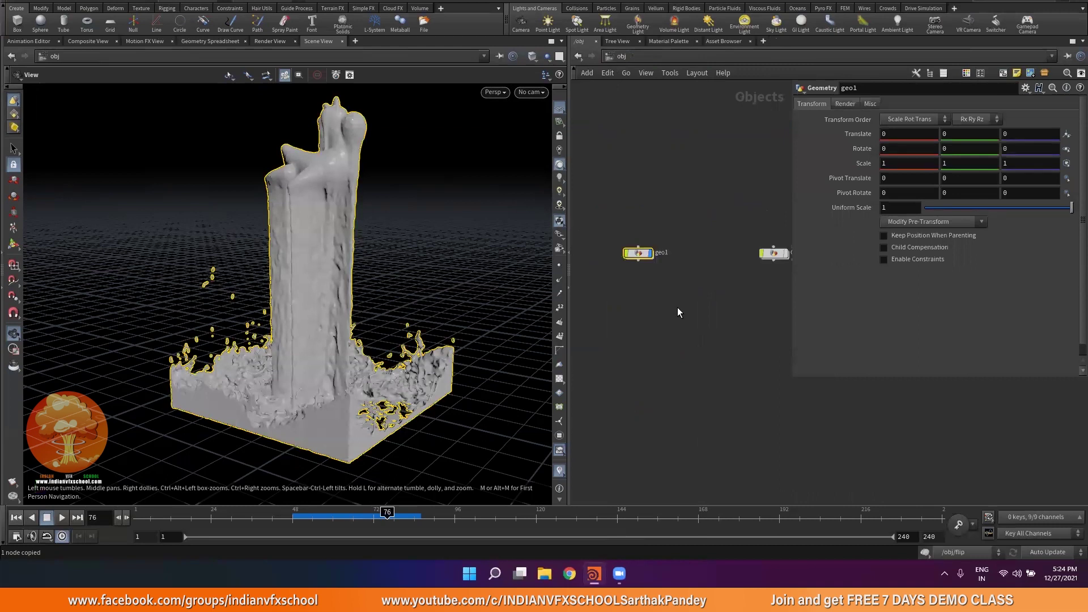
pyautogui.doubleClick(734, 239)
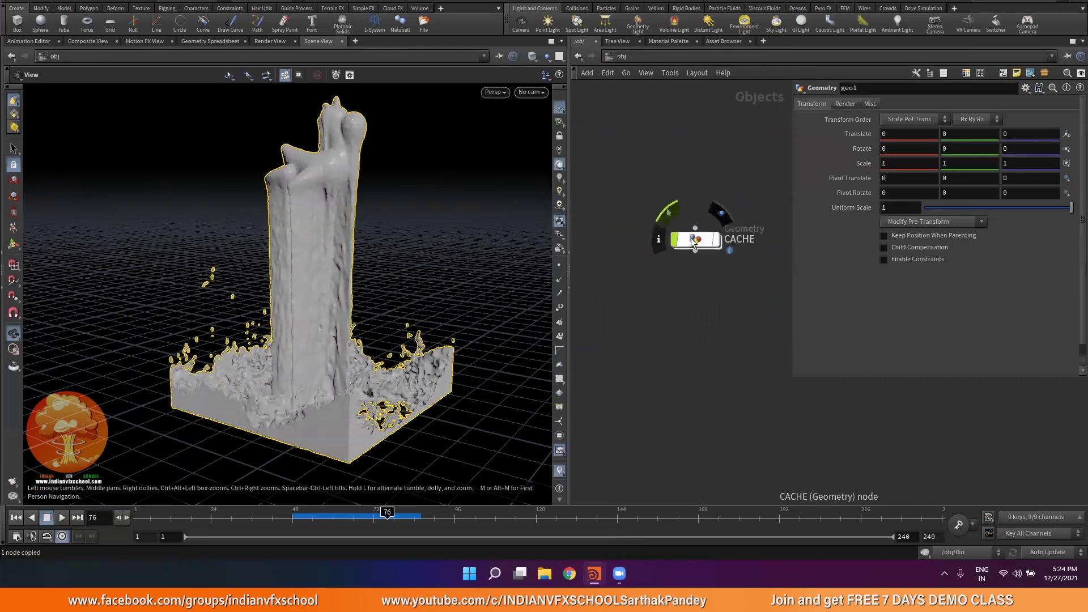
pyautogui.scroll(3, 703, 238)
pyautogui.scroll(5, 656, 190)
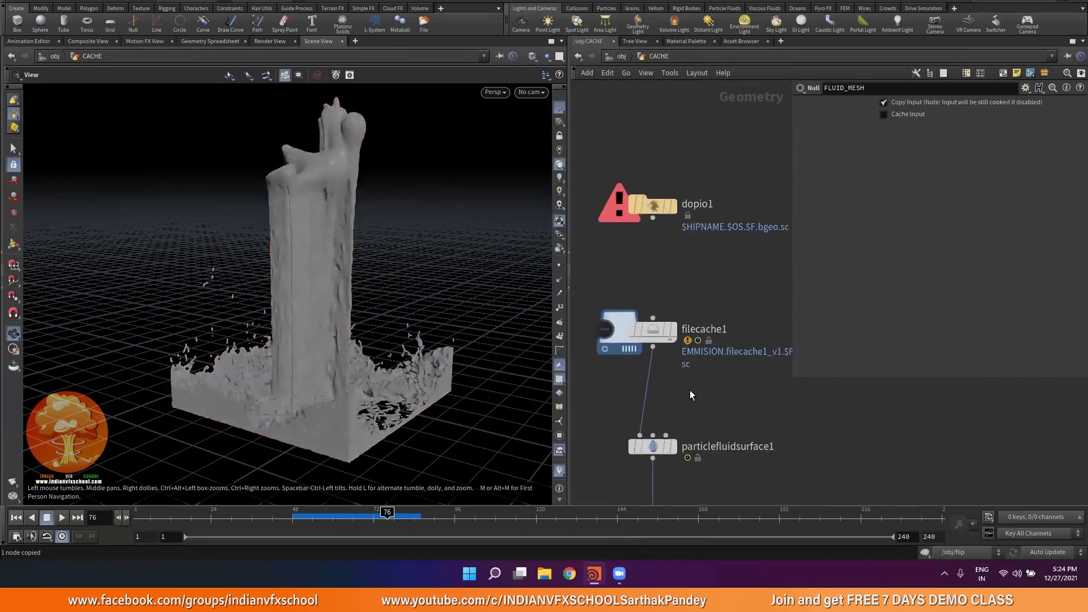
pyautogui.press('u')
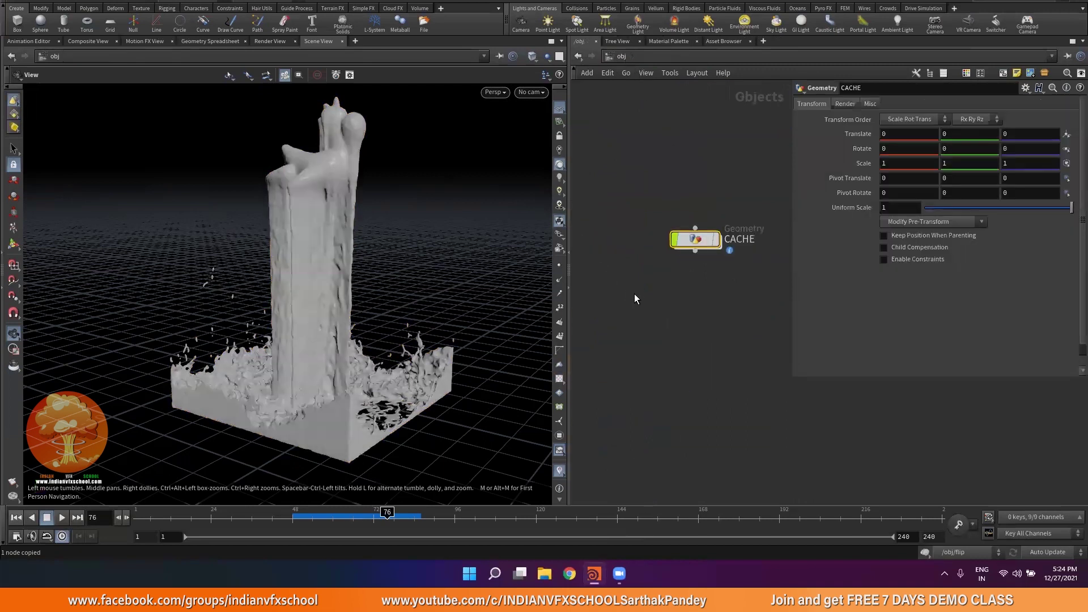
pyautogui.scroll(2, 604, 263)
pyautogui.moveTo(688, 335); pyautogui.dragTo(695, 302, button='middle')
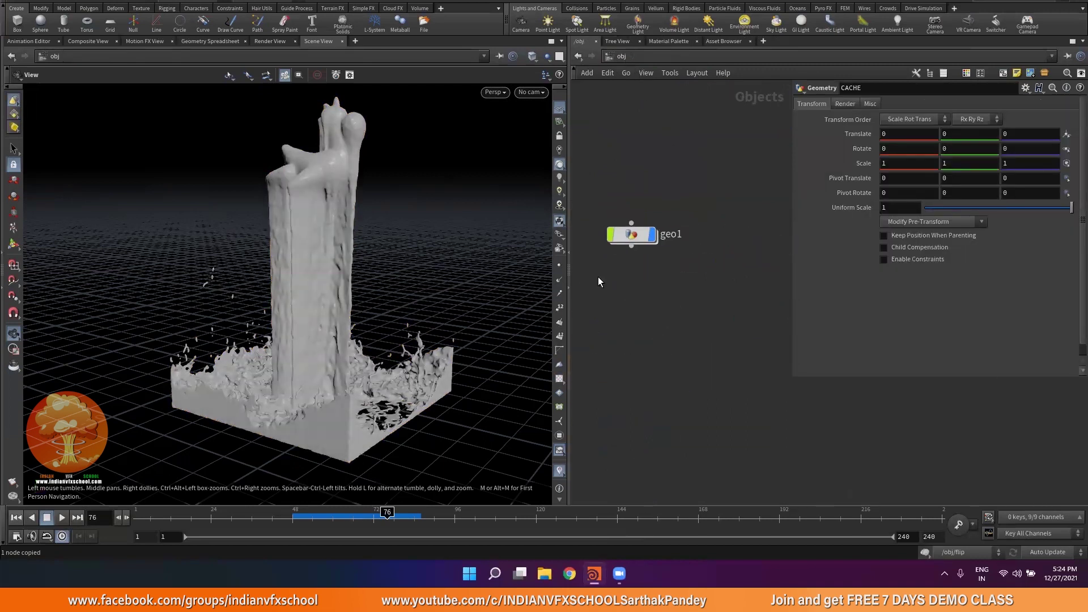
pyautogui.doubleClick(634, 237)
pyautogui.moveTo(621, 275); pyautogui.dragTo(666, 276, button='middle')
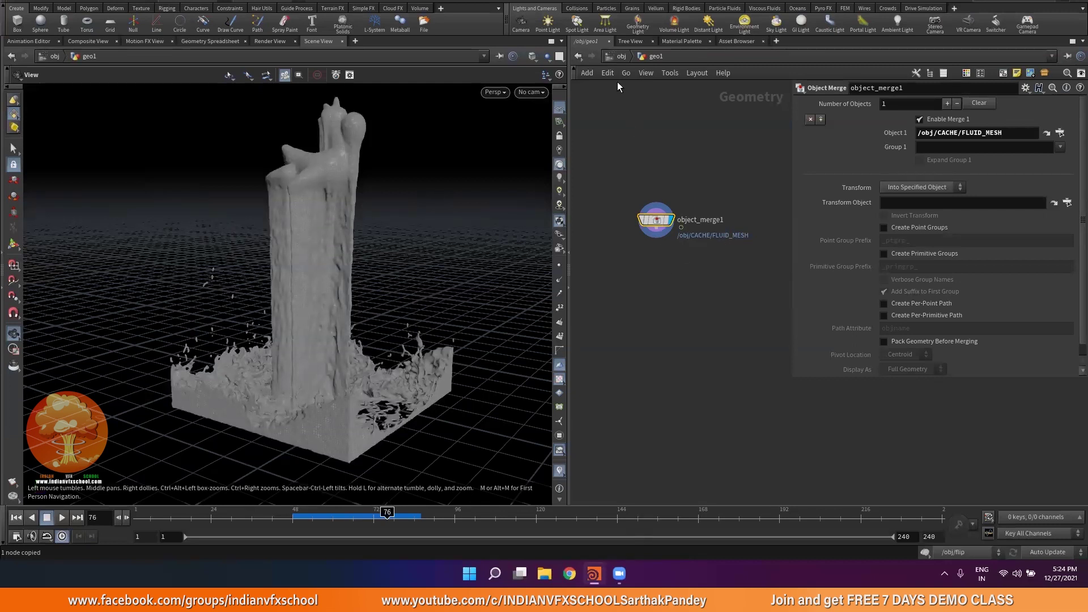
# Rename the geo1 object as FLUID_MESH at the object level.
pyautogui.click(621, 56)
pyautogui.doubleClick(674, 237)
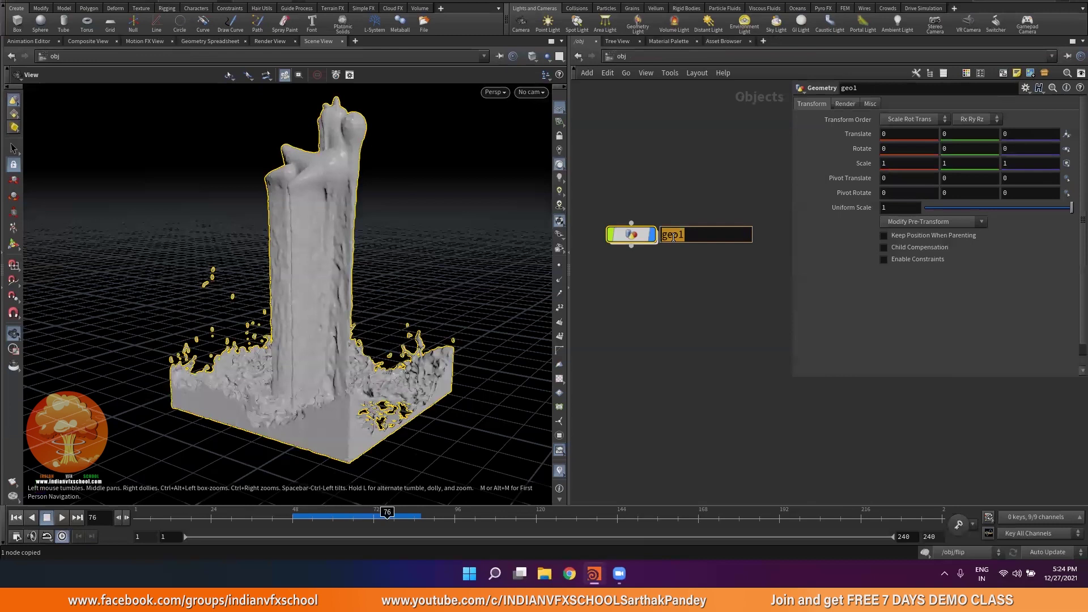
pyautogui.write('FLUID_MESH')
pyautogui.press('Return')
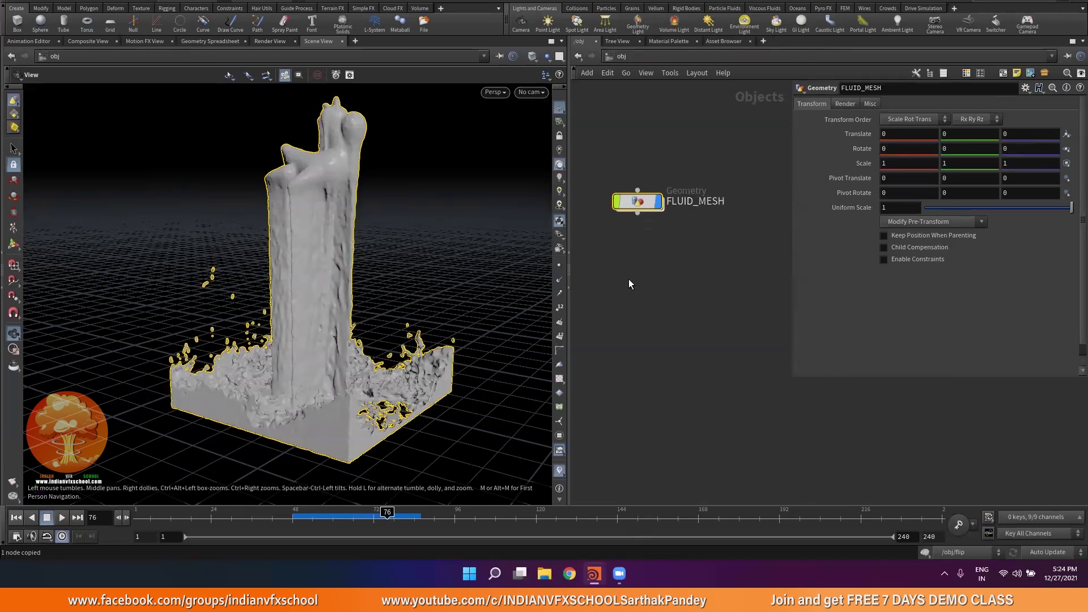
# Add an Environment Light below the FLUID_MESH object and show its light parameters.
pyautogui.press('Tab')
pyautogui.write('EN')
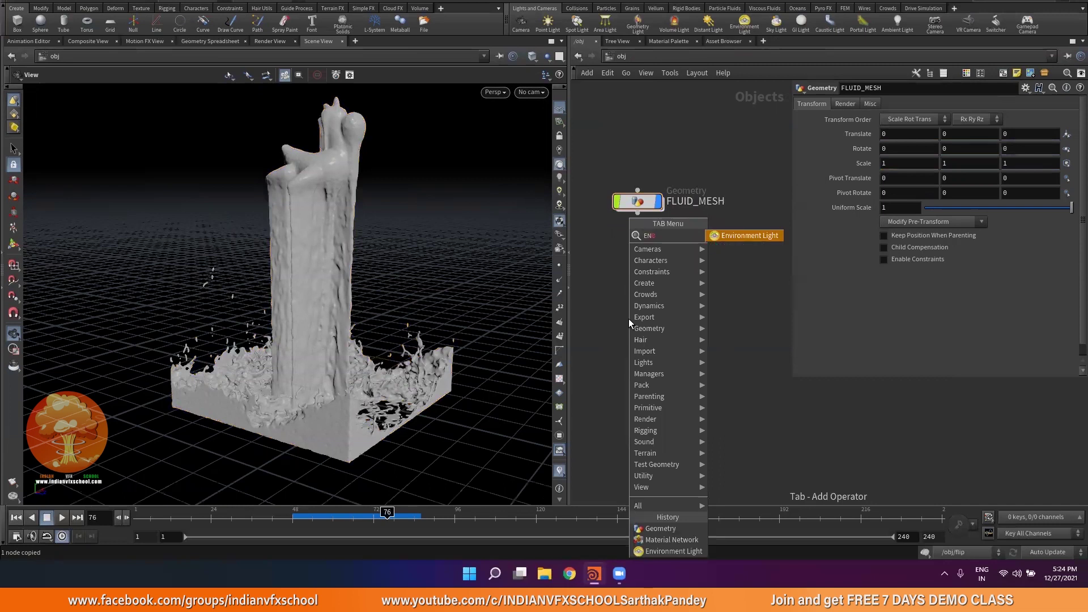
pyautogui.press('Return')
pyautogui.click(641, 320)
pyautogui.doubleClick(646, 314)
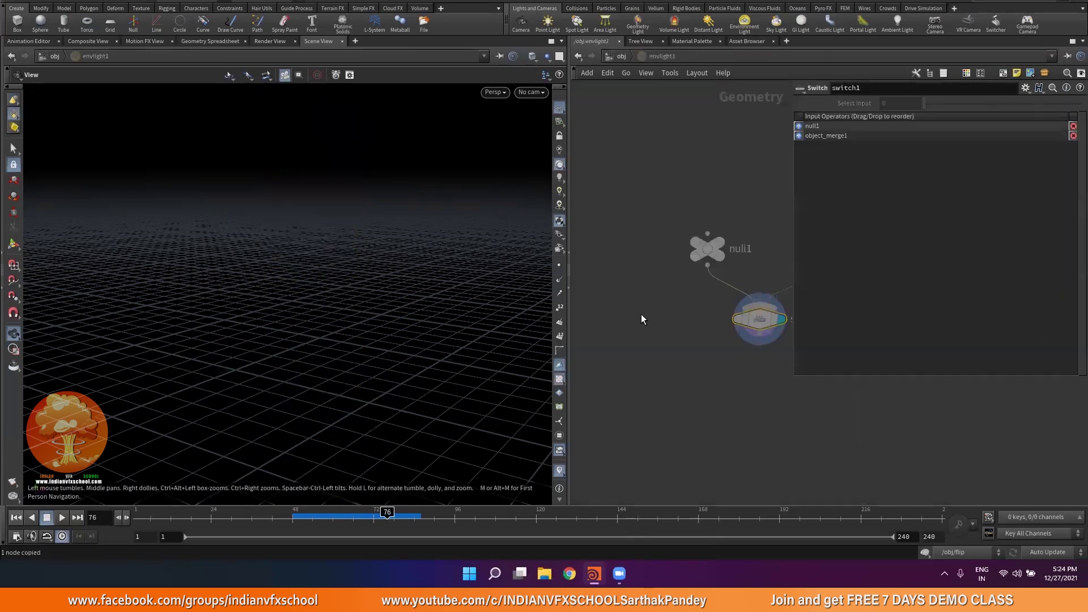
pyautogui.click(621, 56)
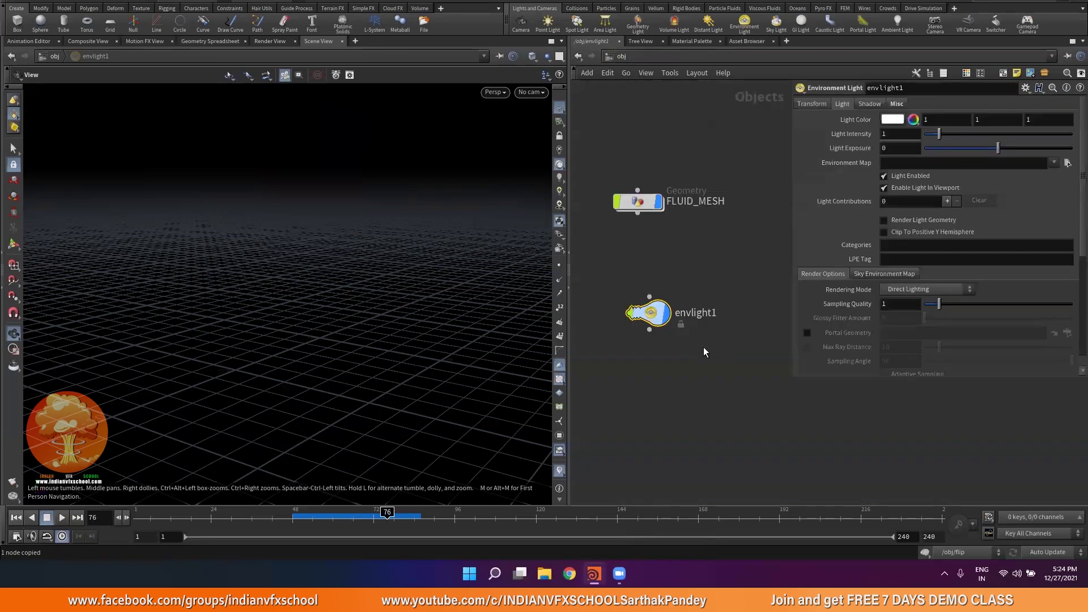
# Set the light's environment map to abandoned_tank_farm_05_8k.exr from the Desktop.
pyautogui.click(1068, 162)
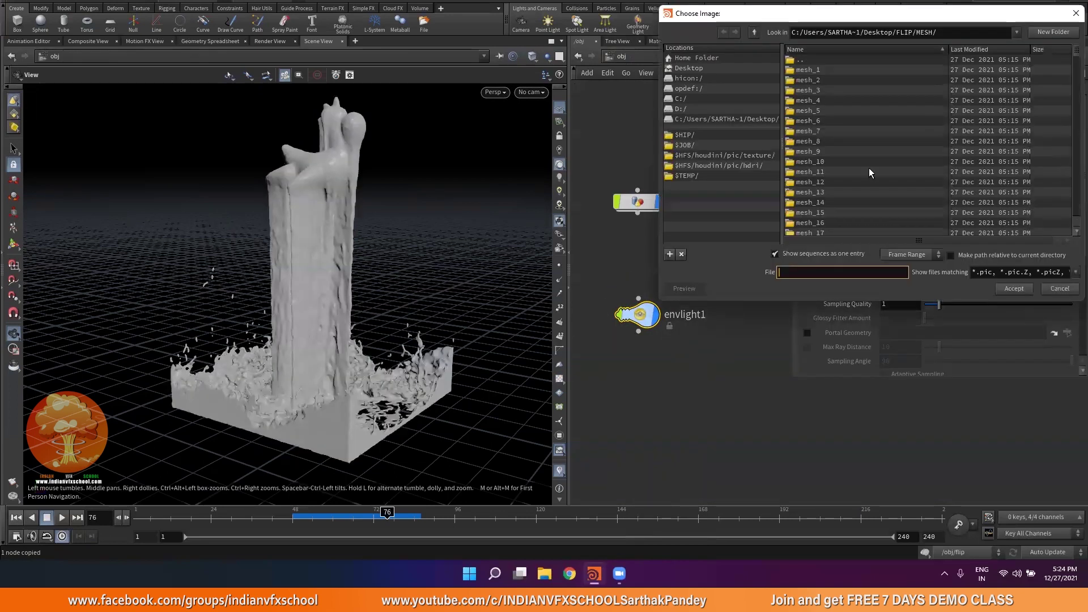
pyautogui.click(691, 70)
pyautogui.click(827, 192)
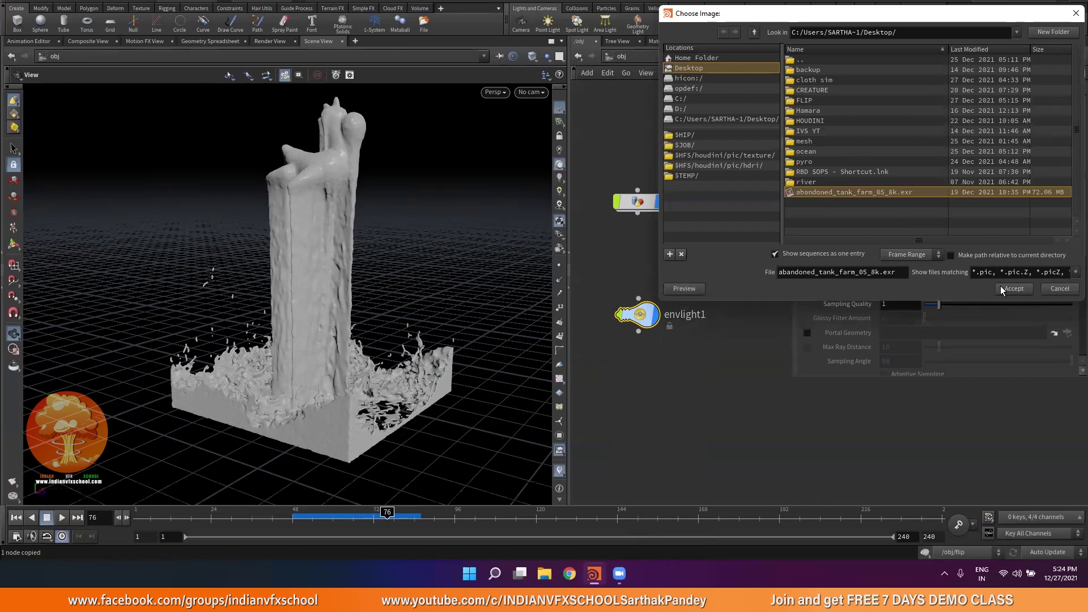
pyautogui.click(1001, 289)
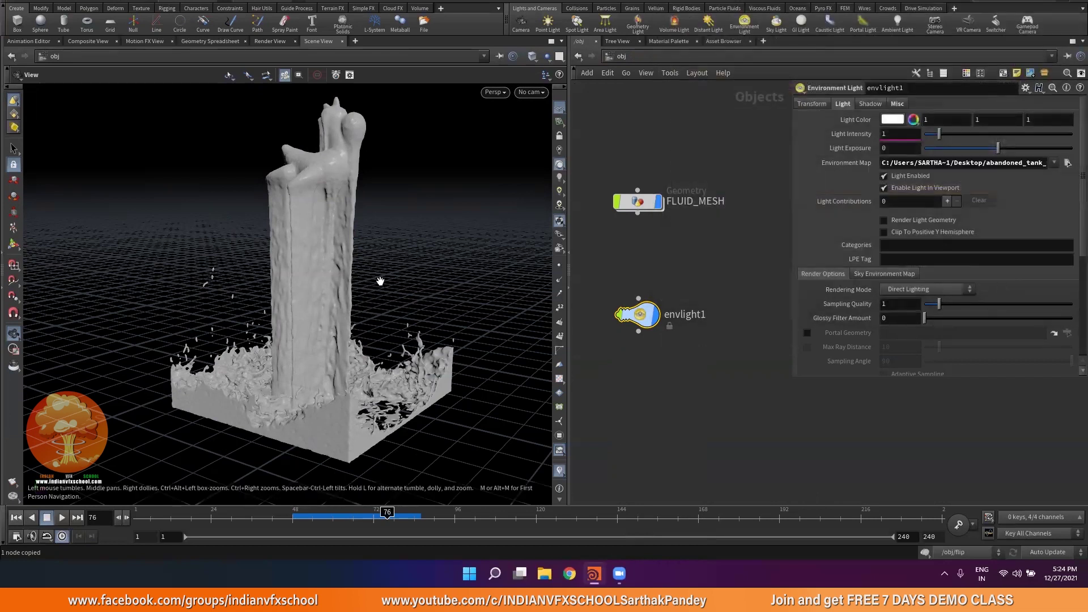
# Preview the fluid mesh under the environment map's lighting in the viewport, then restore the plain viewport lighting.
pyautogui.moveTo(374, 235); pyautogui.dragTo(421, 235)
pyautogui.click(559, 222)
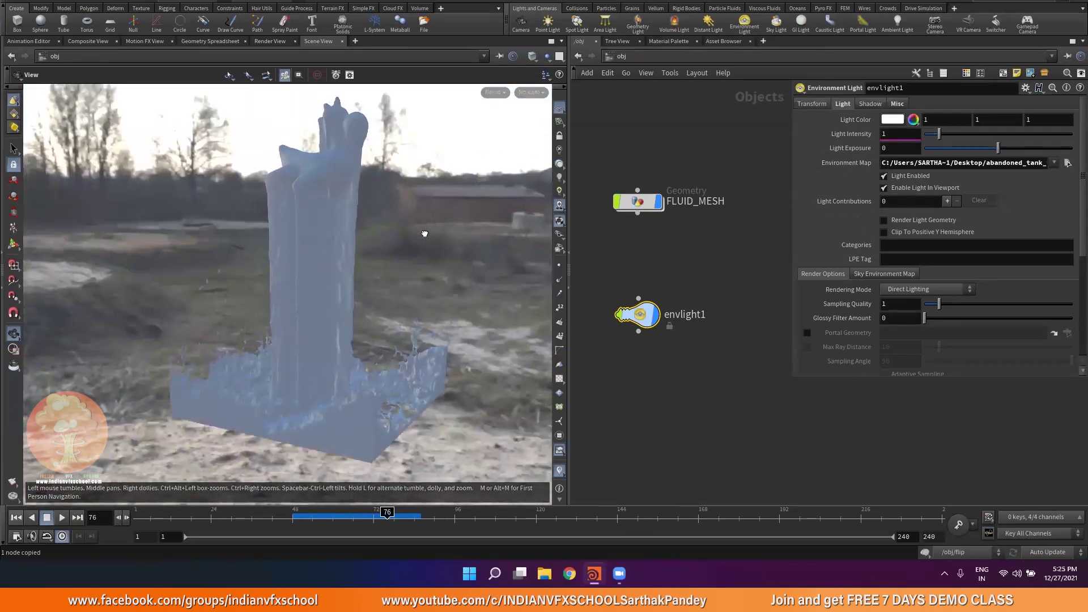
pyautogui.click(900, 189)
pyautogui.click(900, 189)
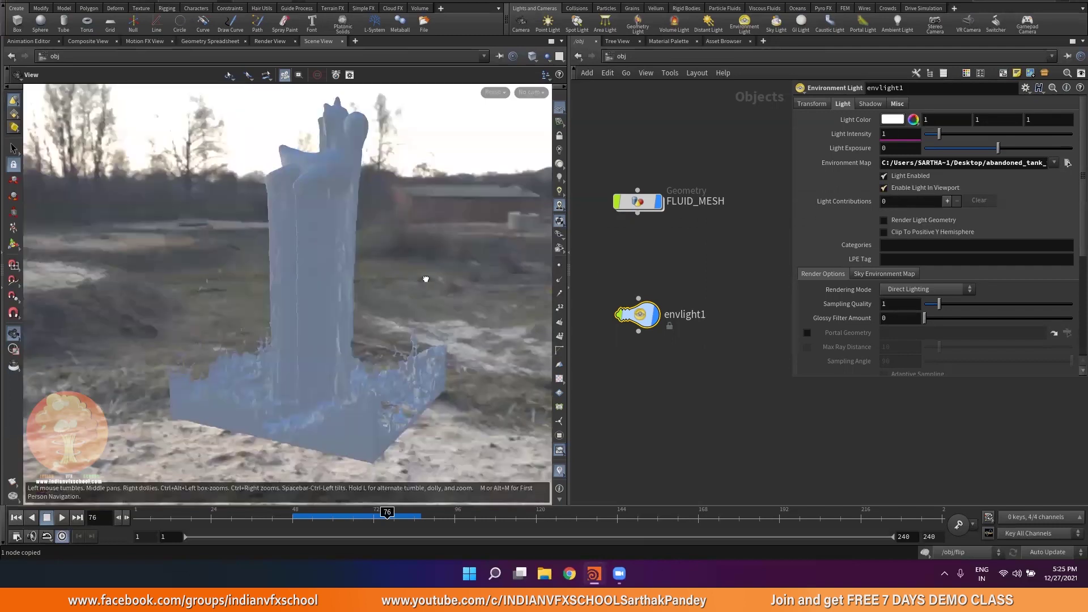
pyautogui.moveTo(408, 249); pyautogui.dragTo(338, 259)
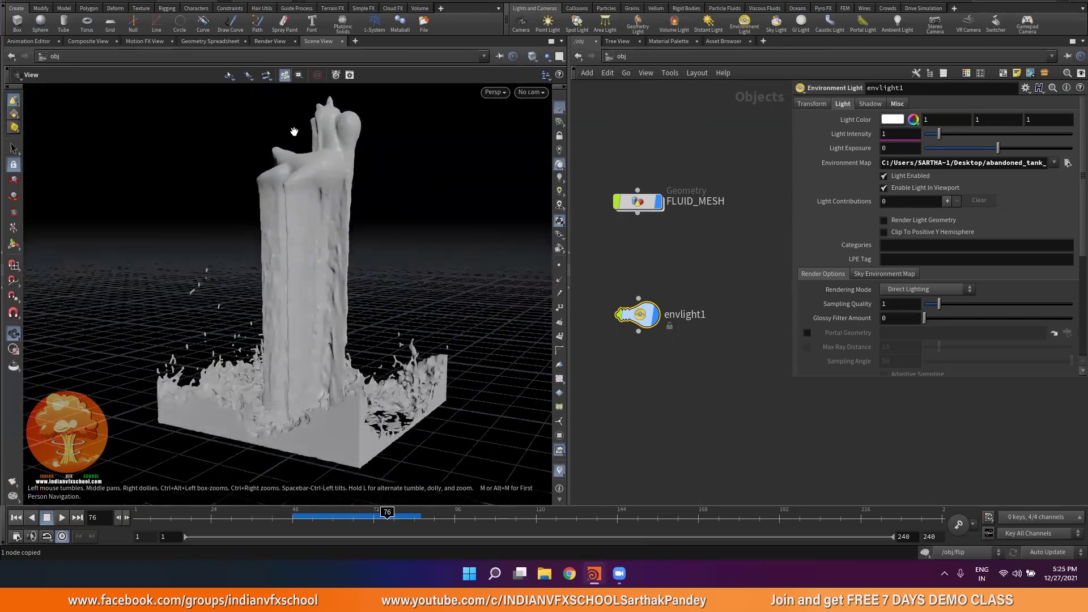
# Render the fluid mesh in the Render View with /out/mantra_ipr, using Scene View 1 as the camera.
pyautogui.click(270, 40)
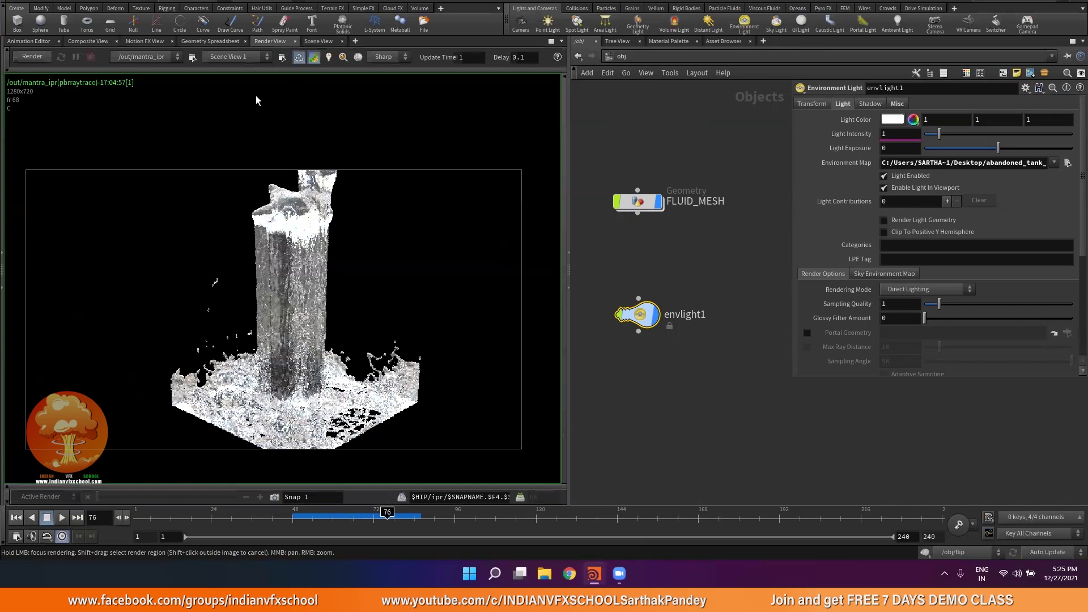
pyautogui.click(234, 58)
pyautogui.click(248, 58)
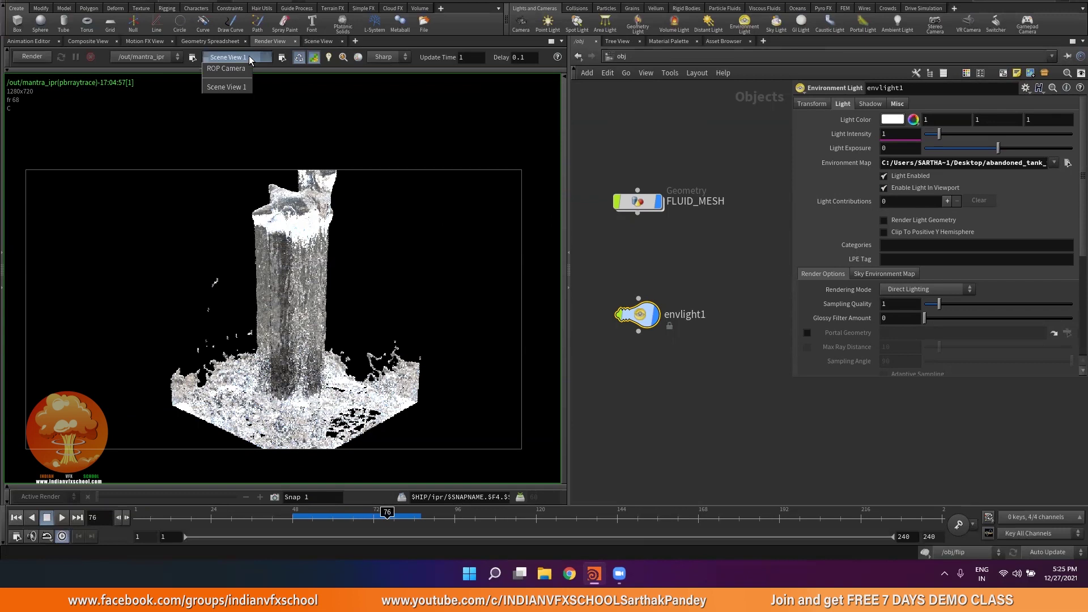
pyautogui.click(230, 85)
pyautogui.click(42, 57)
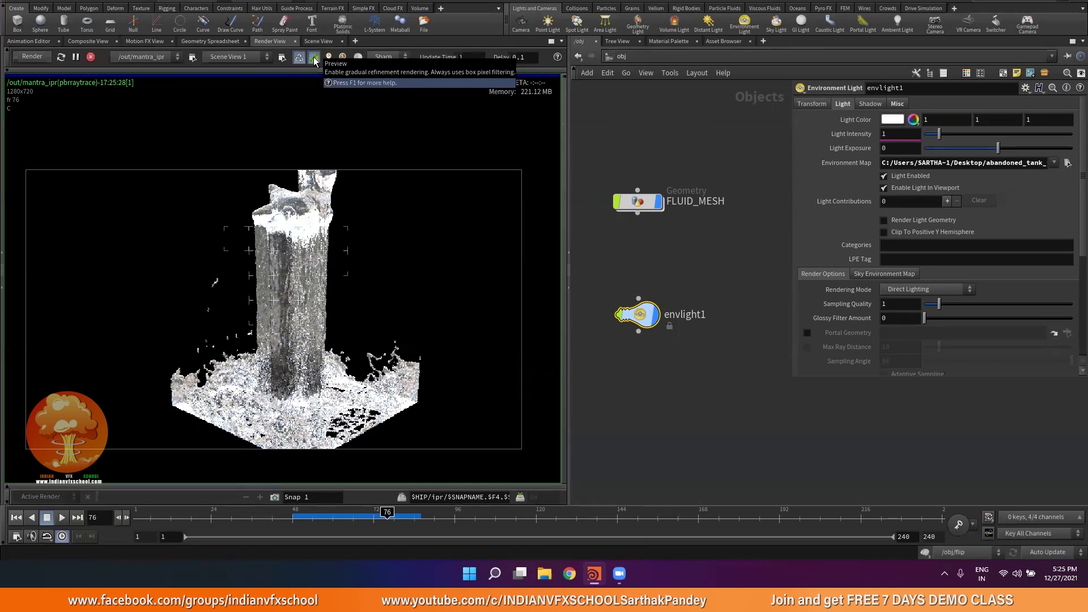
pyautogui.moveTo(277, 199); pyautogui.dragTo(287, 179, button='middle')
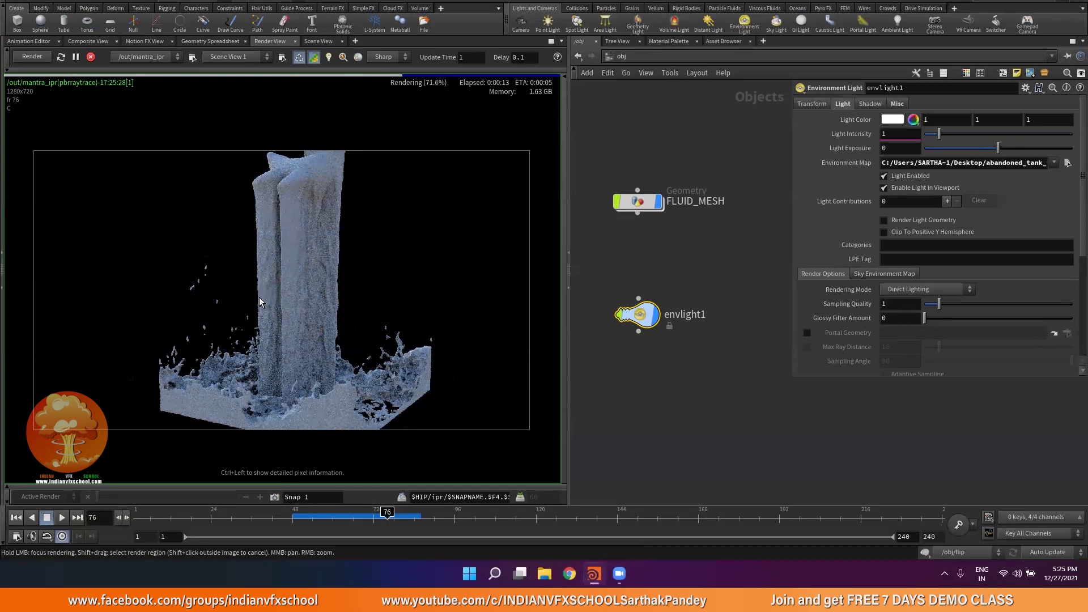
# Examine the rendered mesh up close, then re-render it with the progressive preview turned off.
pyautogui.moveTo(287, 324); pyautogui.dragTo(311, 338, button='right')
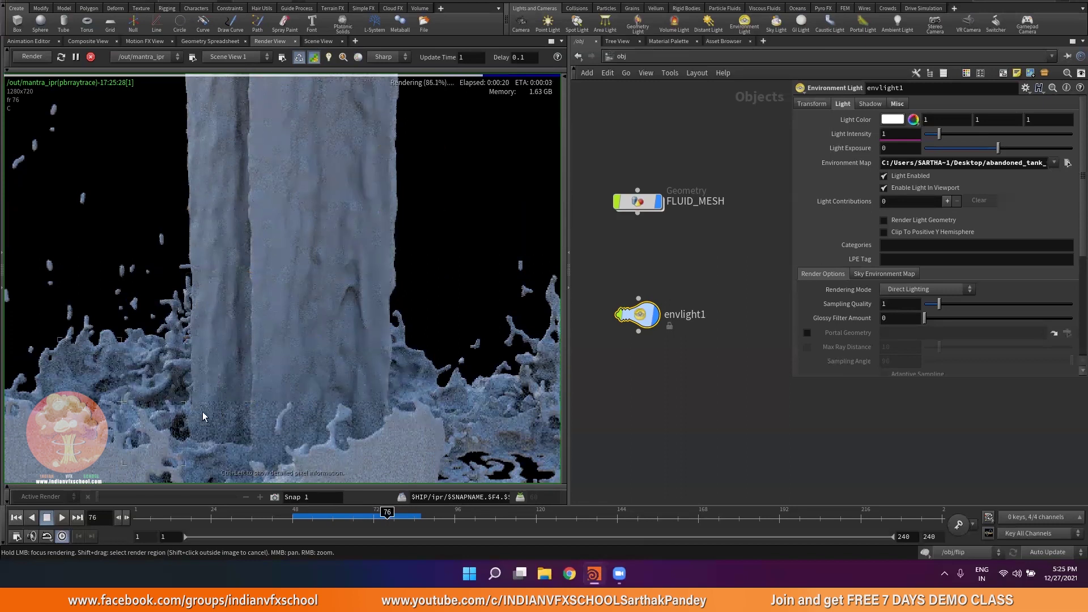
pyautogui.moveTo(247, 381); pyautogui.dragTo(295, 157, button='right')
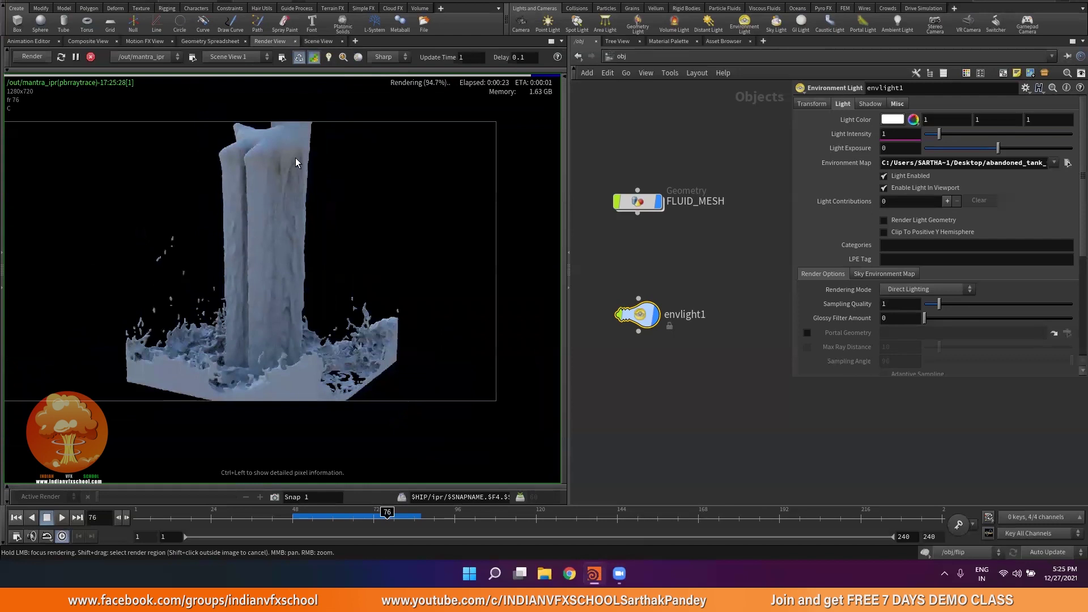
pyautogui.click(315, 56)
pyautogui.moveTo(278, 234); pyautogui.dragTo(307, 292, button='right')
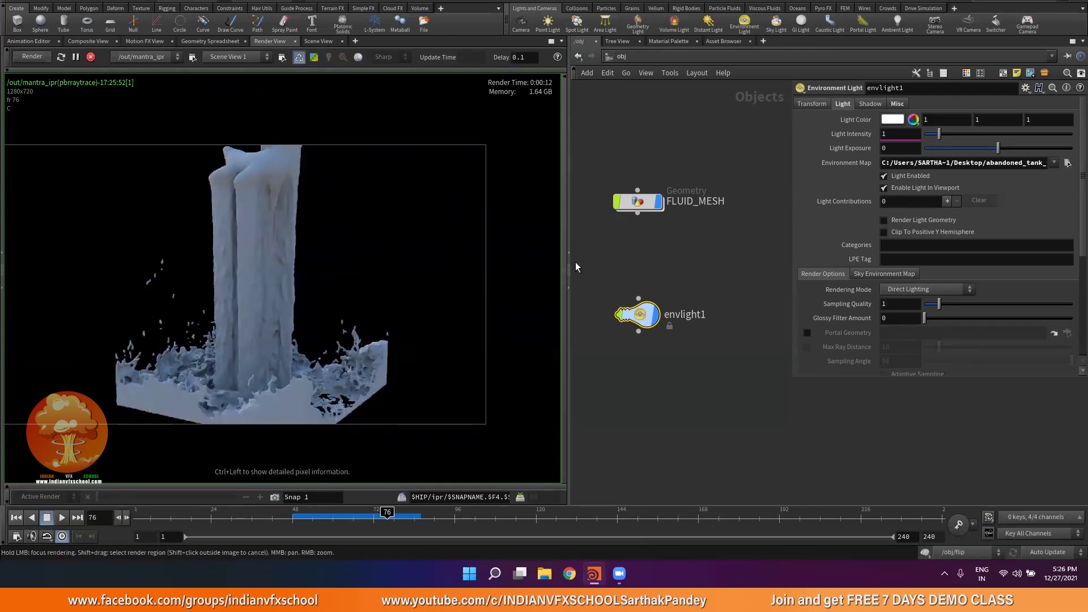
# Move the envlight1 node above FLUID_MESH in the object network.
pyautogui.scroll(-2, 627, 251)
pyautogui.scroll(-4, 627, 252)
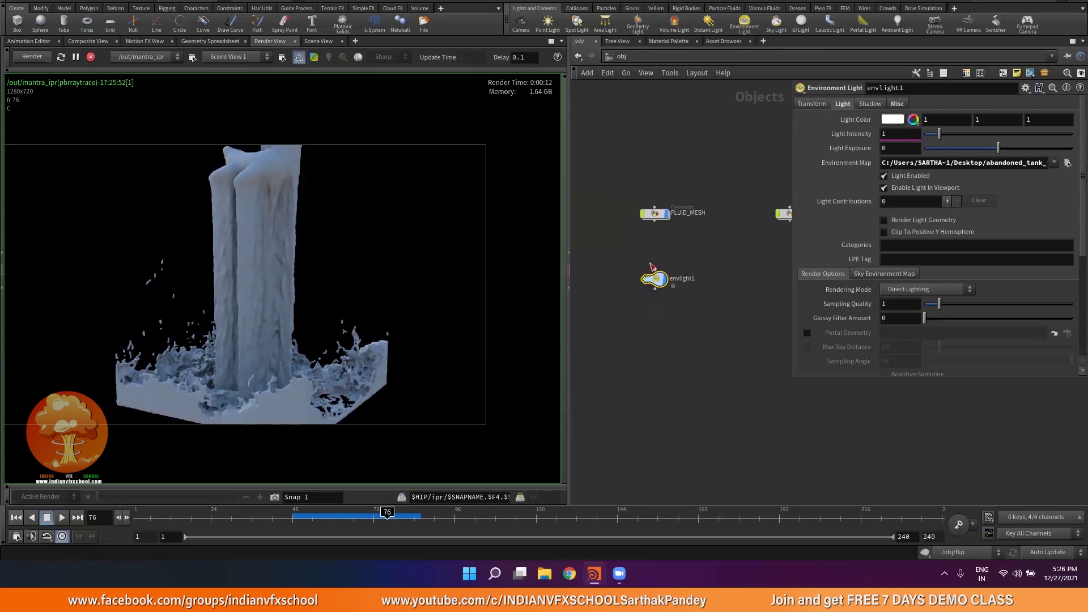
pyautogui.moveTo(663, 250); pyautogui.dragTo(656, 180)
pyautogui.scroll(3, 661, 249)
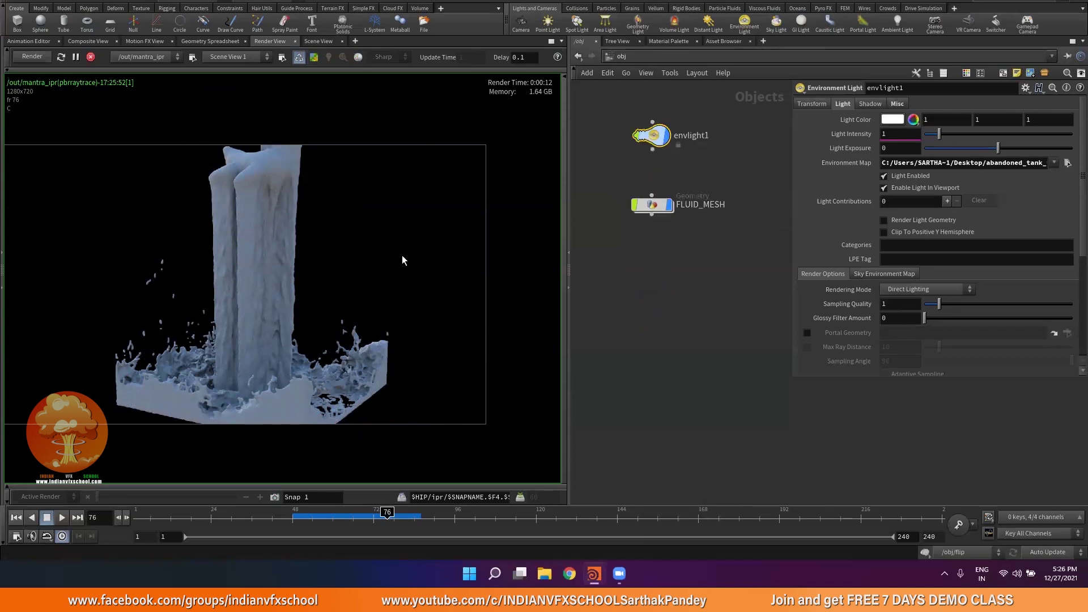
# Show the scene view and filter the material palette's galleries by BASIC.
pyautogui.click(319, 41)
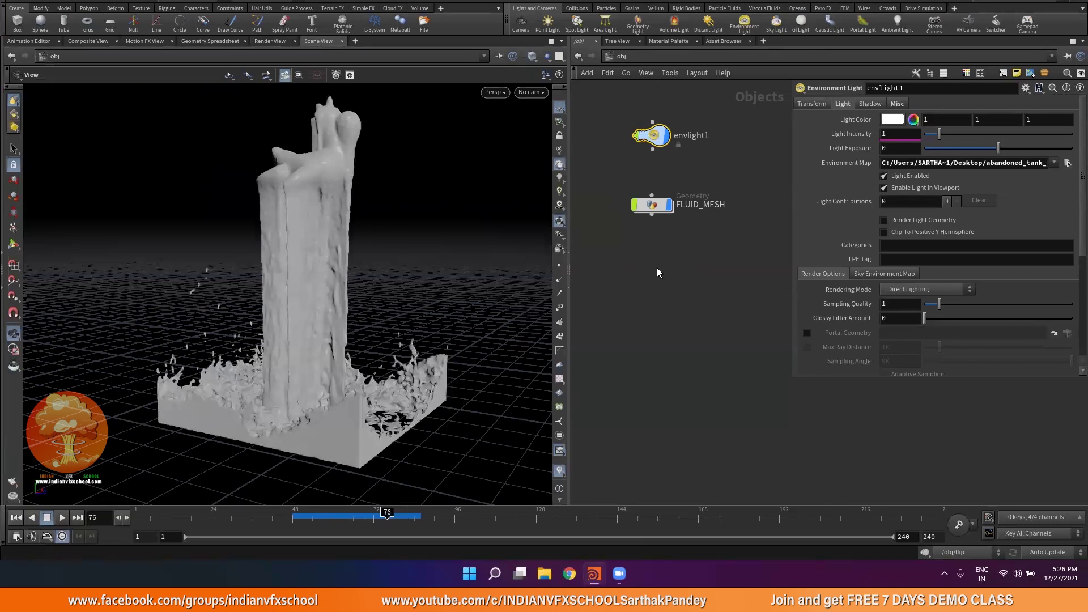
pyautogui.click(669, 40)
pyautogui.click(623, 497)
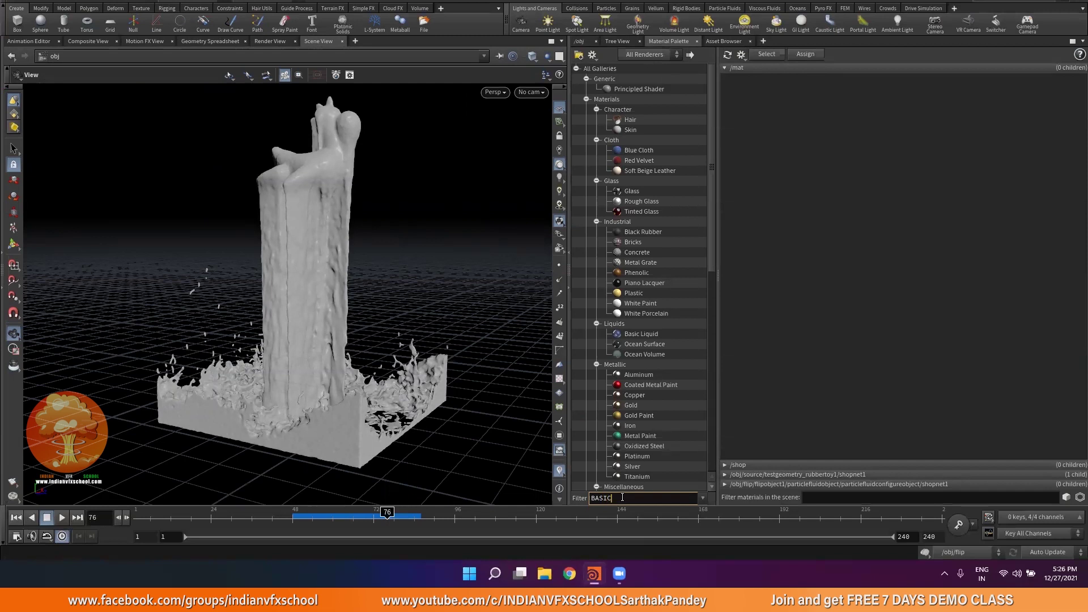
pyautogui.write('BASIC')
pyautogui.press('Return')
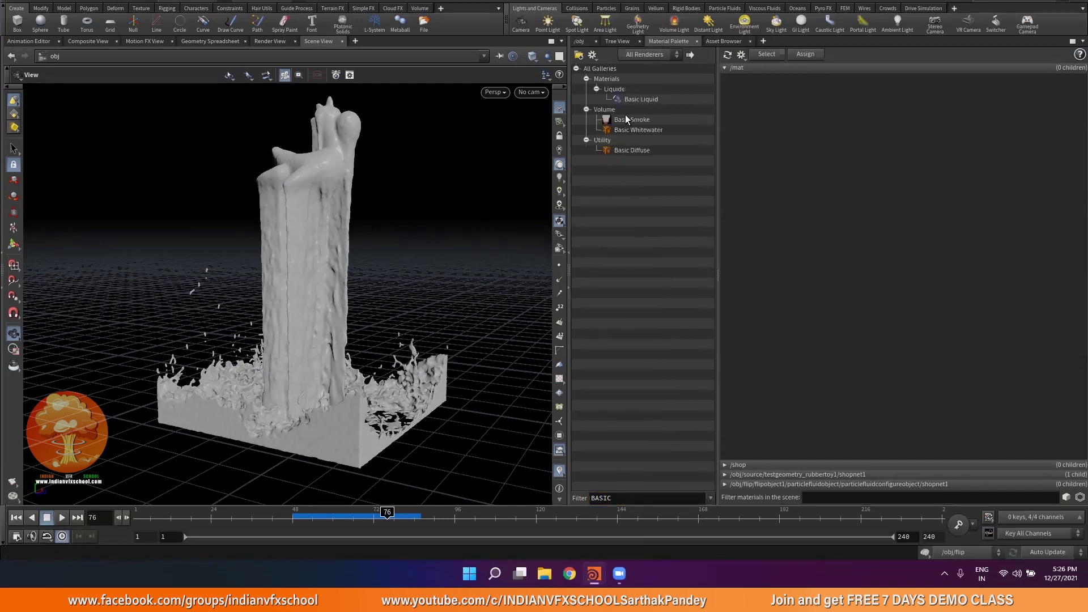
# Add the Basic Liquid material to /mat and open its basicliquid node in the network.
pyautogui.doubleClick(644, 100)
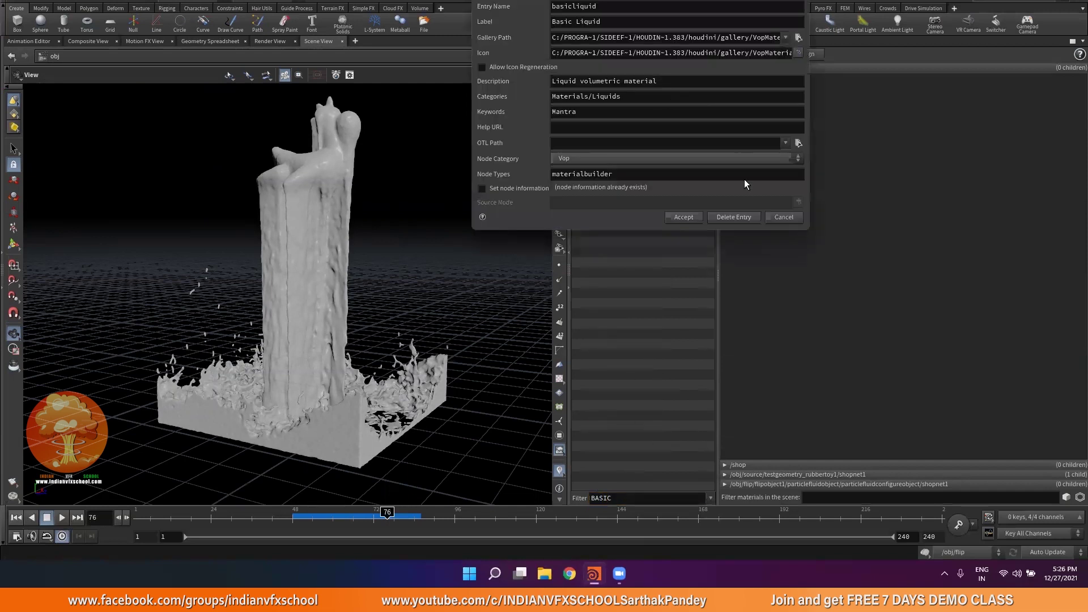
pyautogui.click(795, 220)
pyautogui.moveTo(735, 118); pyautogui.dragTo(784, 116)
pyautogui.doubleClick(744, 97)
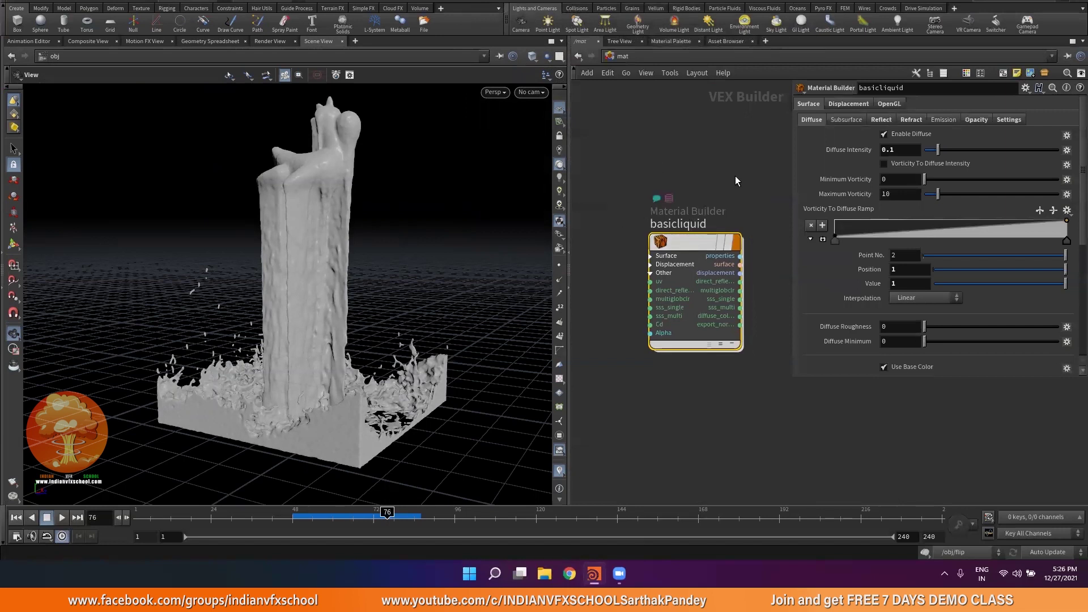
# Copy the basicliquid node and assign it as /mat/basicliquid in FLUID_MESH's render material at object level.
pyautogui.hotkey('ctrl', 'c')
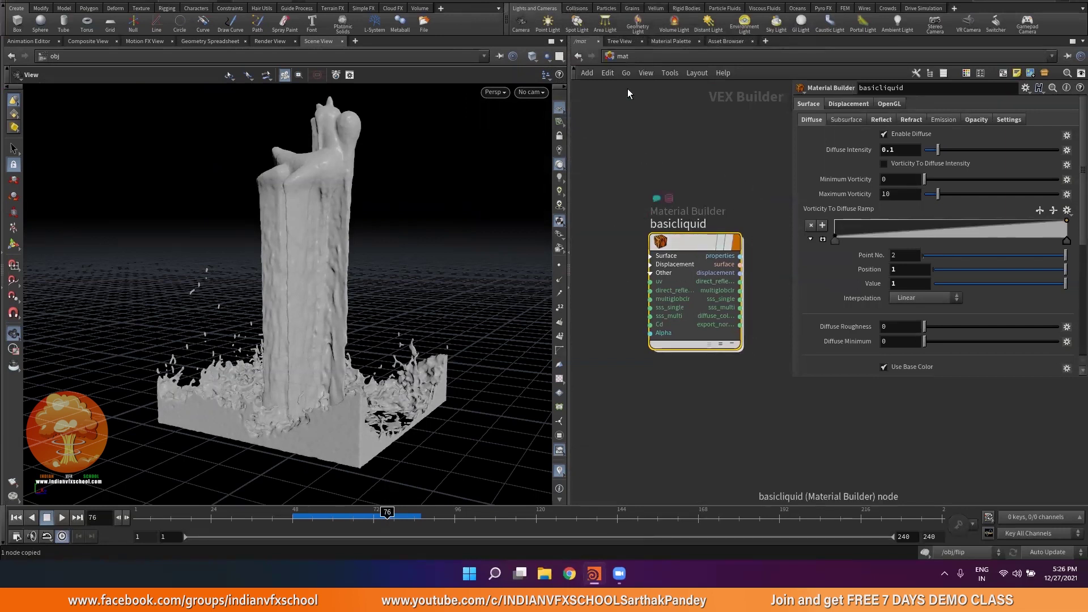
pyautogui.click(617, 54)
pyautogui.click(629, 111)
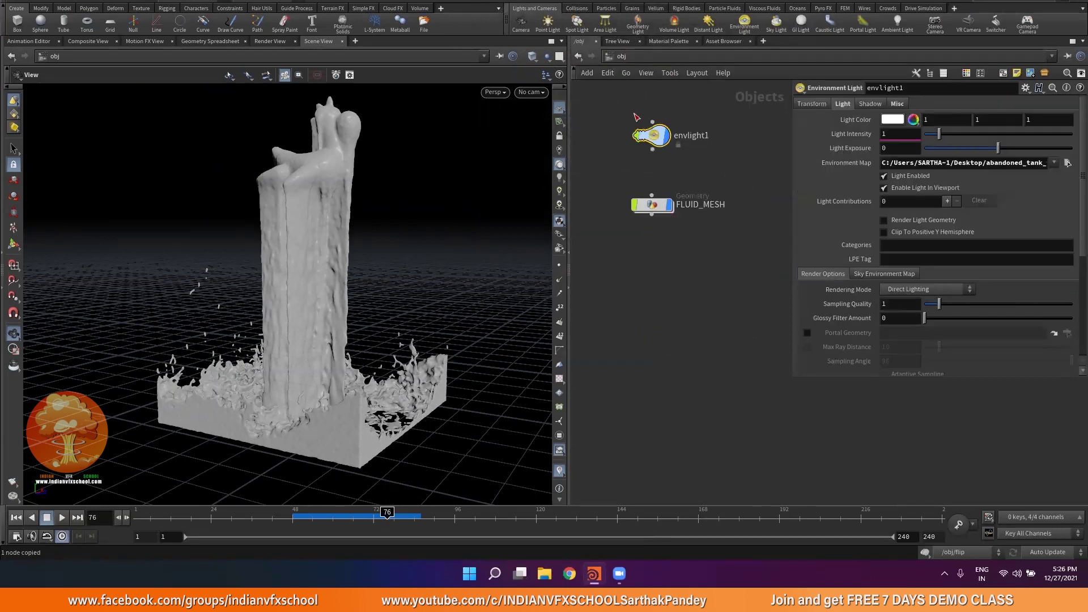
pyautogui.click(643, 228)
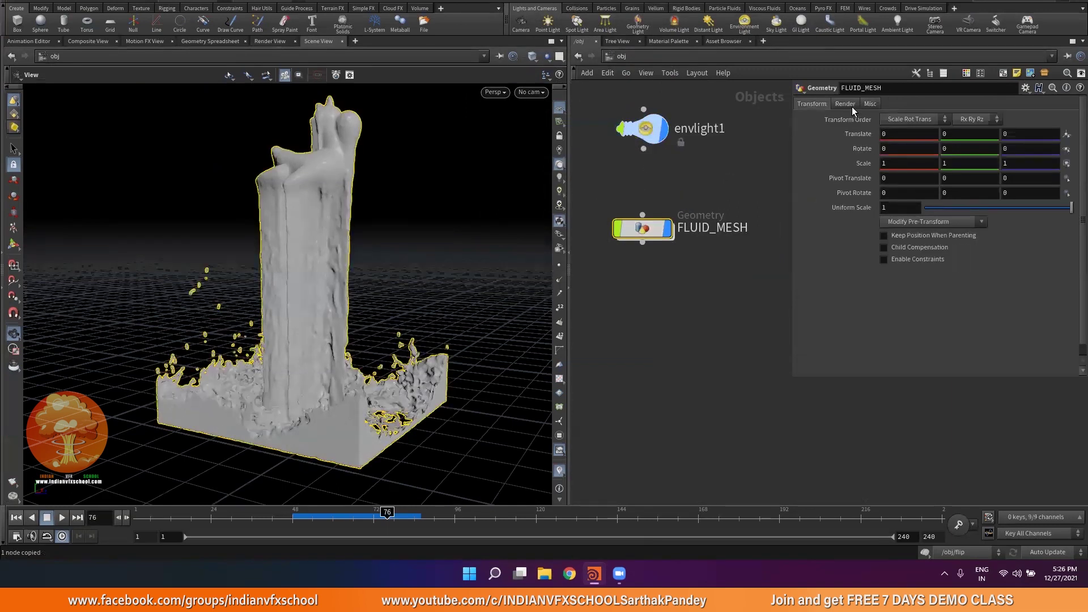
pyautogui.click(845, 104)
pyautogui.click(904, 120)
pyautogui.hotkey('ctrl', 'v')
pyautogui.press('Return')
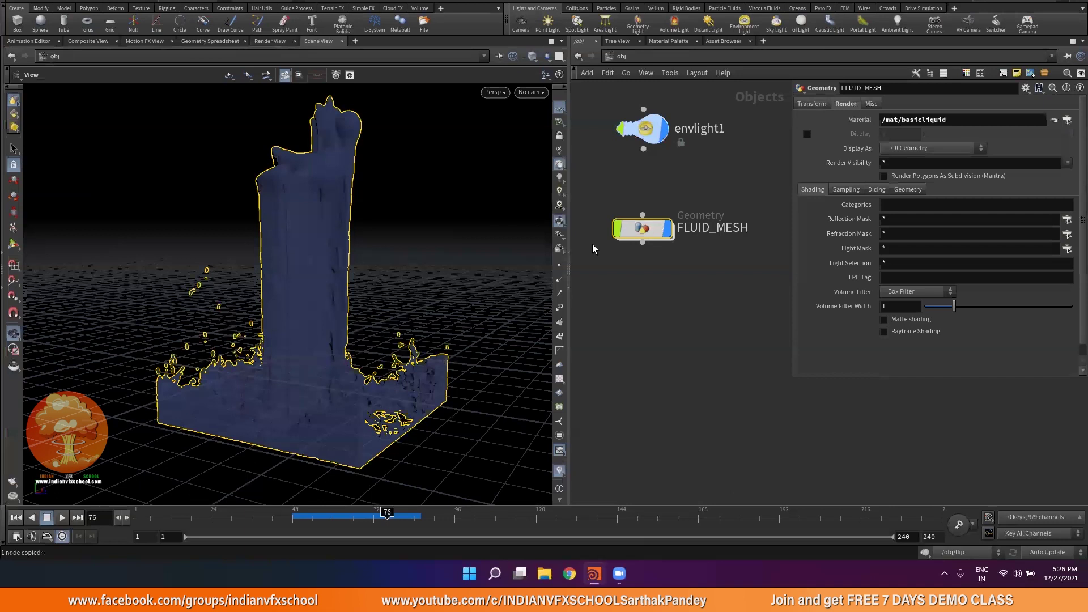
# Render the fluid mesh with its liquid material in the Render View, turning the progressive preview back on.
pyautogui.click(268, 40)
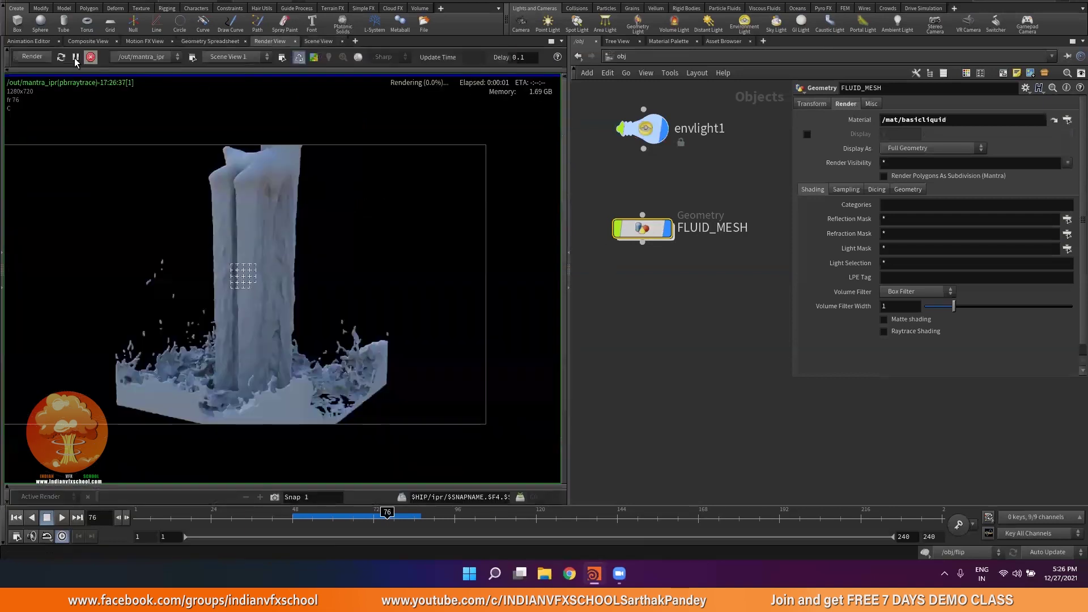
pyautogui.scroll(2, 229, 276)
pyautogui.scroll(-2, 229, 277)
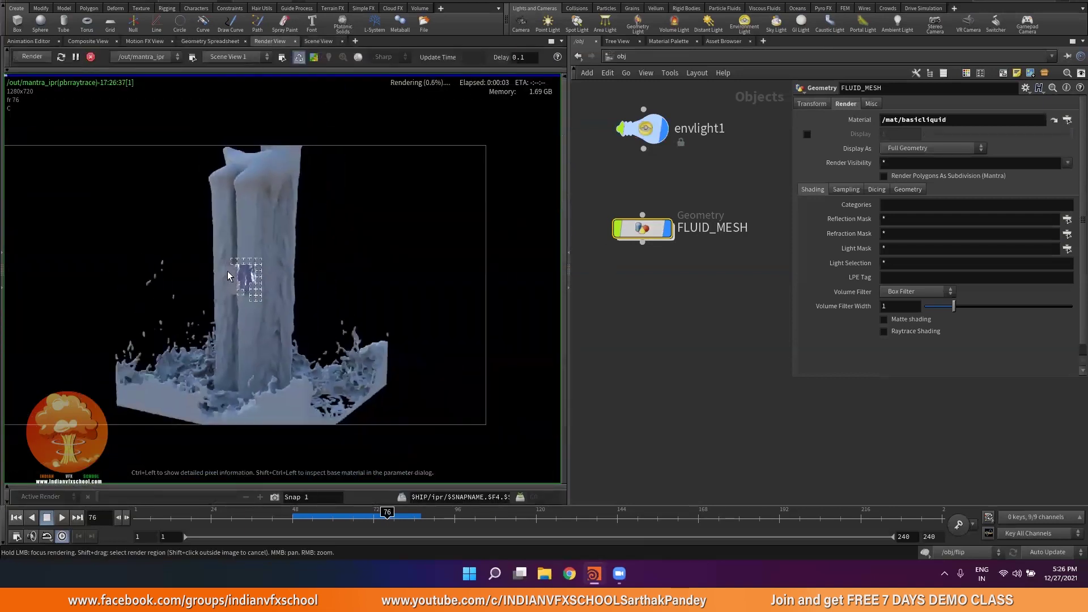
pyautogui.moveTo(206, 204)
pyautogui.mouseDown()
pyautogui.moveTo(233, 186)
pyautogui.moveTo(257, 204)
pyautogui.moveTo(266, 249)
pyautogui.mouseUp()
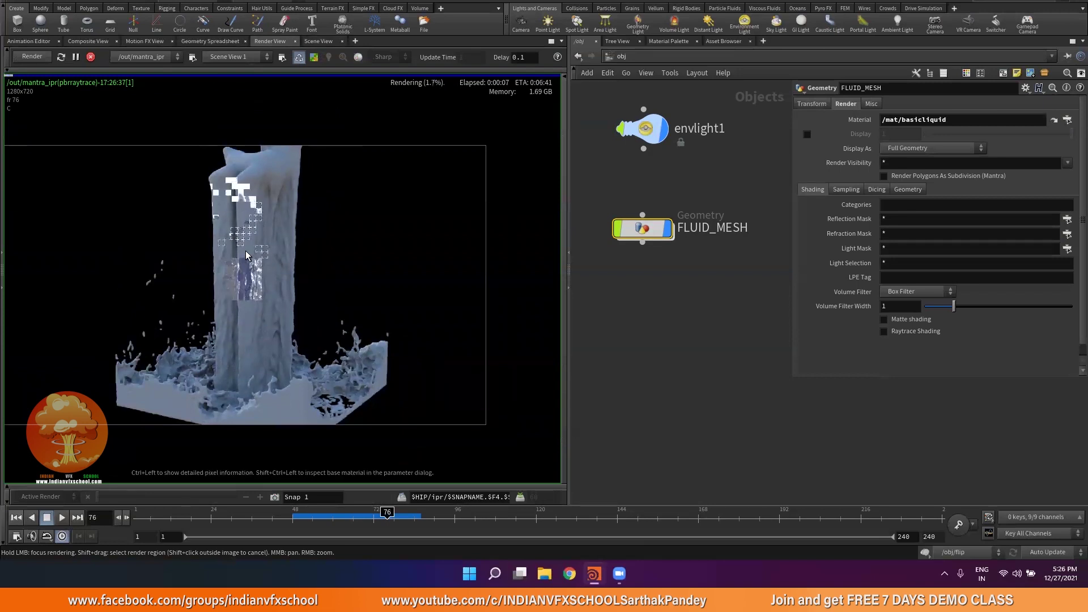
pyautogui.click(312, 58)
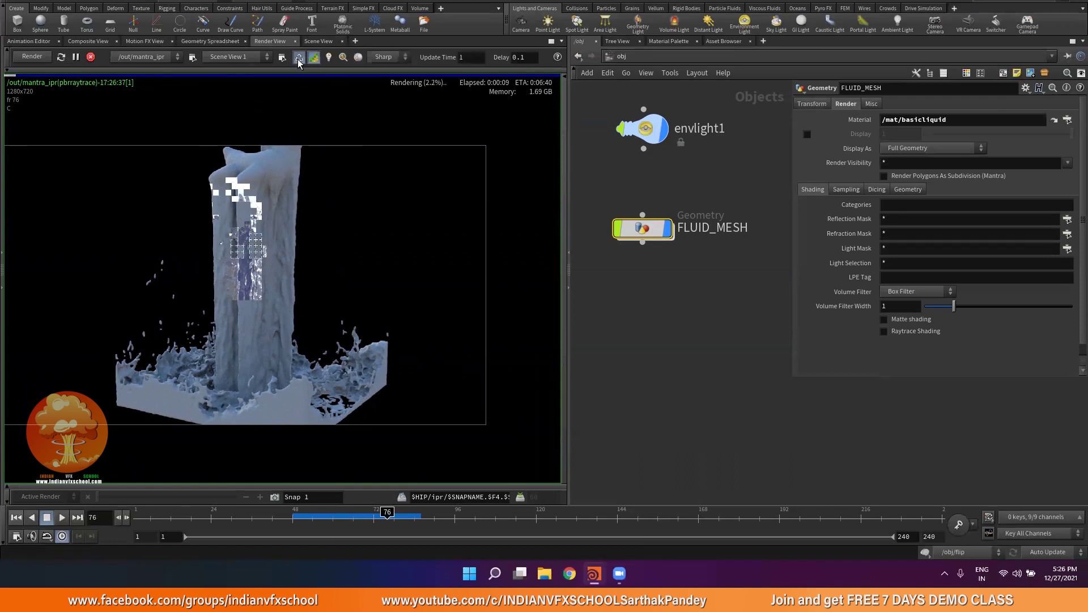
pyautogui.click(299, 58)
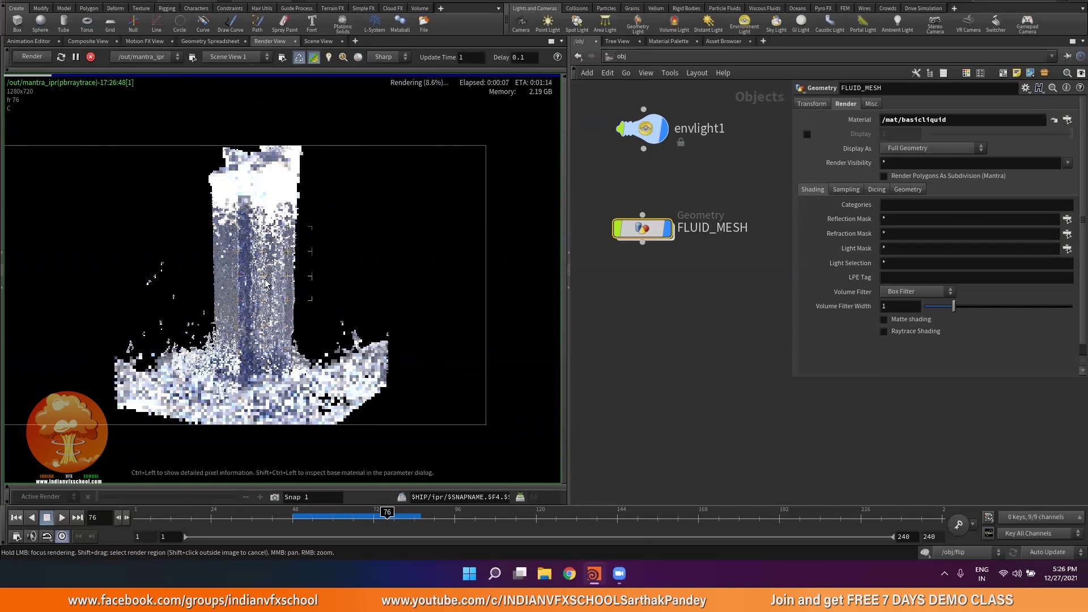
# Return to the mat network and disable diffuse on the basicliquid material.
pyautogui.click(617, 56)
pyautogui.click(638, 96)
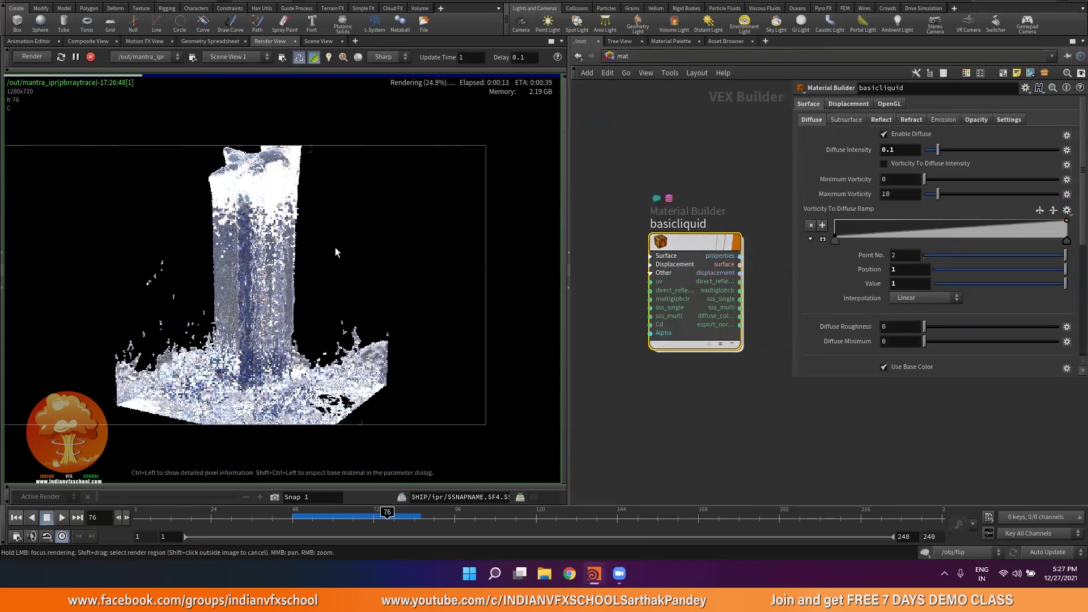
pyautogui.click(892, 137)
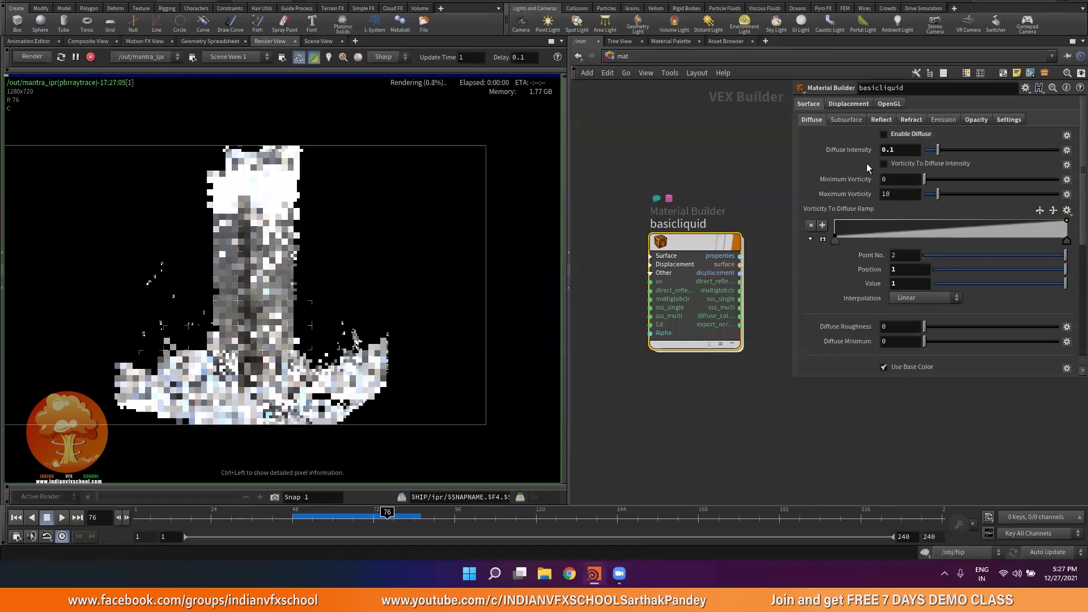
pyautogui.scroll(2, 260, 282)
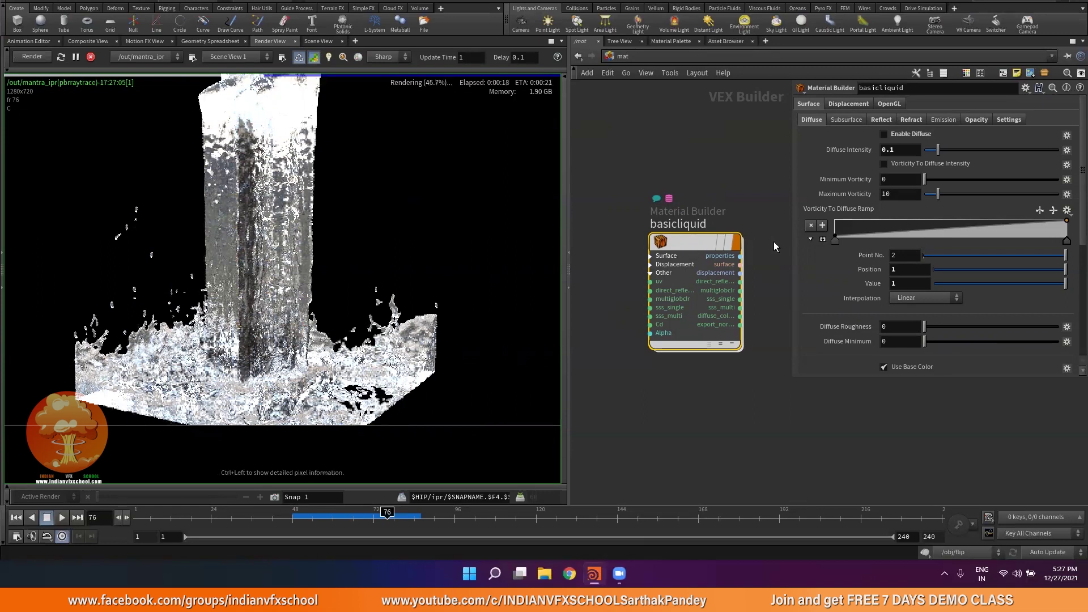
# Set the basicliquid material's refraction color to pure cyan (0, 1, 1).
pyautogui.click(912, 119)
pyautogui.scroll(-5, 885, 238)
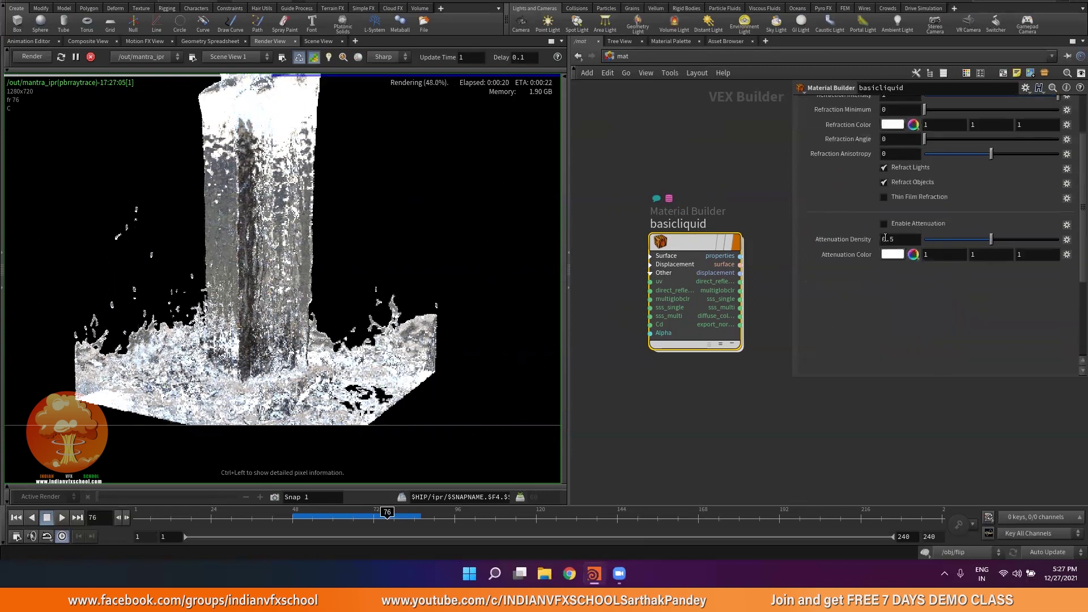
pyautogui.scroll(3, 911, 180)
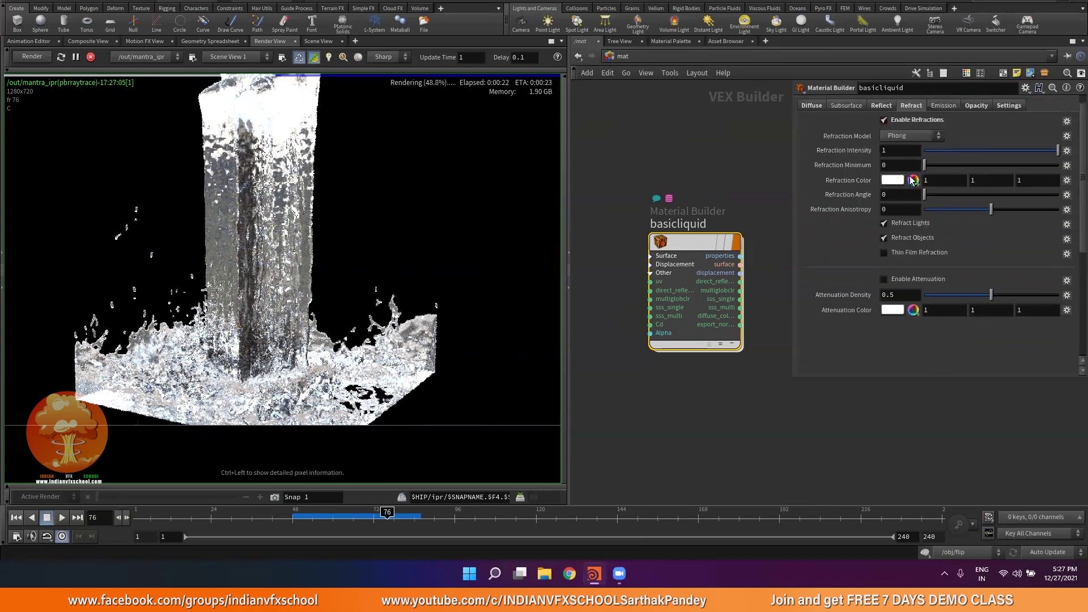
pyautogui.click(902, 179)
pyautogui.click(961, 43)
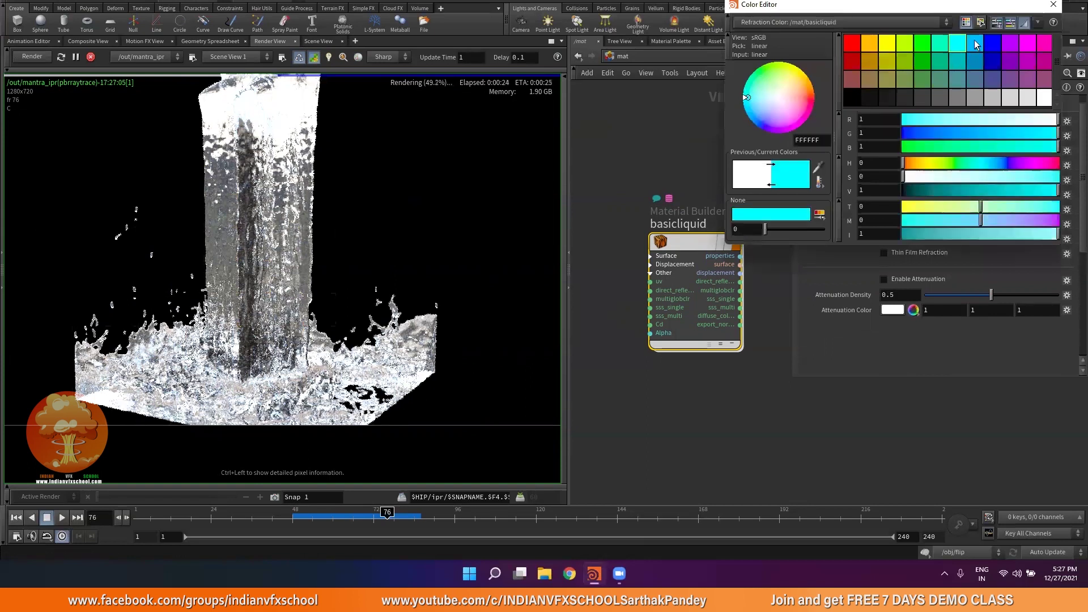
pyautogui.click(1053, 6)
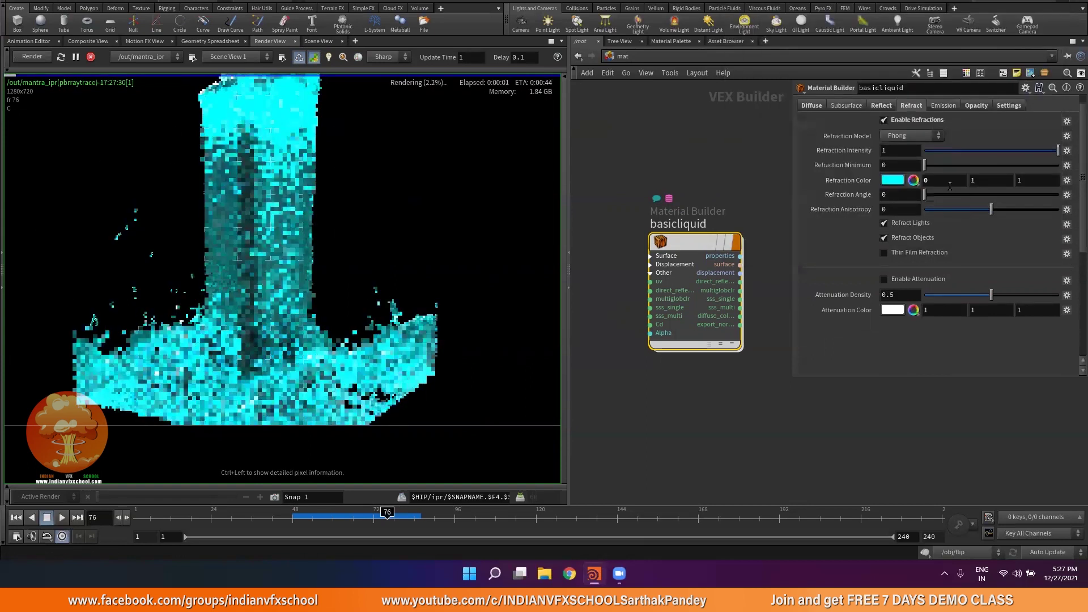
# Change the refraction color to a desaturated light blue (0.445, 0.7225, 1).
pyautogui.middleClick(986, 182)
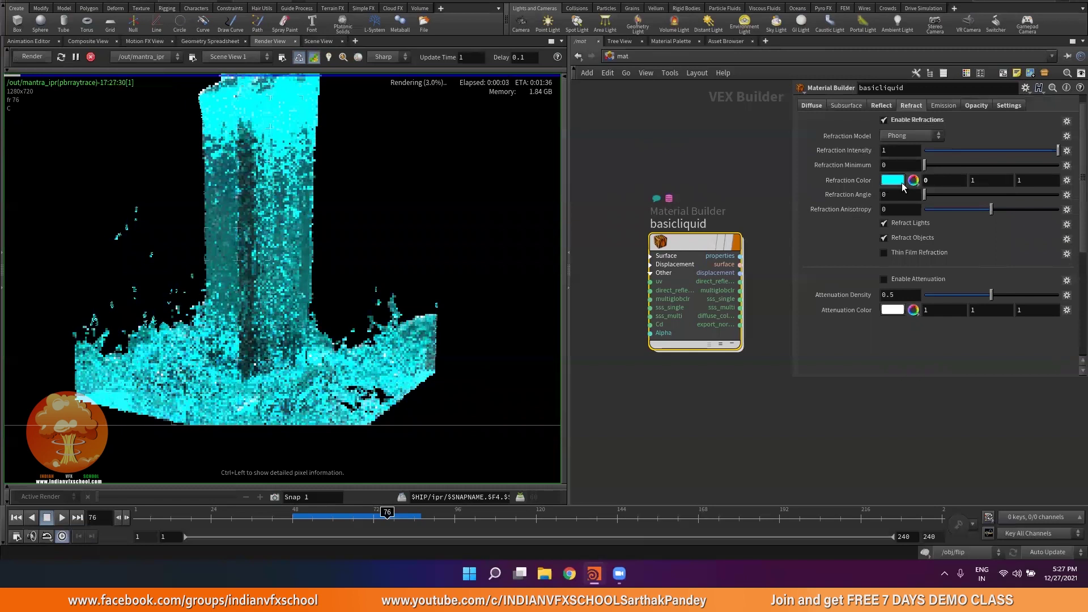
pyautogui.click(900, 181)
pyautogui.moveTo(1001, 175); pyautogui.dragTo(981, 179)
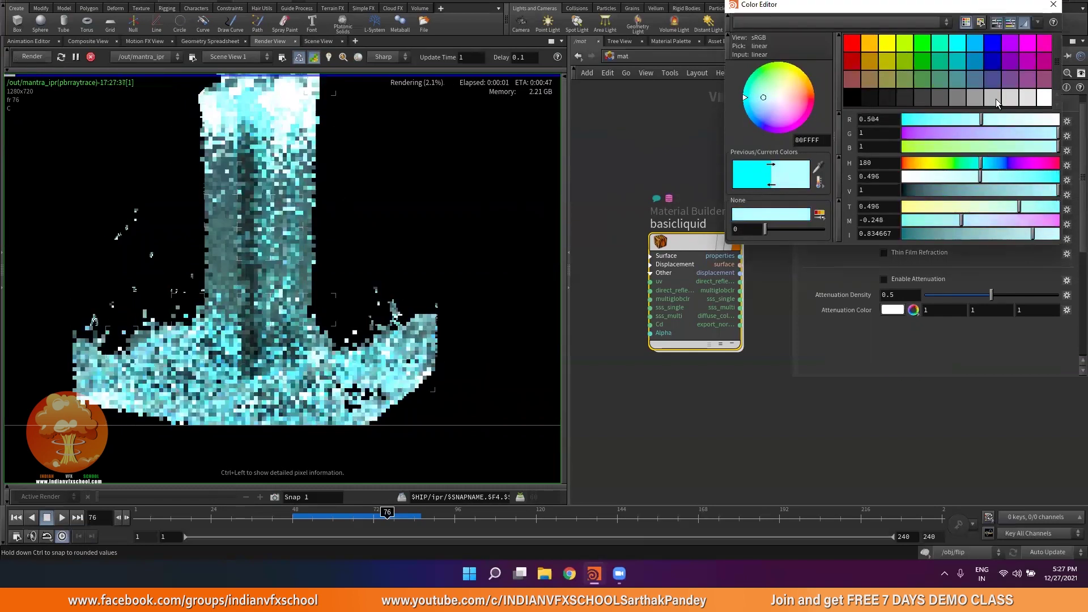
pyautogui.click(975, 43)
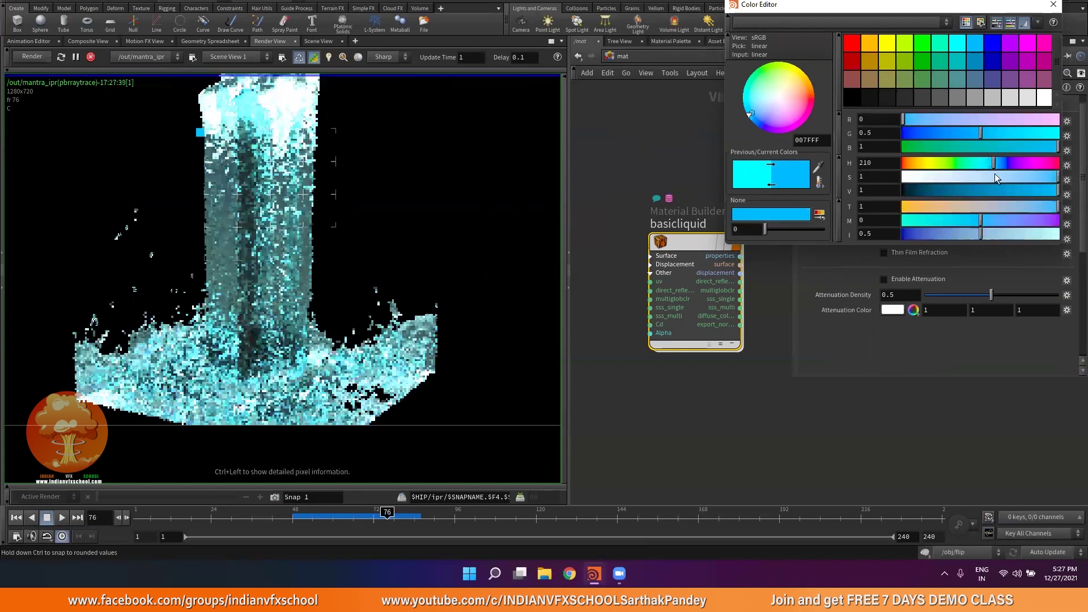
pyautogui.click(989, 178)
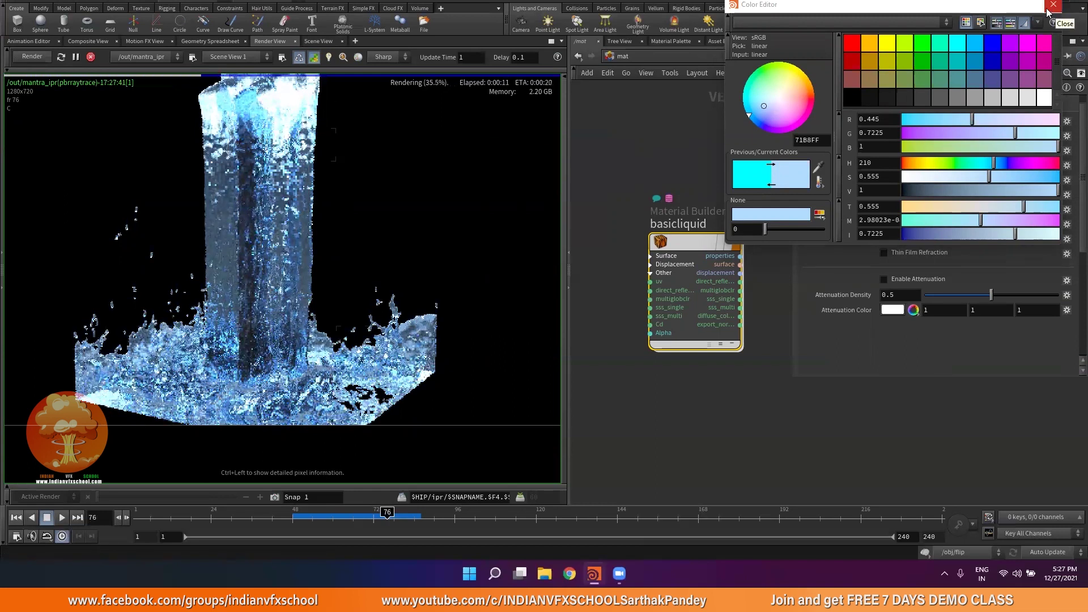
pyautogui.press('Escape')
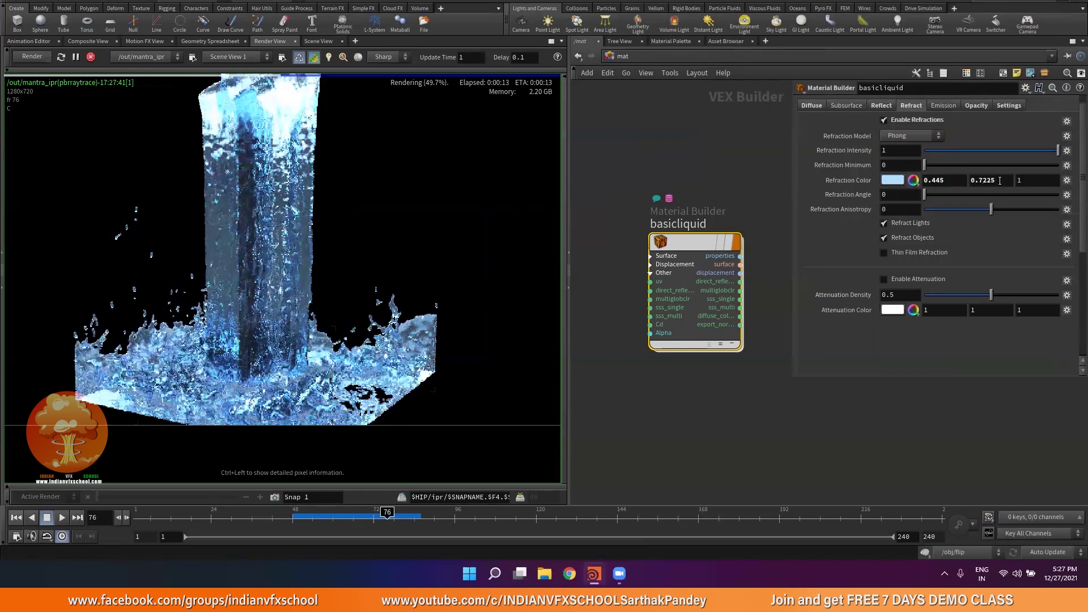
# Set the refraction color back to white with red and green at 1.
pyautogui.write('1')
pyautogui.press('Tab')
pyautogui.write('1')
pyautogui.press('Return')
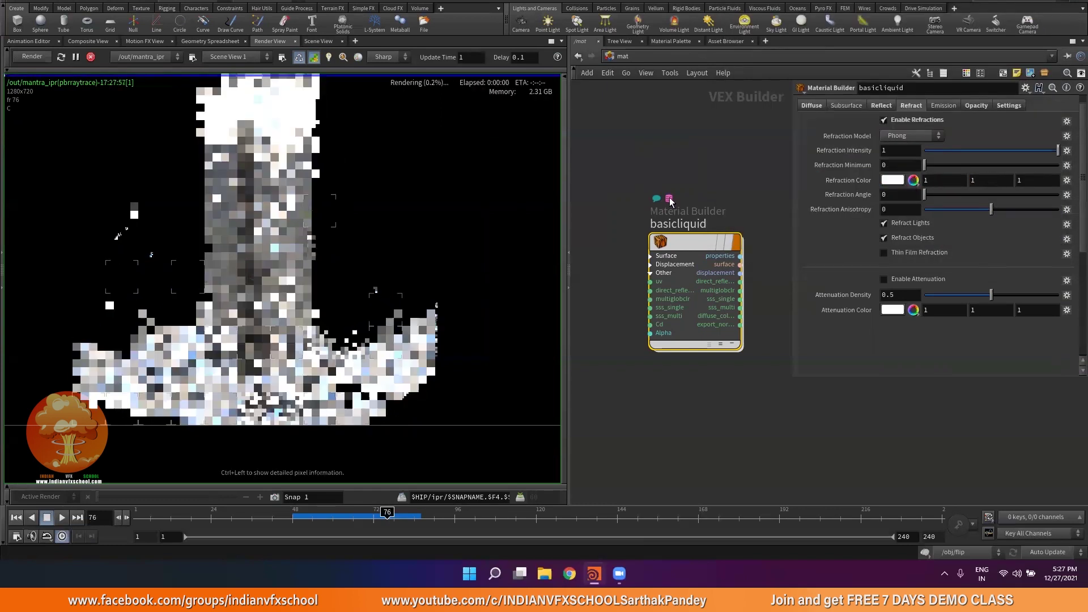
# Show the scene view and return to the object network with FLUID_MESH's render parameters.
pyautogui.click(657, 55)
pyautogui.click(620, 59)
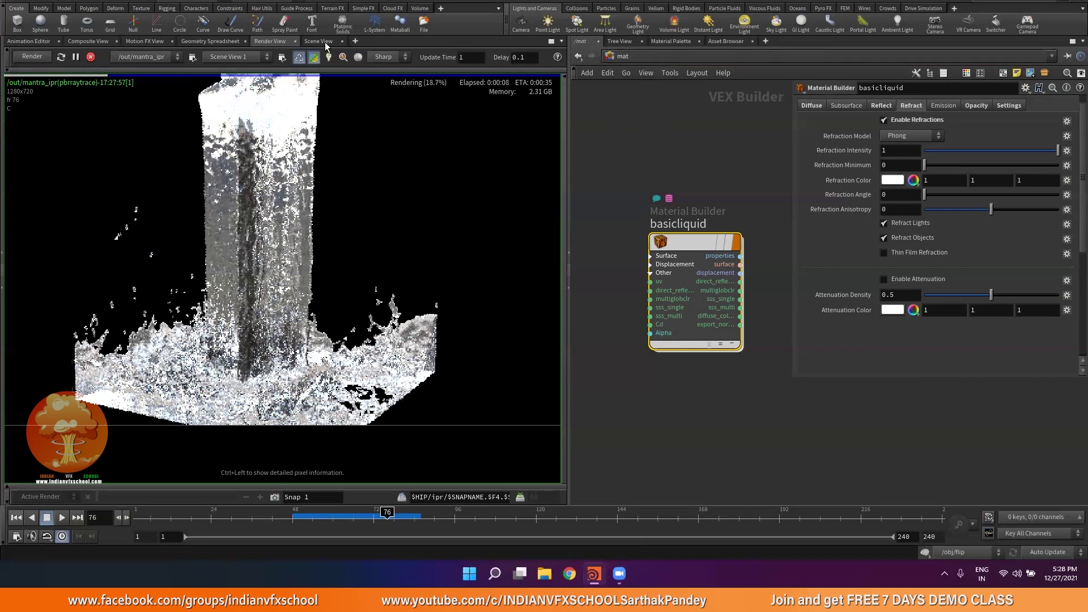
pyautogui.click(622, 59)
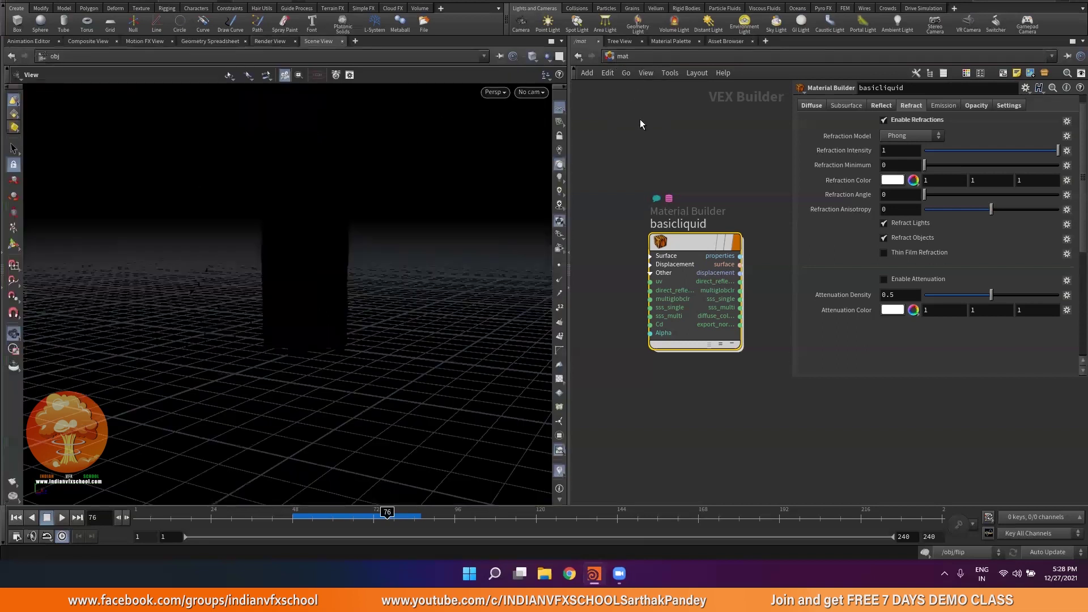
pyautogui.click(639, 119)
pyautogui.click(635, 111)
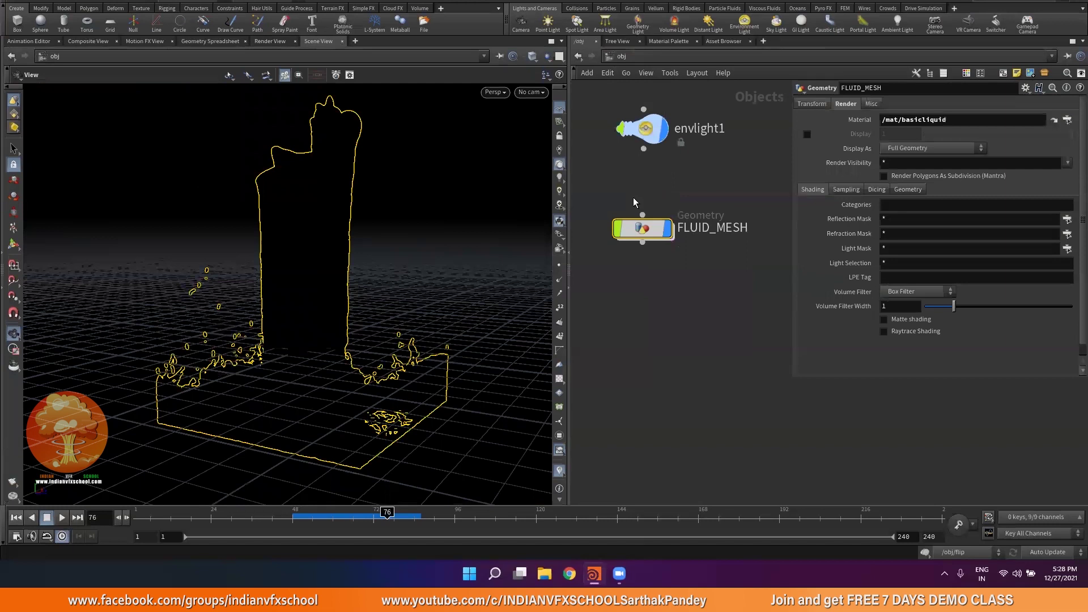
# Duplicate the FLUID_MESH object, name the copy FLUID_VOL and turn off the display of FLUID_MESH.
pyautogui.press('Tab')
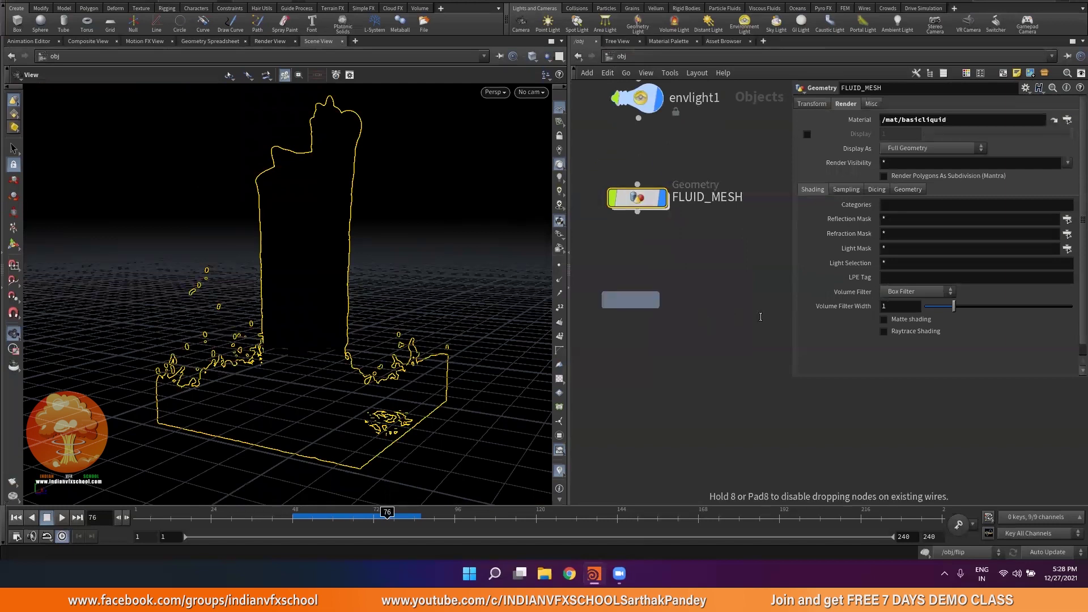
pyautogui.click(737, 314)
pyautogui.doubleClick(711, 306)
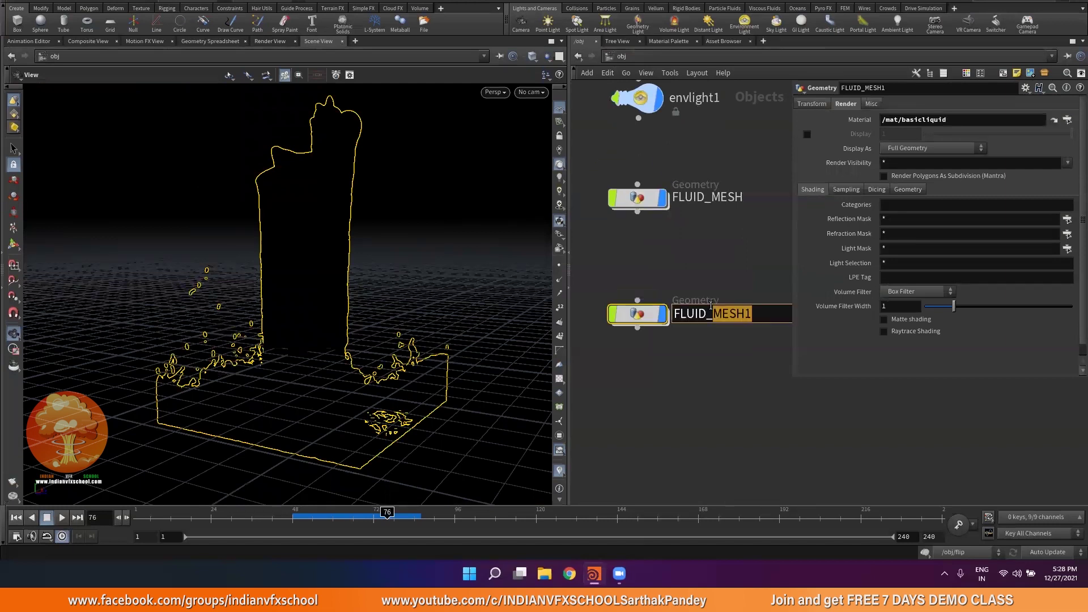
pyautogui.write('VO')
pyautogui.write('L')
pyautogui.press('Return')
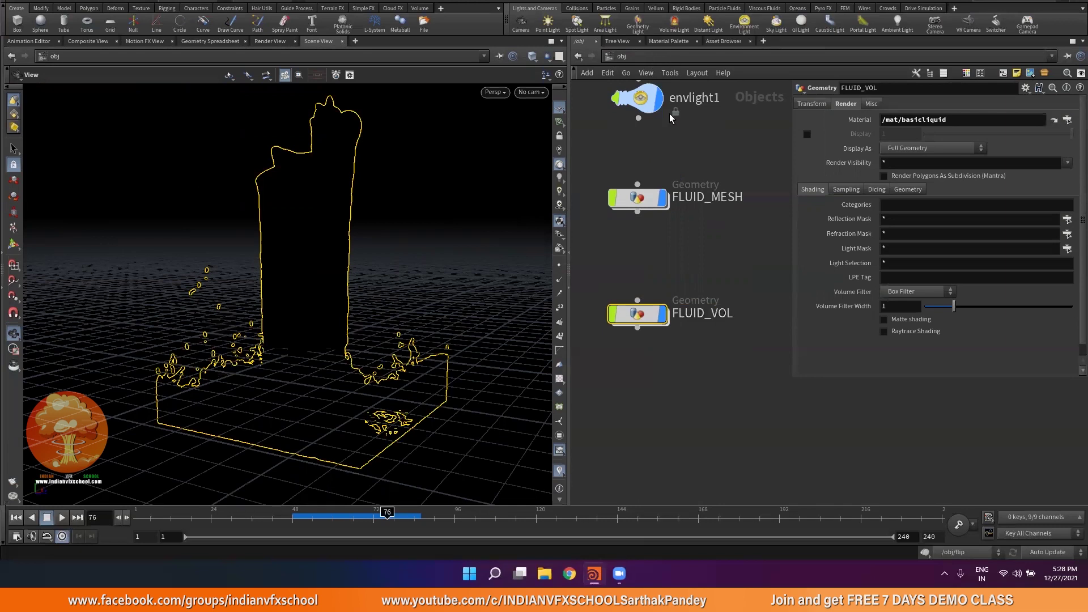
pyautogui.click(659, 201)
# Find the Uniform Volume material in the gallery and add it to the /mat network.
pyautogui.click(664, 41)
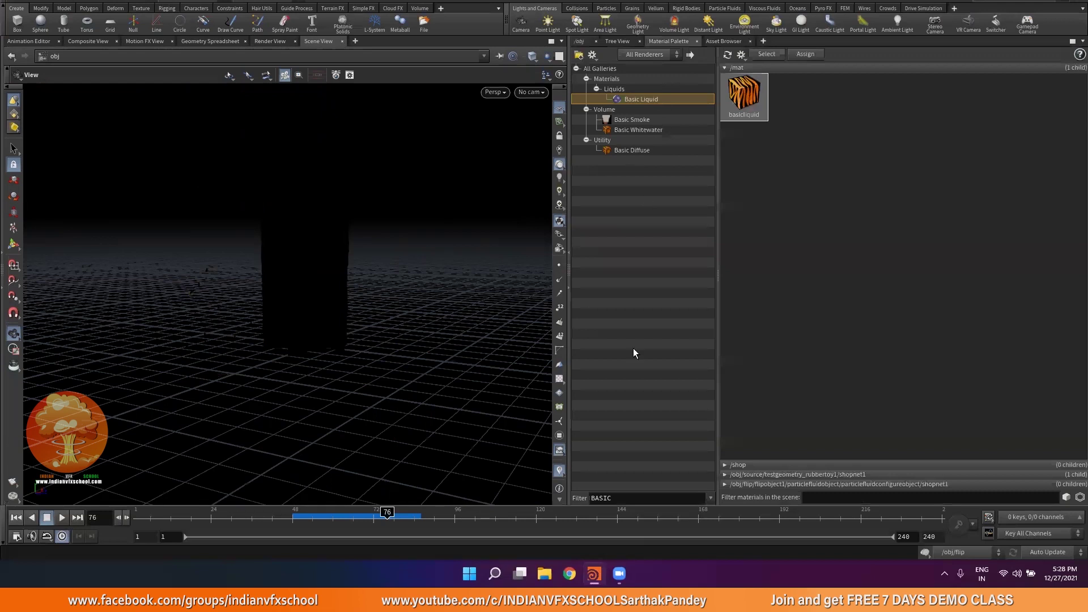
pyautogui.moveTo(546, 499); pyautogui.dragTo(547, 502)
pyautogui.write('UNIFORM')
pyautogui.press('Return')
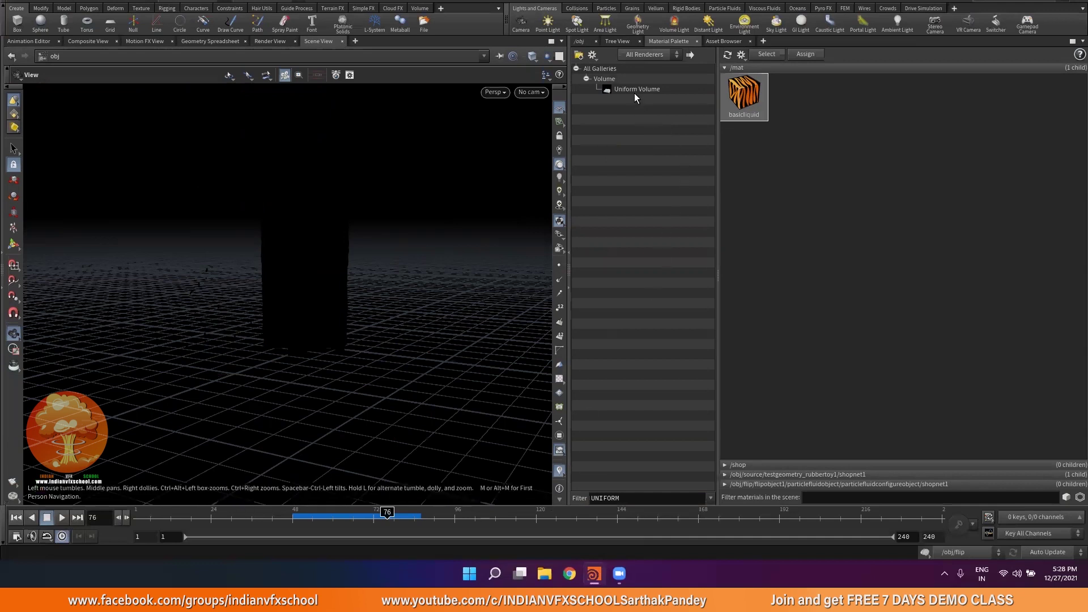
pyautogui.moveTo(808, 119); pyautogui.dragTo(808, 119)
pyautogui.doubleClick(808, 119)
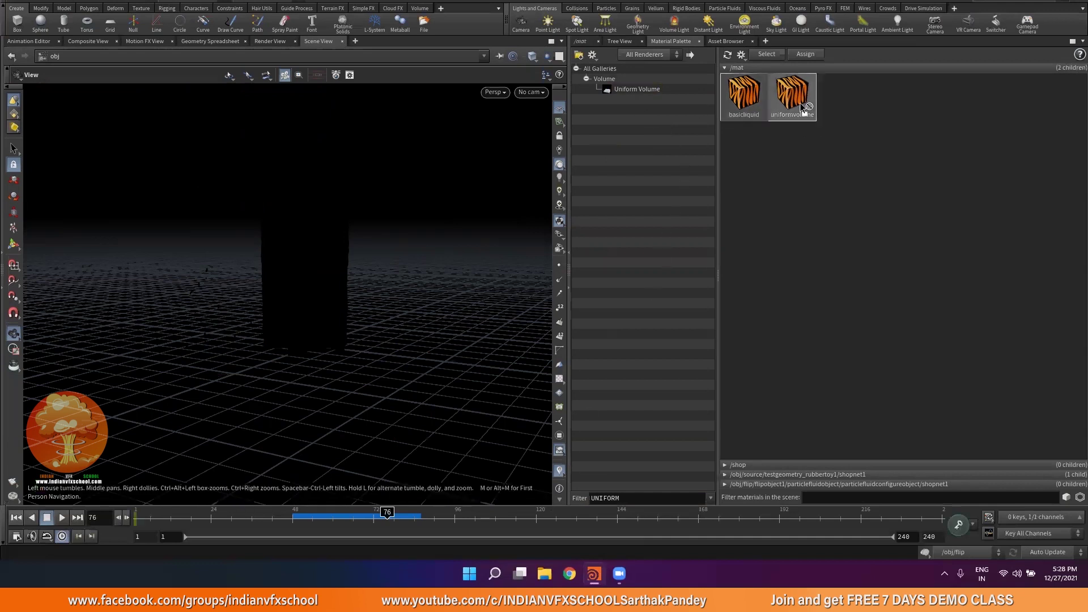
# Arrange the uniformvolume node, copy it and assign /mat/uniformvolume as FLUID_VOL's material.
pyautogui.scroll(-3, 712, 312)
pyautogui.moveTo(713, 311); pyautogui.dragTo(663, 269, button='middle')
pyautogui.moveTo(729, 236); pyautogui.dragTo(641, 295)
pyautogui.hotkey('ctrl', 'c')
pyautogui.click(611, 56)
pyautogui.click(631, 106)
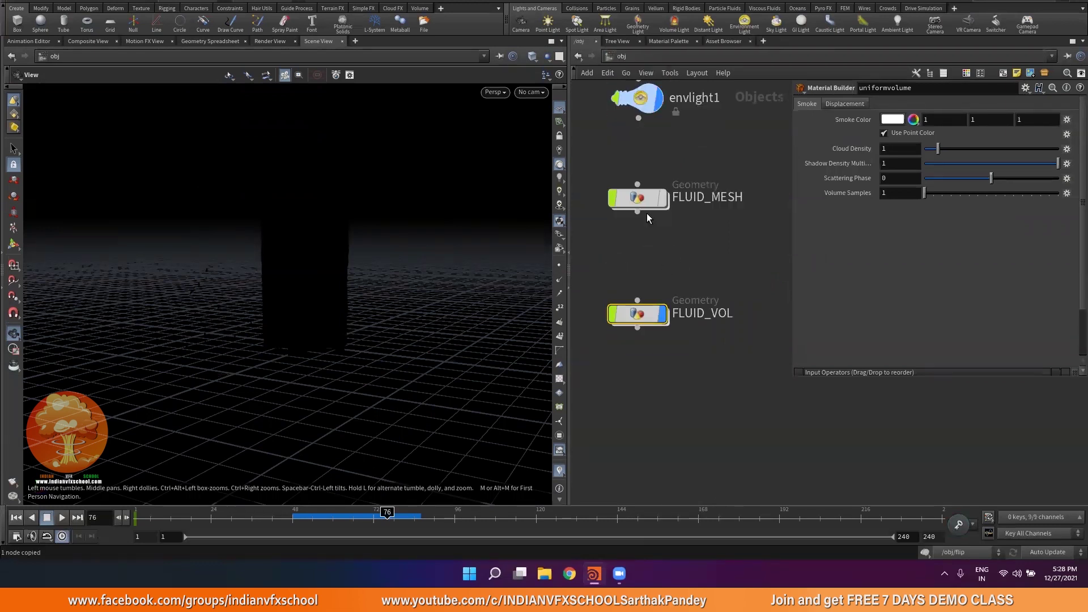
pyautogui.click(638, 313)
pyautogui.moveTo(957, 120); pyautogui.dragTo(876, 119)
pyautogui.hotkey('ctrl', 'v')
pyautogui.press('Return')
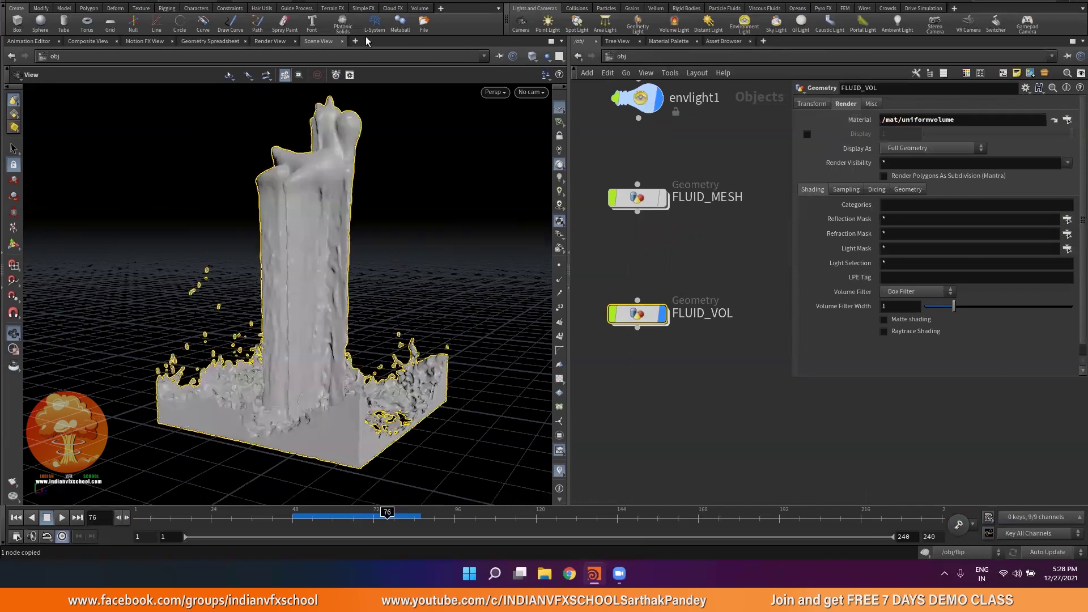
# Render FLUID_VOL on its own in Mantra, and turn FLUID_MESH's display back on to render both together.
pyautogui.click(272, 42)
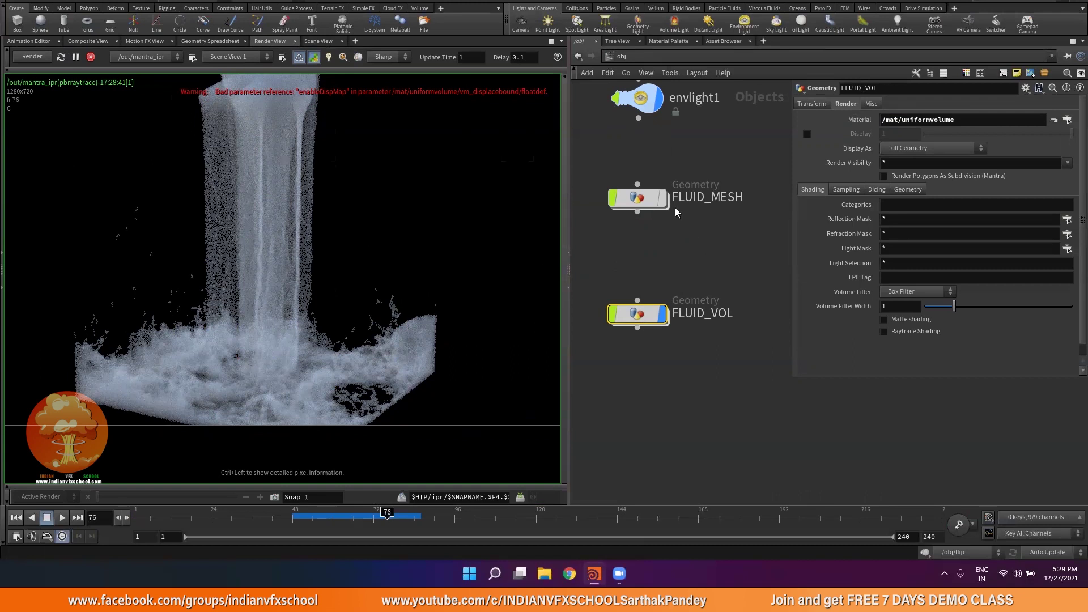
pyautogui.click(662, 200)
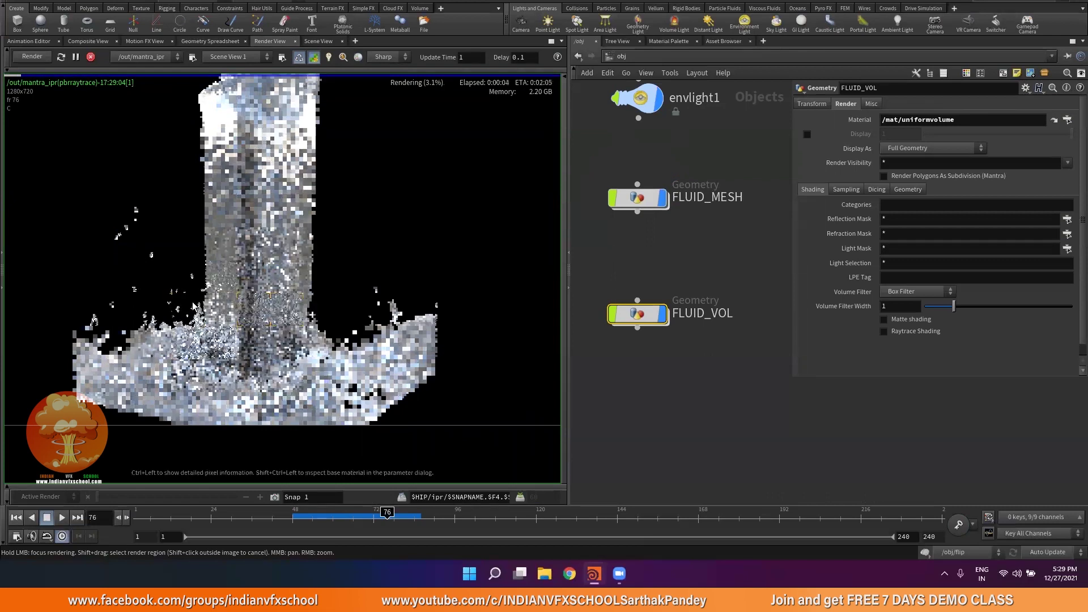
pyautogui.scroll(3, 260, 315)
pyautogui.scroll(-3, 260, 315)
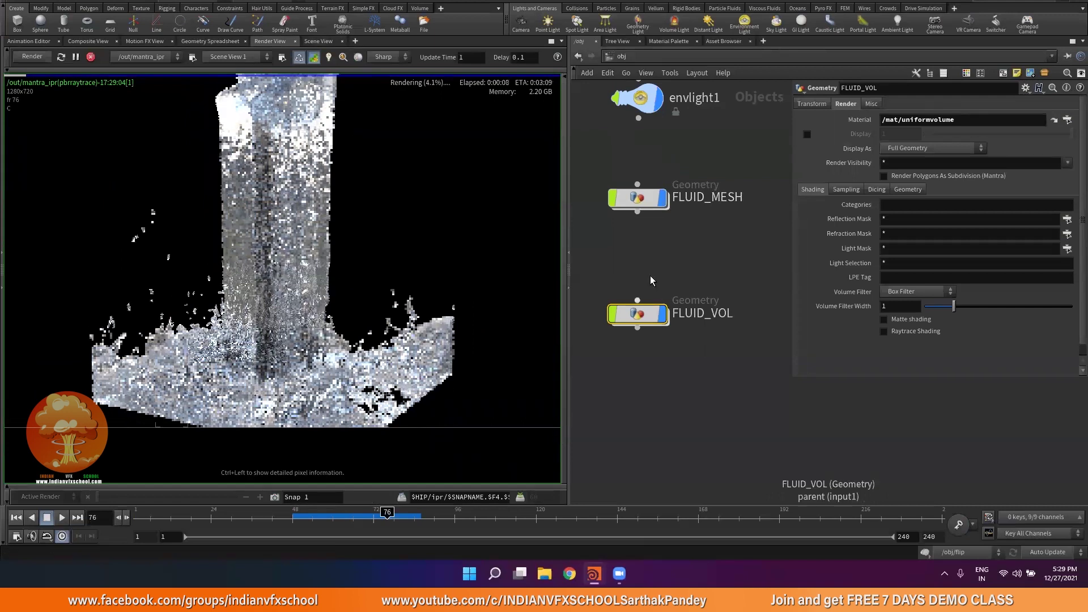
# Set the uniformvolume material's smoke color to bright blue (0, 0.5, 1).
pyautogui.click(673, 42)
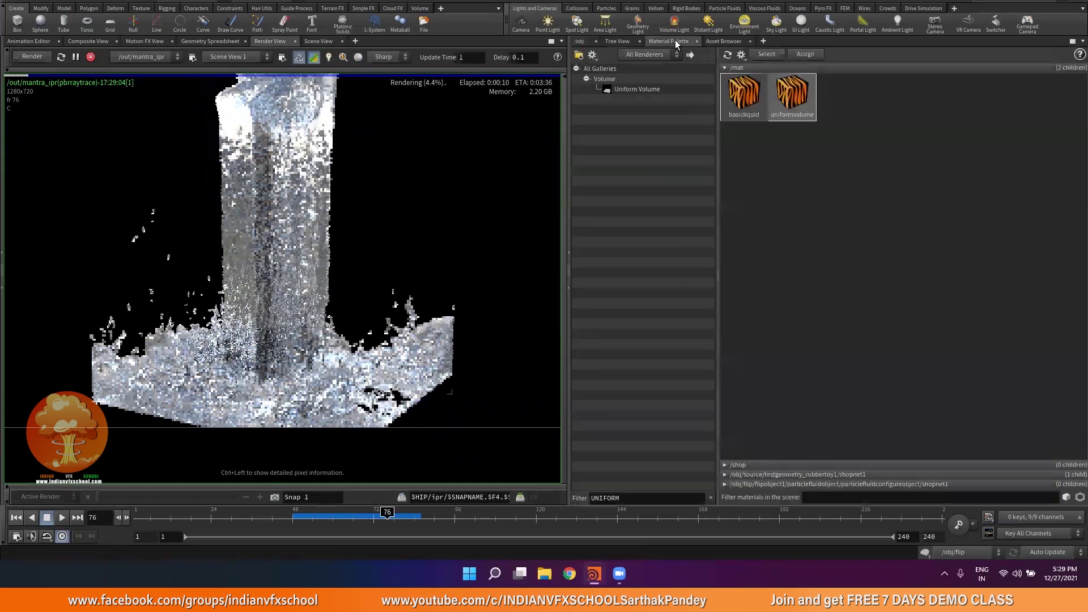
pyautogui.doubleClick(792, 95)
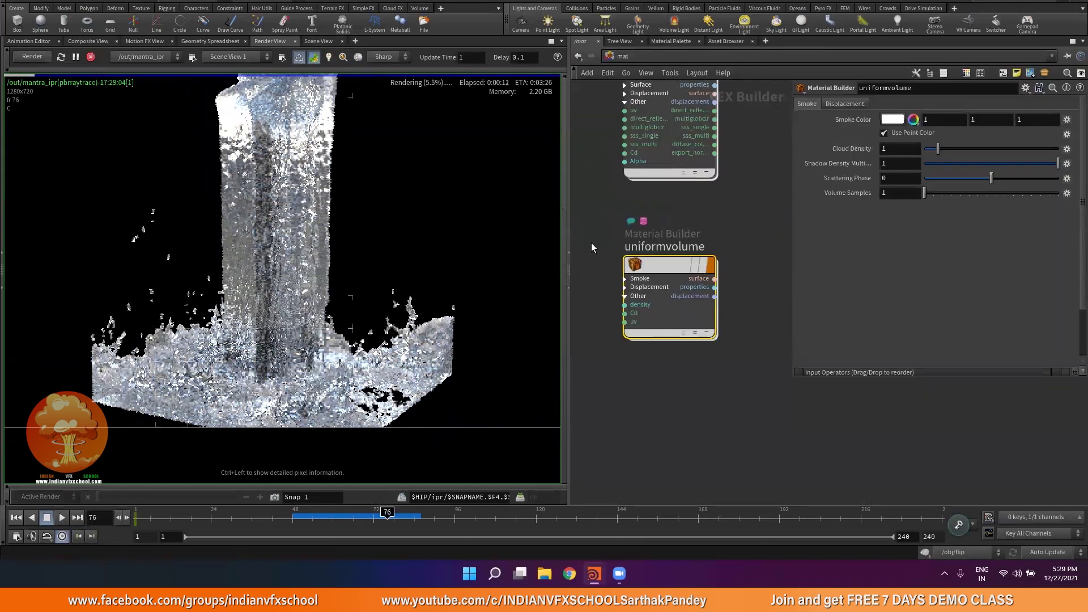
pyautogui.click(893, 119)
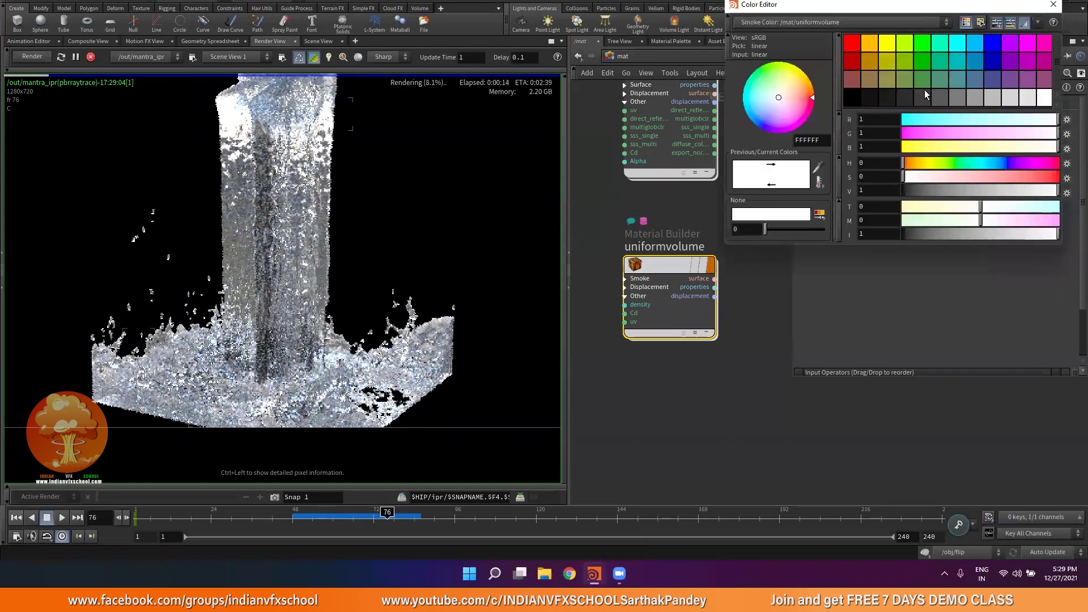
pyautogui.click(975, 43)
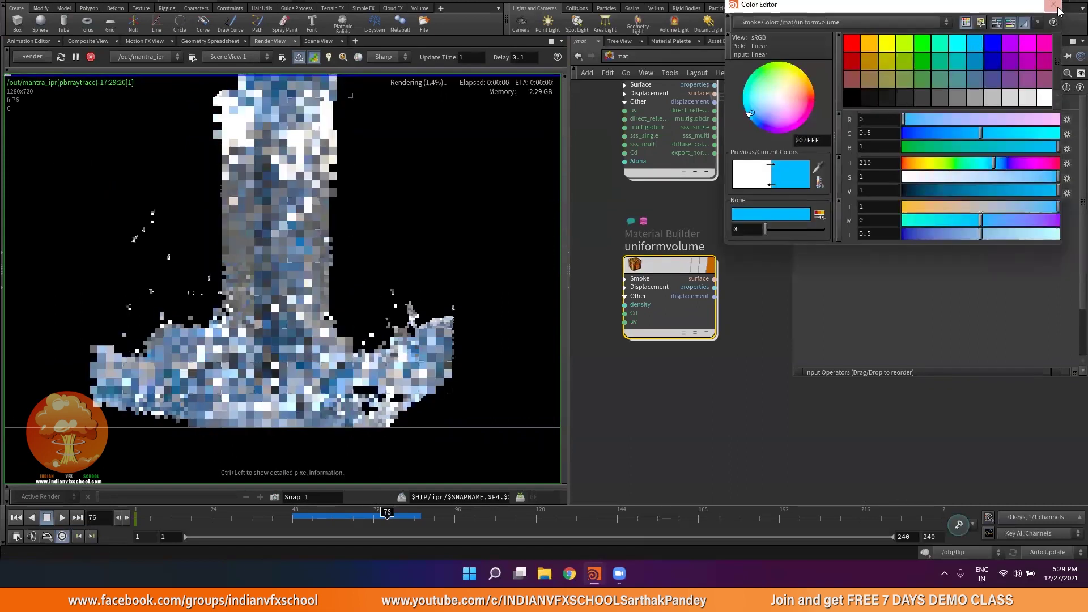
pyautogui.click(1054, 6)
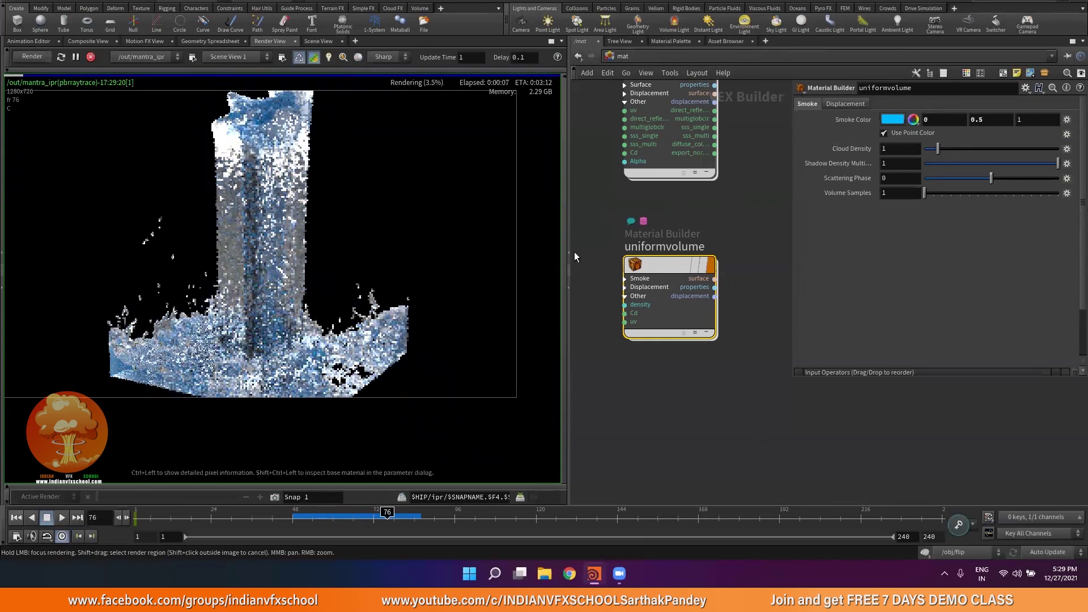
# Set the basicliquid material's diffuse intensity to 0.
pyautogui.scroll(3, 689, 363)
pyautogui.click(624, 231)
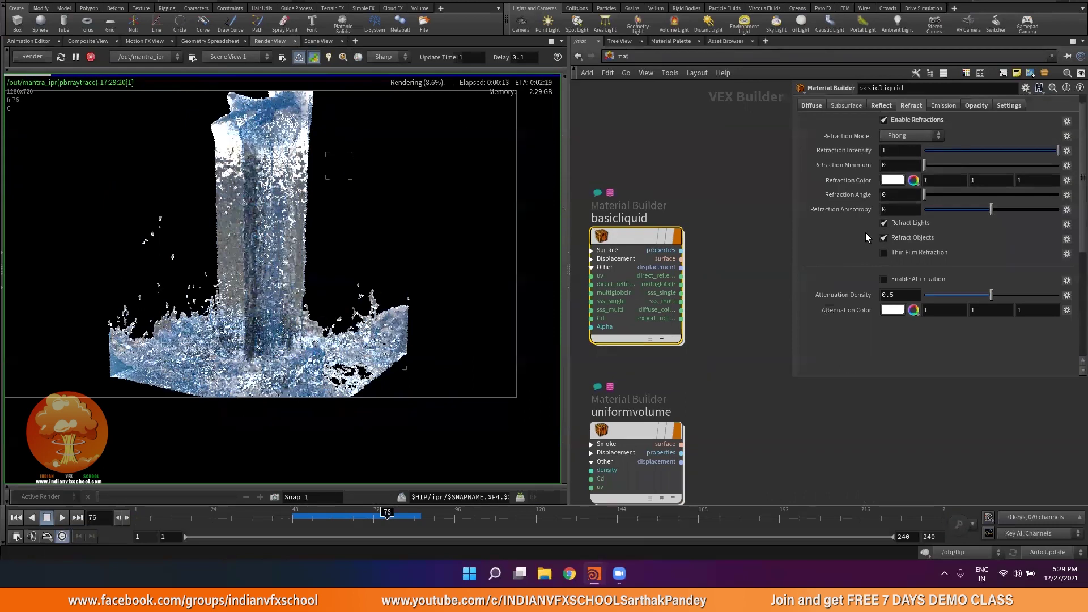
pyautogui.click(812, 106)
pyautogui.moveTo(896, 137); pyautogui.dragTo(830, 138)
pyautogui.write('0')
pyautogui.press('Return')
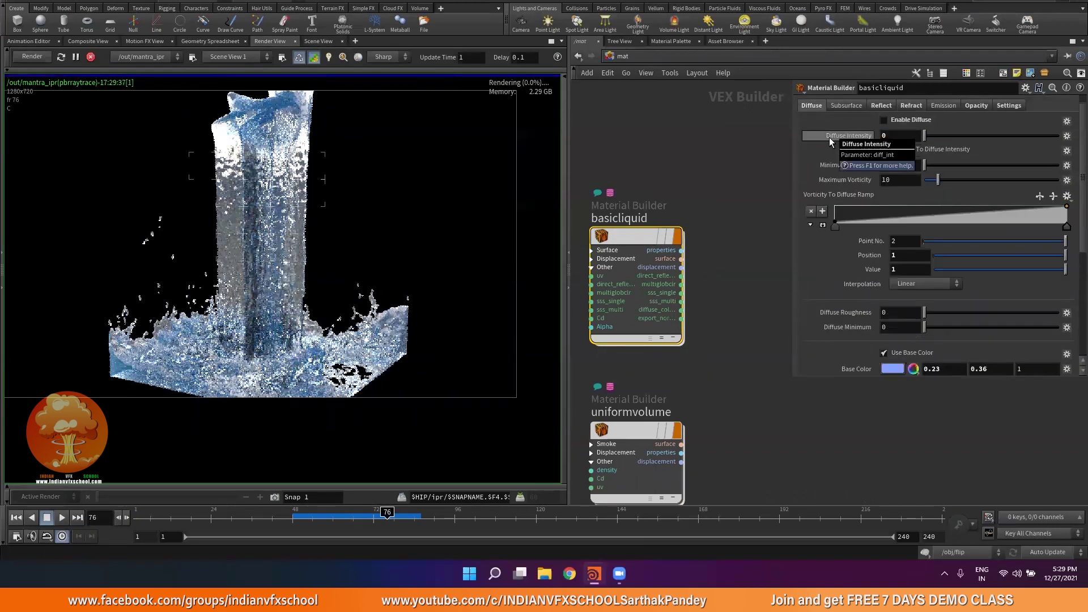
# Set the uniformvolume material's cloud density to 3 and check the render more closely.
pyautogui.moveTo(746, 350); pyautogui.dragTo(773, 251, button='middle')
pyautogui.click(656, 336)
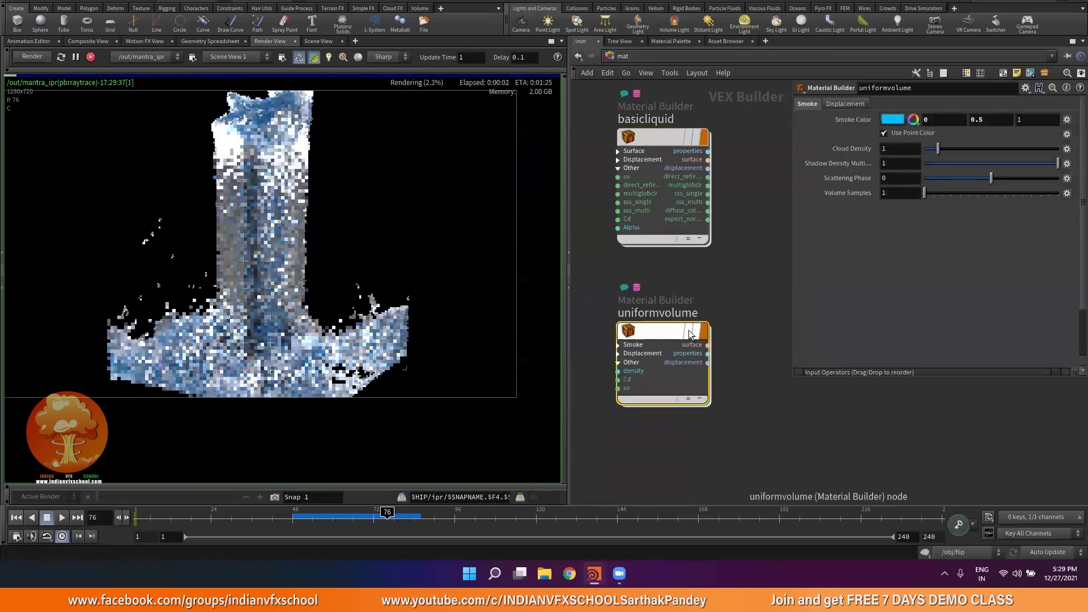
pyautogui.click(890, 150)
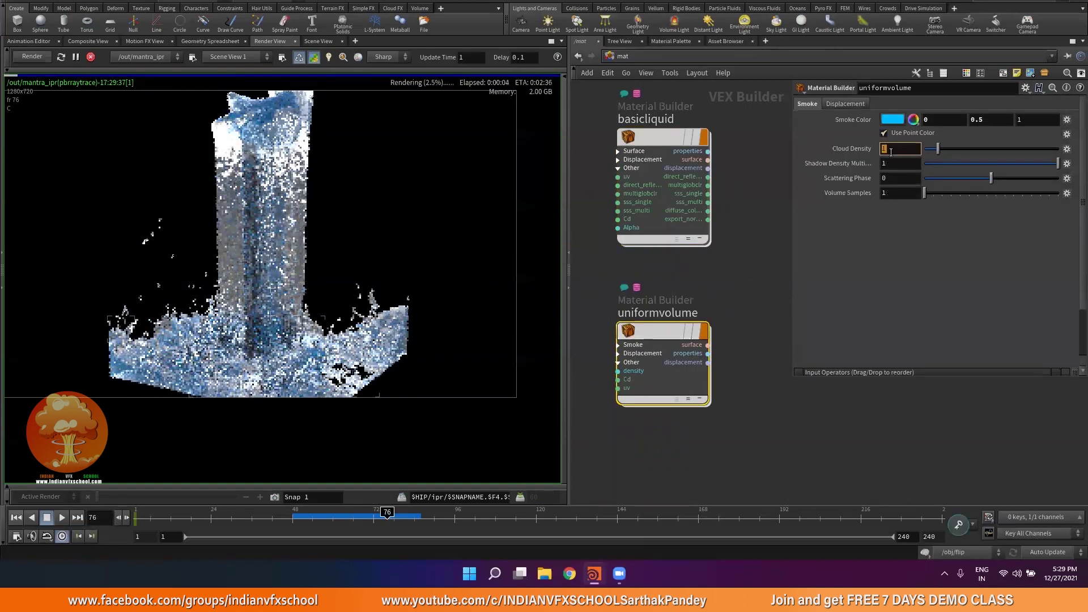
pyautogui.write('3')
pyautogui.press('Return')
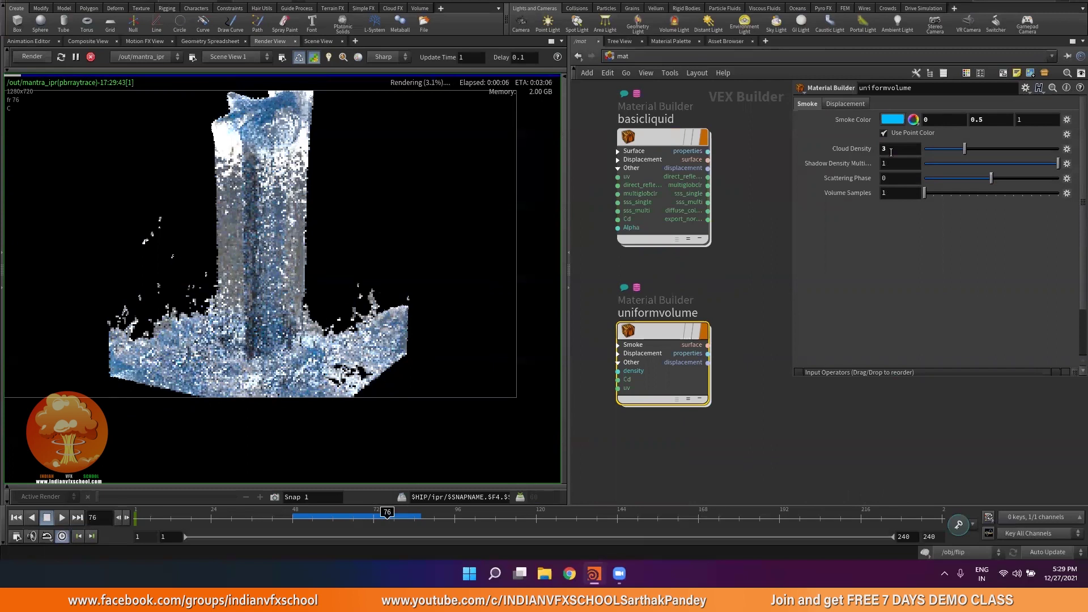
pyautogui.scroll(3, 192, 398)
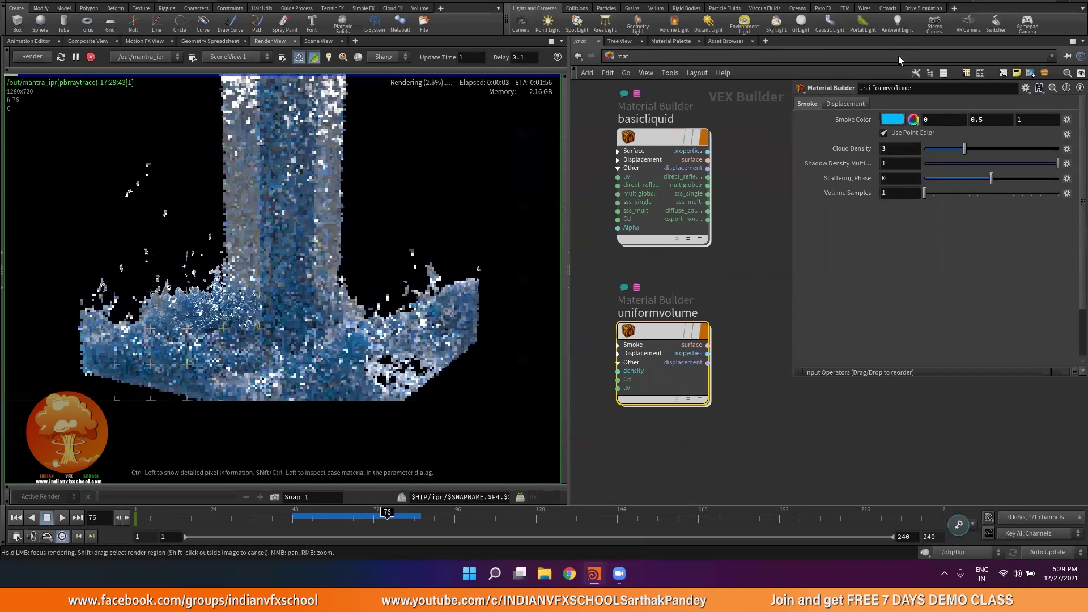
# Change the smoke color to a slightly less saturated blue (0.058, 0.529, 1).
pyautogui.click(894, 119)
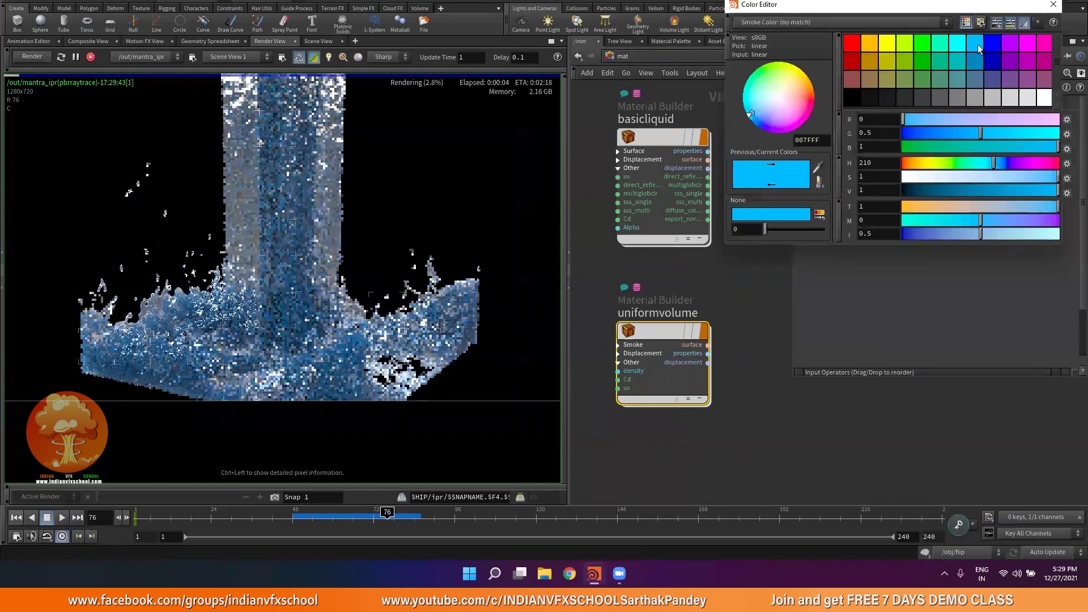
pyautogui.click(1046, 181)
pyautogui.click(1012, 148)
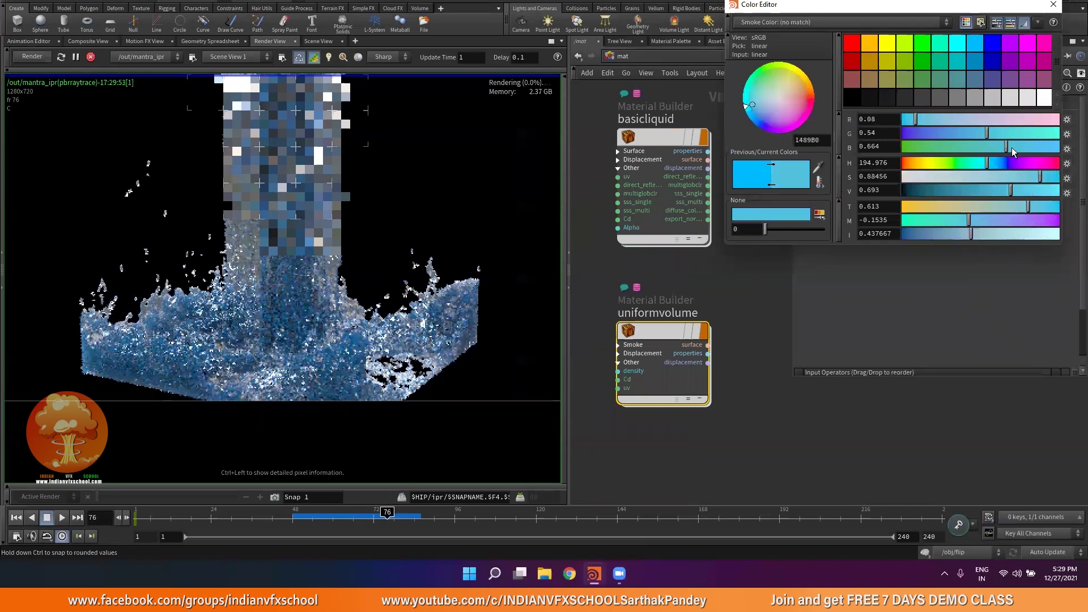
pyautogui.click(1053, 4)
# Set the uniformvolume material's cloud density to 2.5.
pyautogui.doubleClick(901, 148)
pyautogui.write('2')
pyautogui.press('Return')
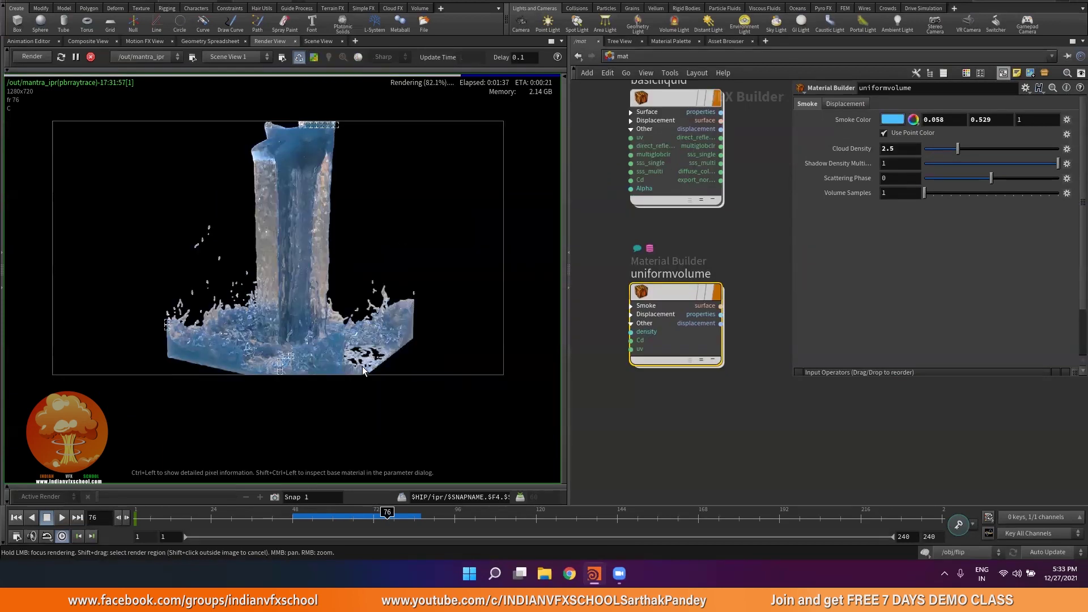
# Examine the water column and splashes in the finished render and return to the object network.
pyautogui.scroll(2, 321, 298)
pyautogui.moveTo(285, 292); pyautogui.dragTo(287, 292, button='middle')
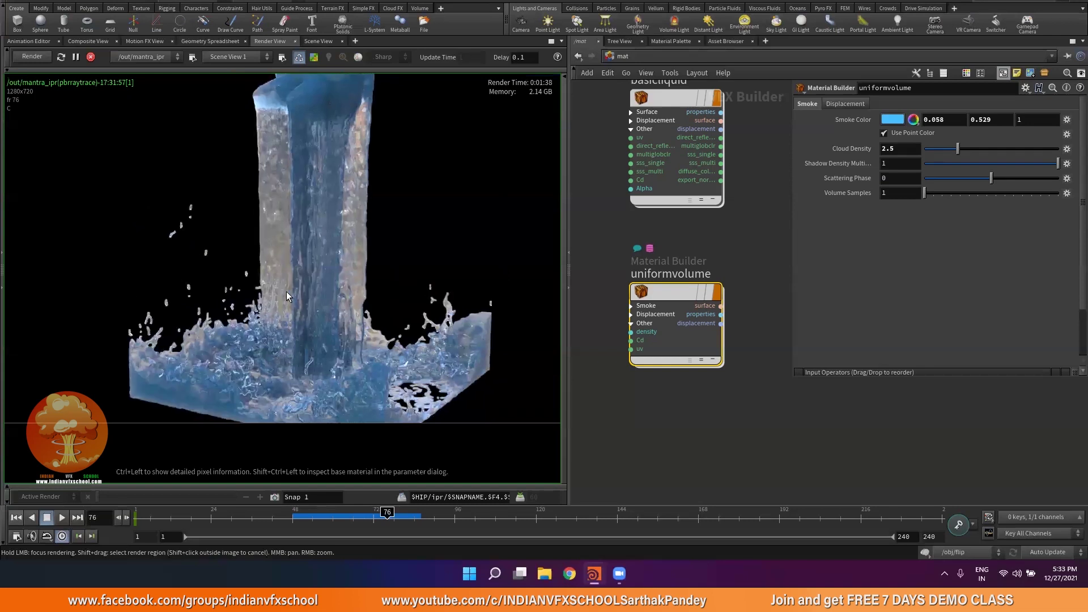
pyautogui.scroll(-2, 284, 292)
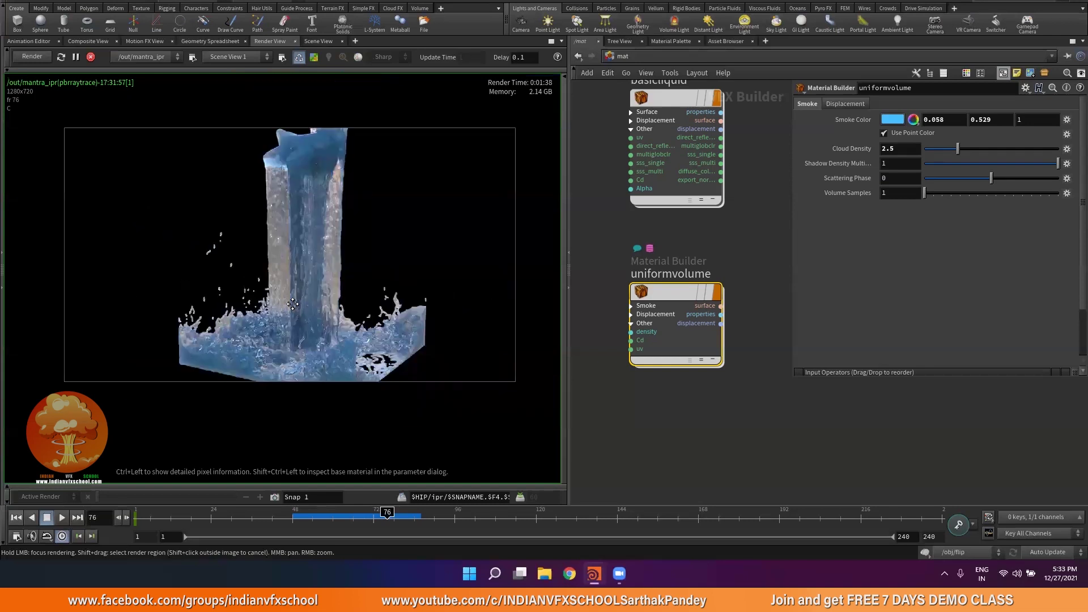
pyautogui.scroll(-1, 433, 272)
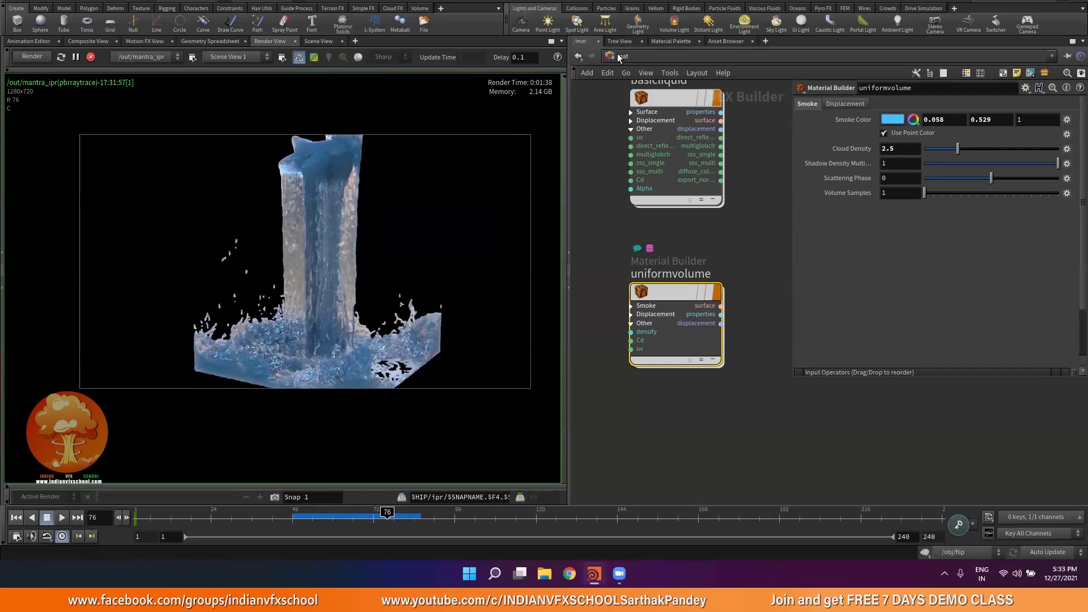
pyautogui.click(618, 55)
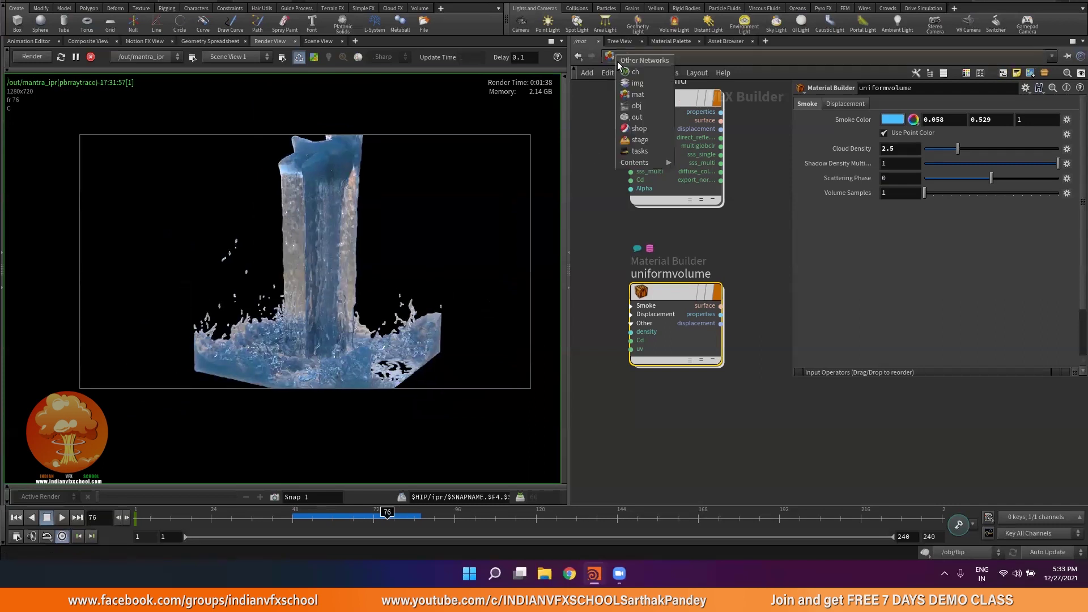
pyautogui.click(635, 106)
pyautogui.scroll(-3, 658, 185)
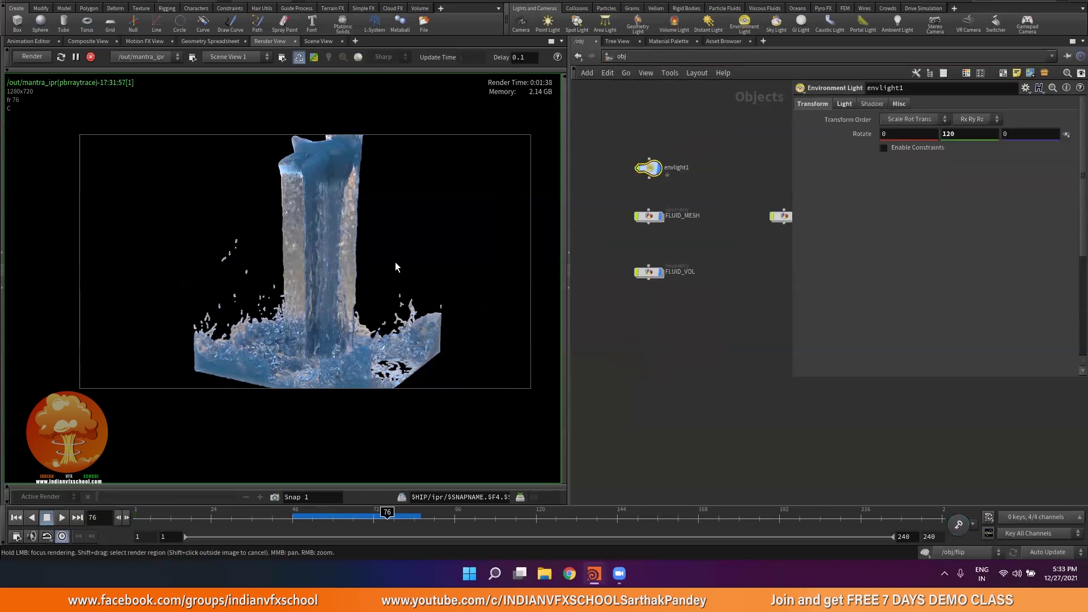
pyautogui.scroll(2, 391, 258)
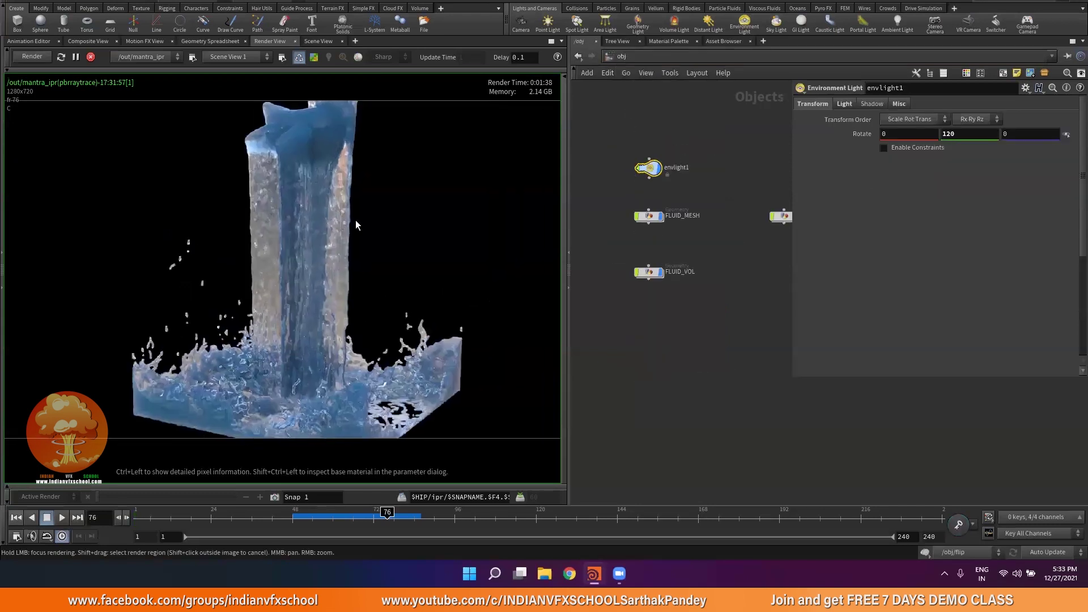
# Show the output network and inspect mantra_ipr's sampling settings, especially the max ray samples.
pyautogui.click(621, 60)
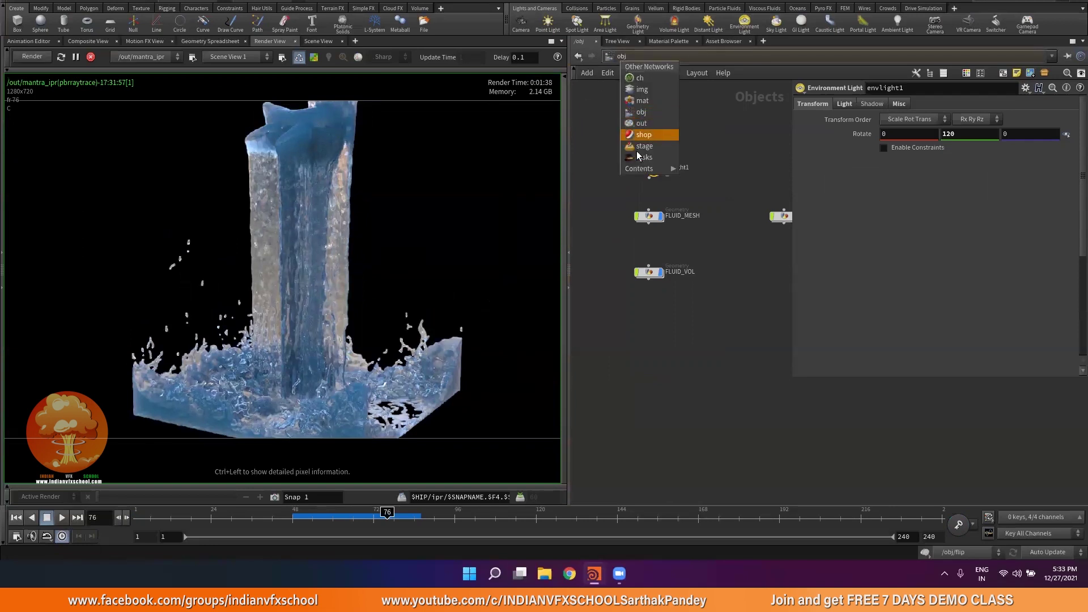
pyautogui.click(643, 123)
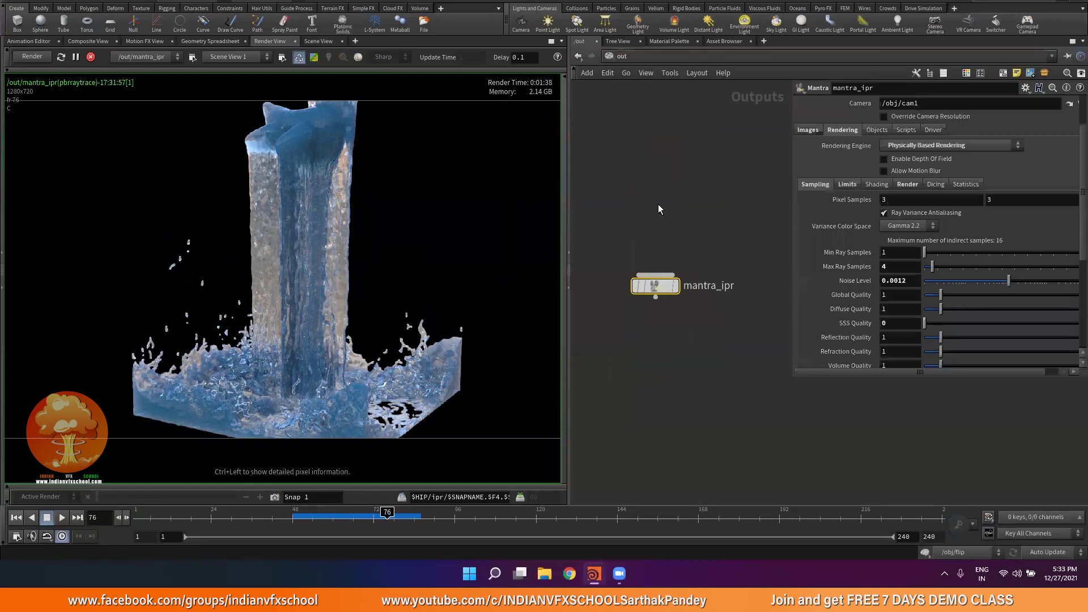
pyautogui.click(896, 267)
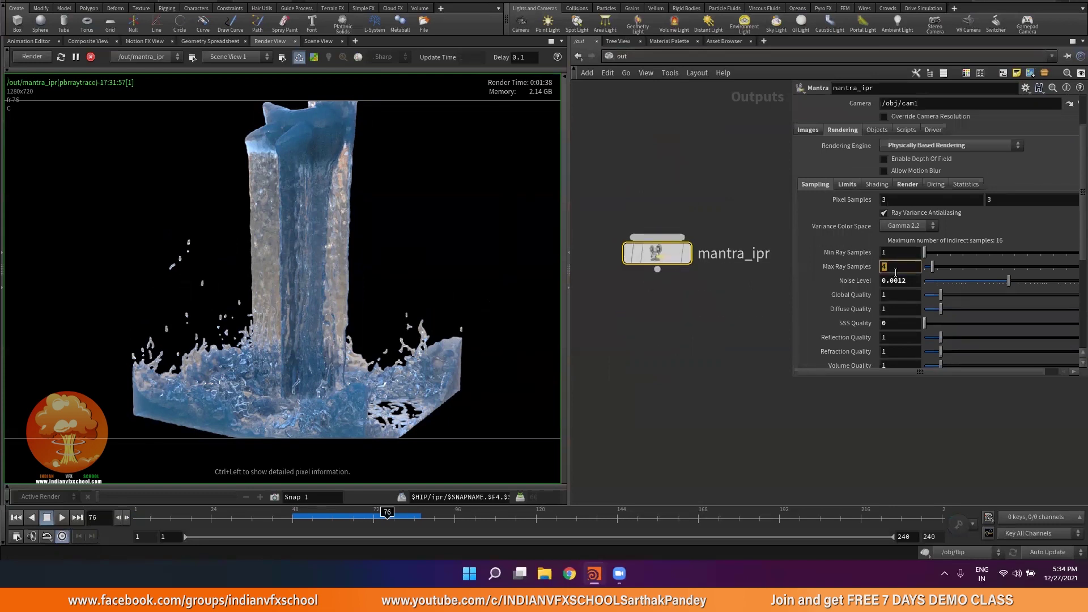
pyautogui.press('Escape')
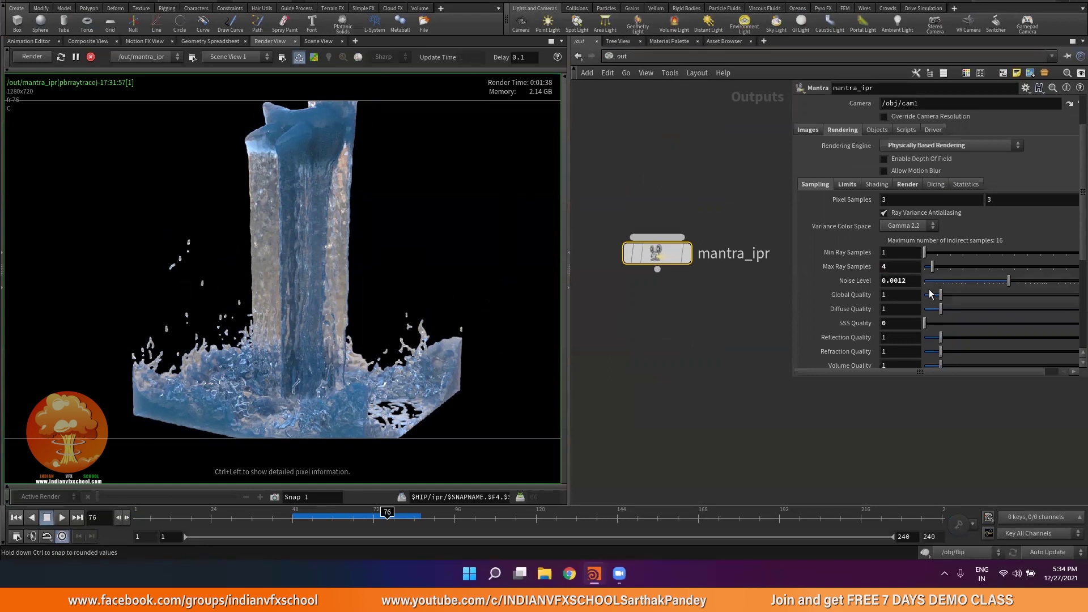
# Inspect mantra_ipr's noise level, the available rendering engines and the image output settings.
pyautogui.moveTo(914, 281); pyautogui.dragTo(901, 281)
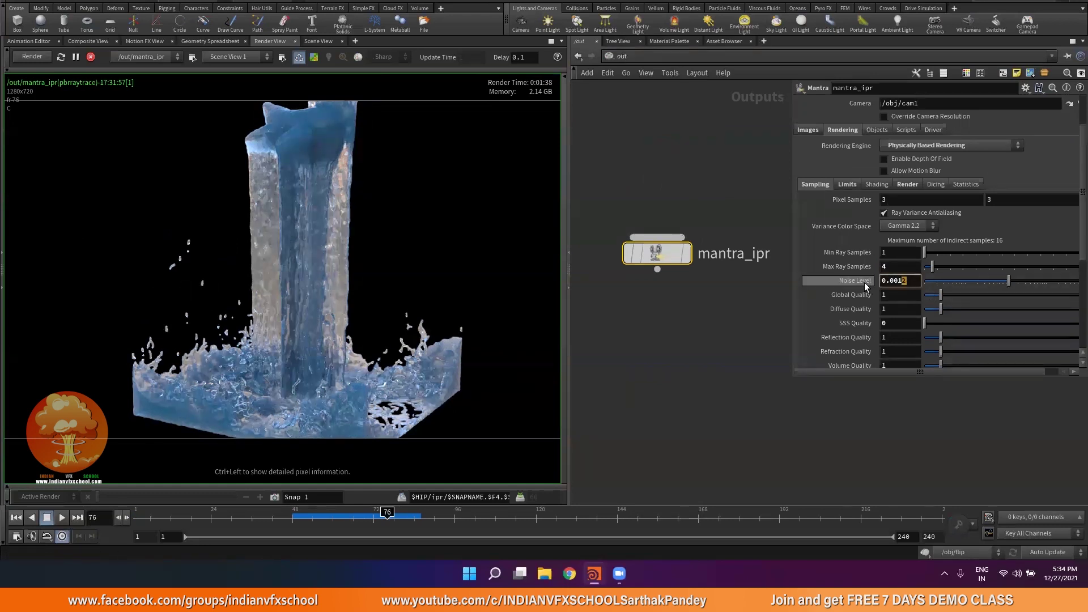
pyautogui.moveTo(863, 282)
pyautogui.click(926, 145)
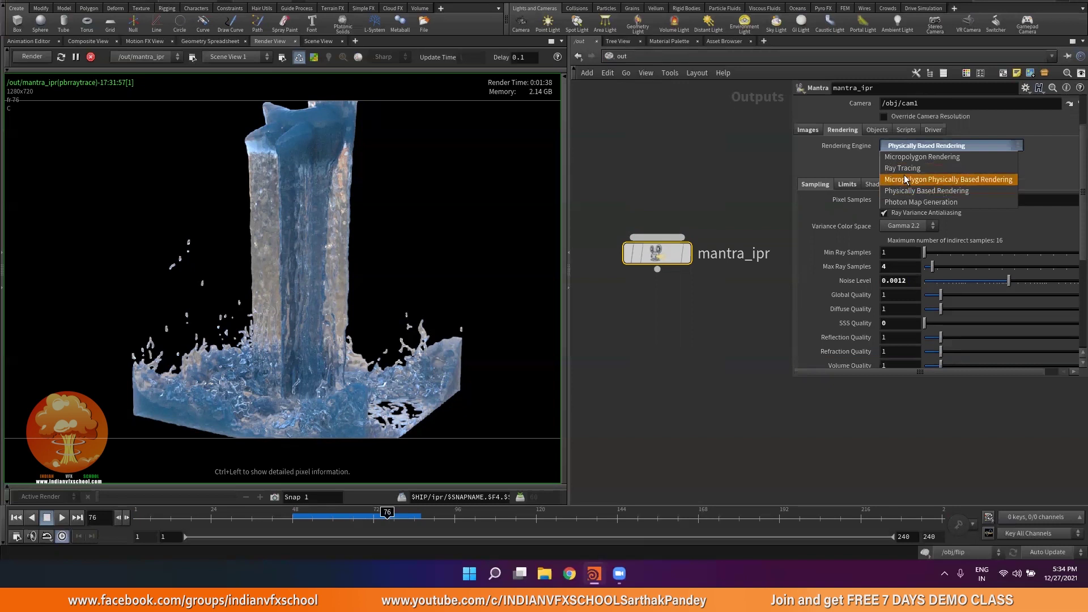
pyautogui.click(941, 148)
pyautogui.click(799, 130)
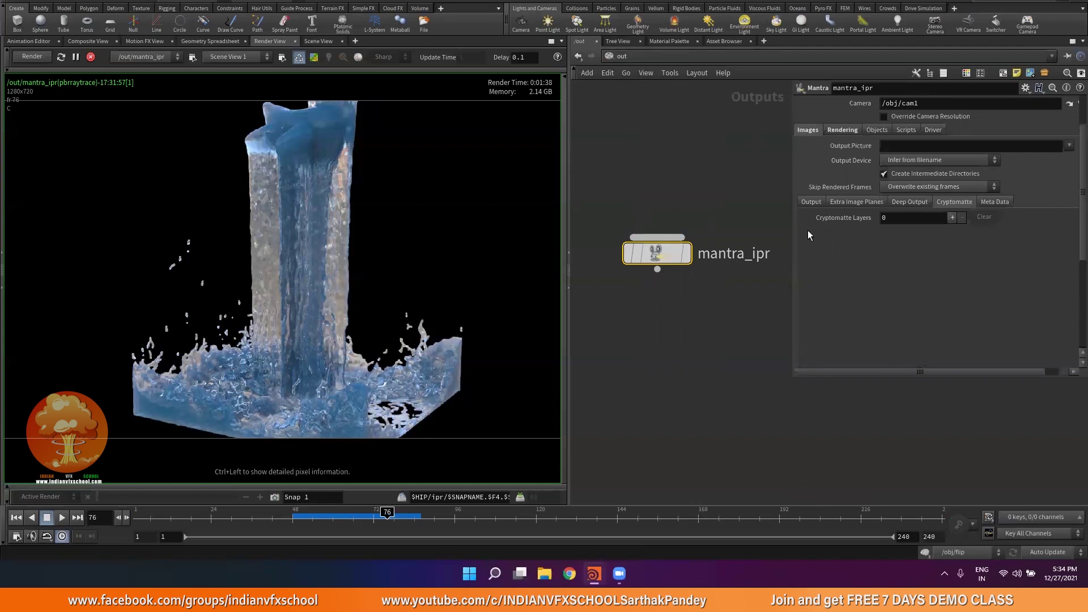
pyautogui.click(812, 203)
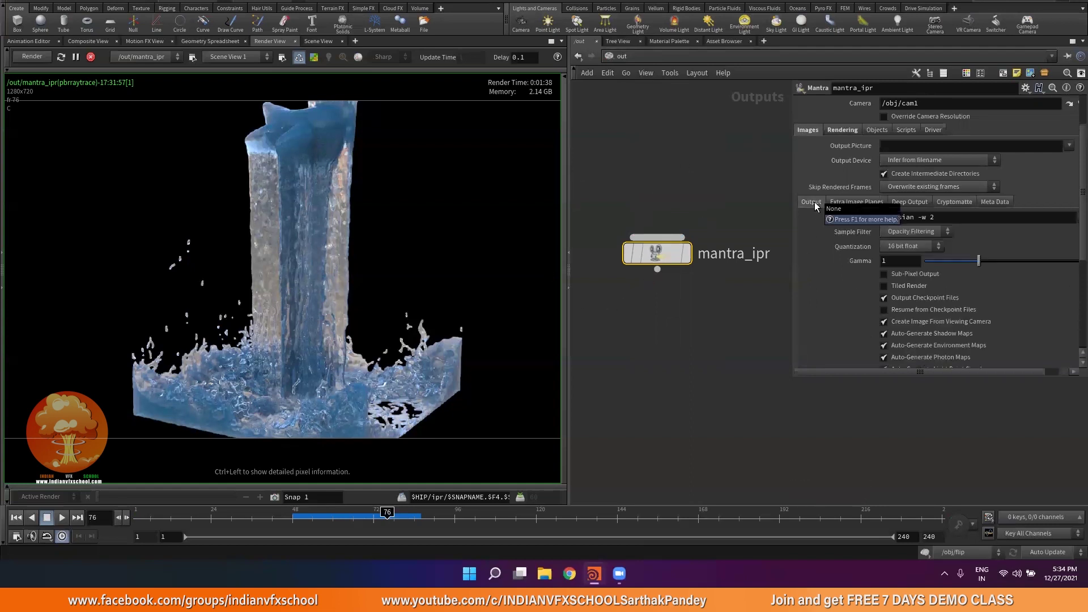
# Override mantra_ipr's camera resolution and set the resolution scale to User Specified Resolution.
pyautogui.scroll(3, 815, 206)
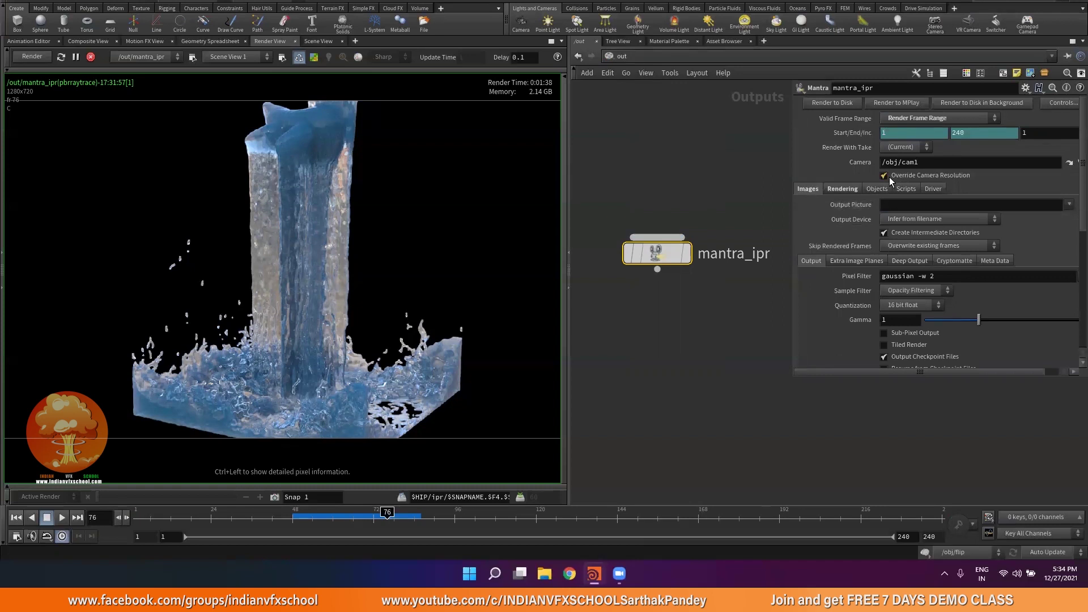
pyautogui.click(889, 177)
pyautogui.click(923, 190)
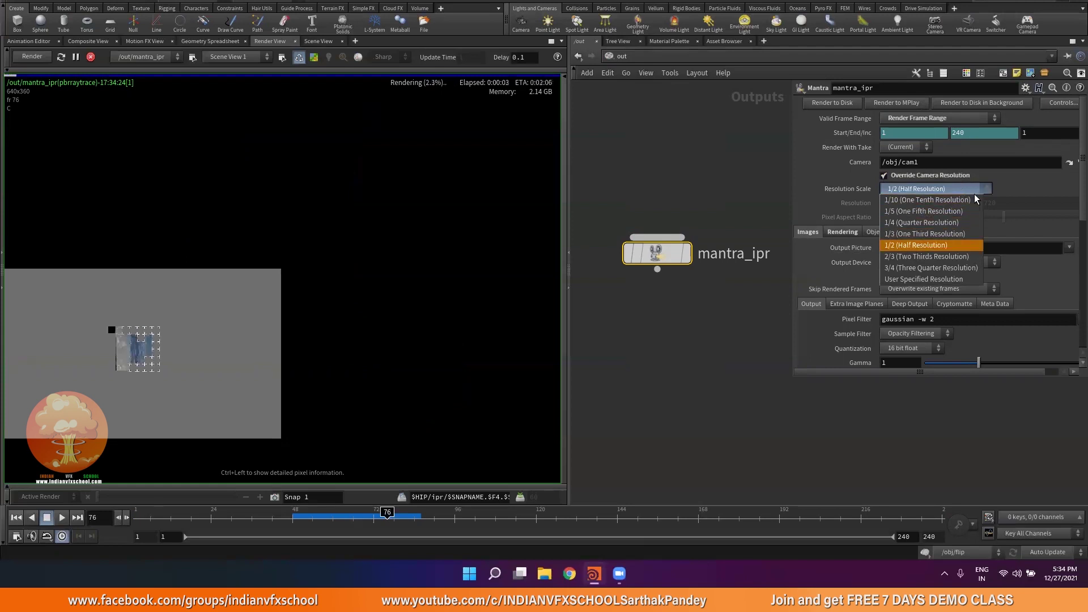
pyautogui.click(1025, 186)
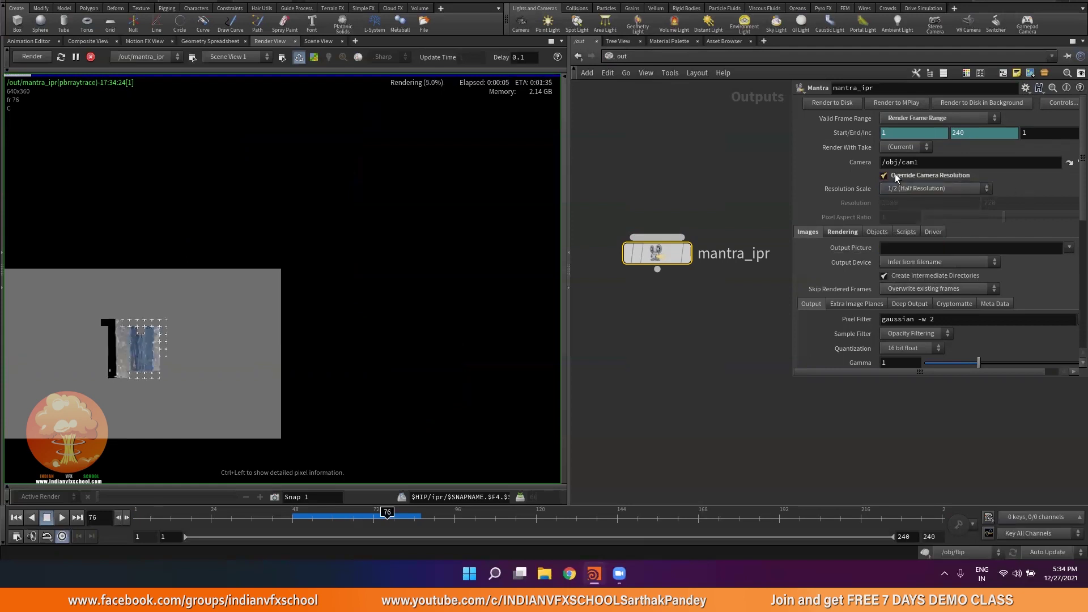
pyautogui.click(898, 188)
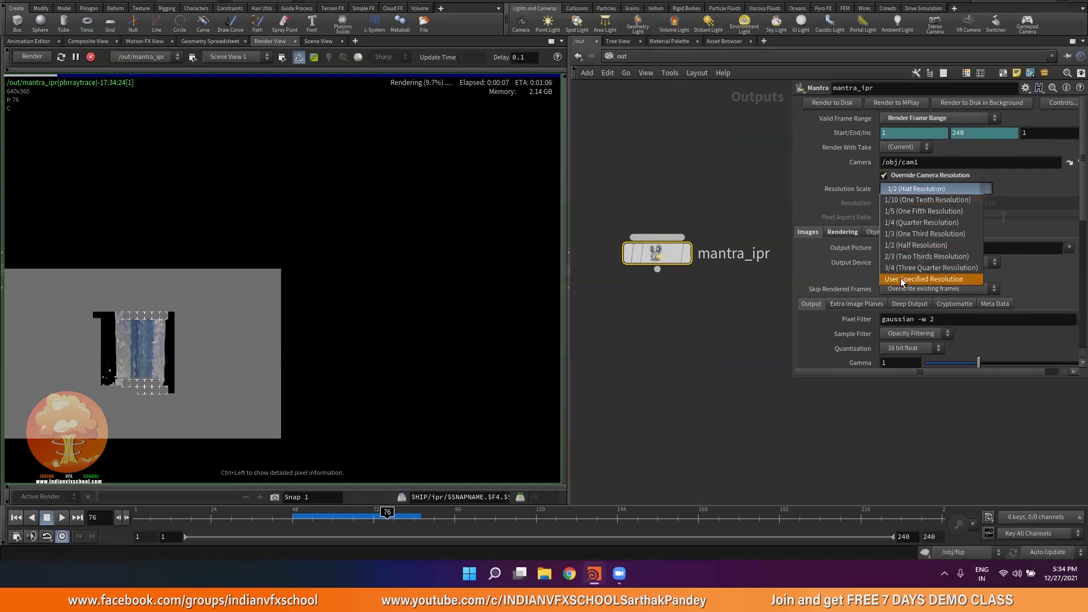
pyautogui.click(920, 280)
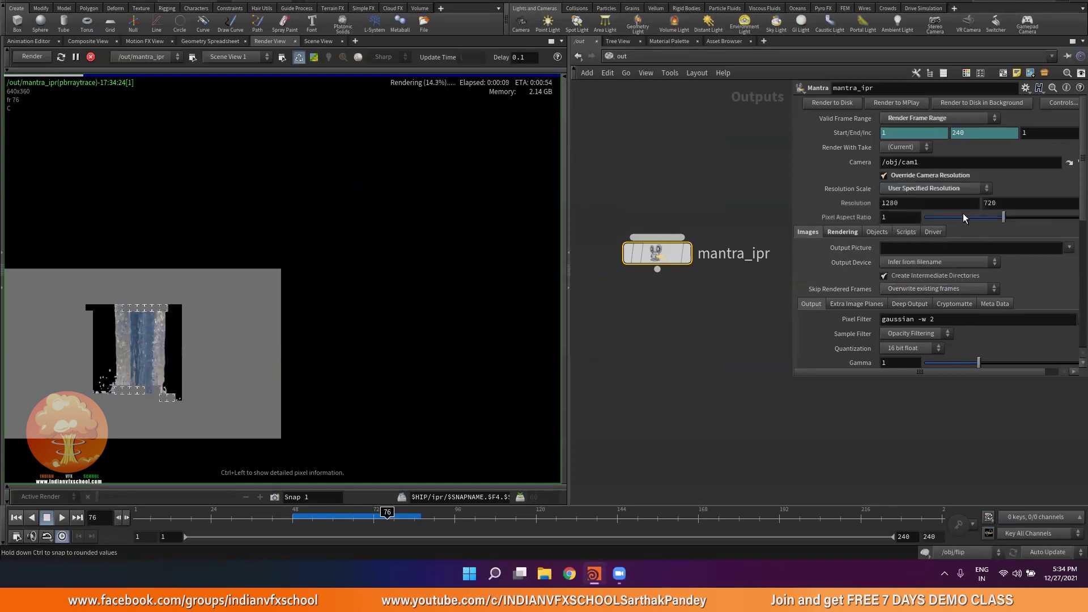
pyautogui.doubleClick(937, 203)
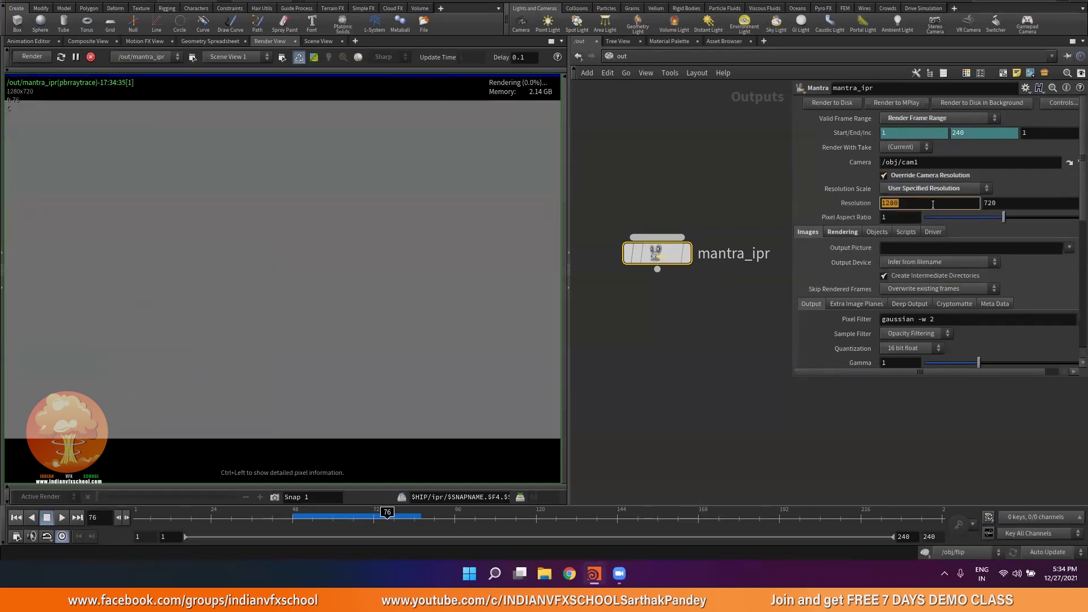
# Pause the live preview render.
pyautogui.scroll(-2, 641, 169)
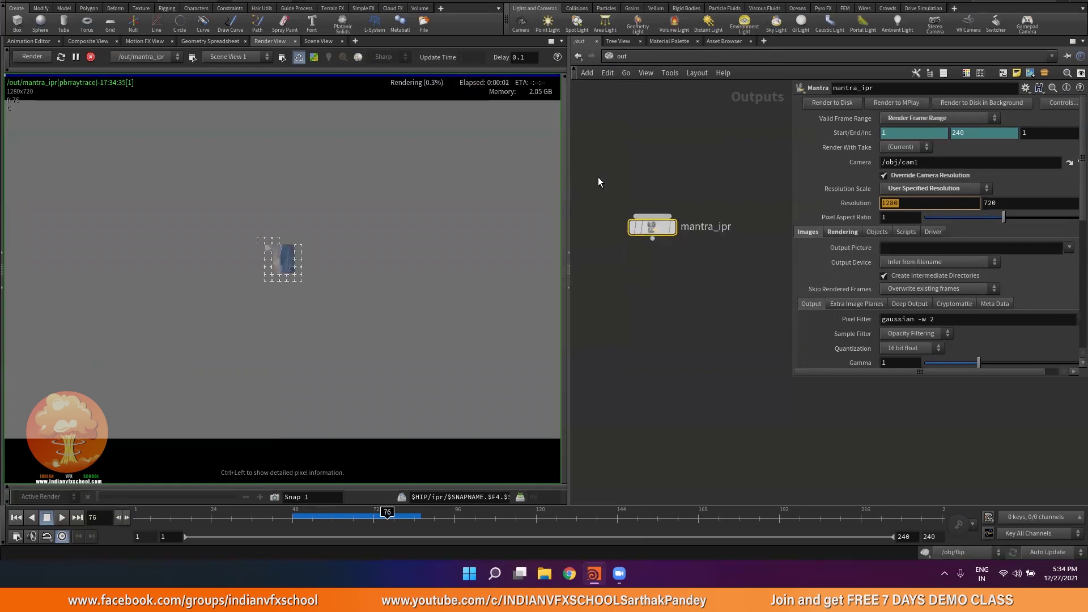
pyautogui.scroll(2, 268, 246)
pyautogui.scroll(-4, 274, 246)
pyautogui.moveTo(627, 247); pyautogui.dragTo(644, 260, button='middle')
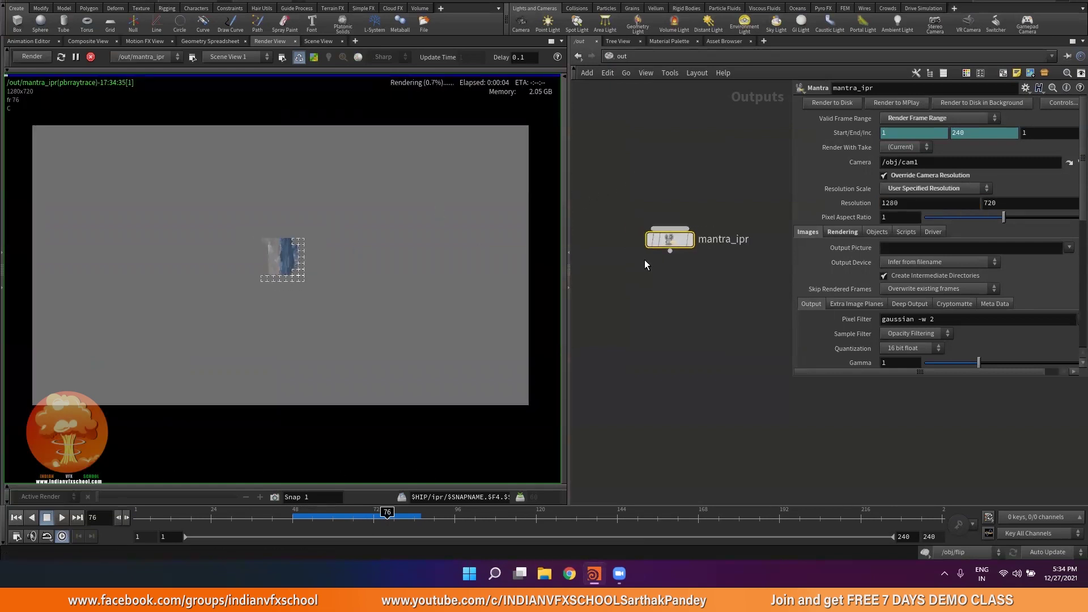
pyautogui.click(76, 57)
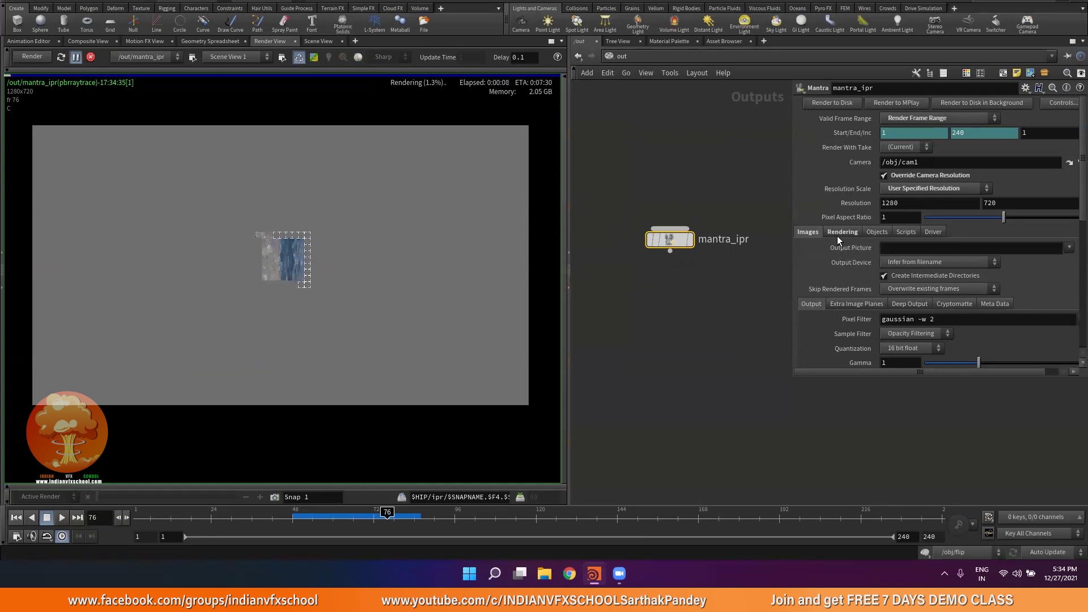
# Browse for mantra_ipr's output picture location and create a RENDER folder inside the desktop's FLIP folder.
pyautogui.moveTo(794, 245); pyautogui.dragTo(729, 234)
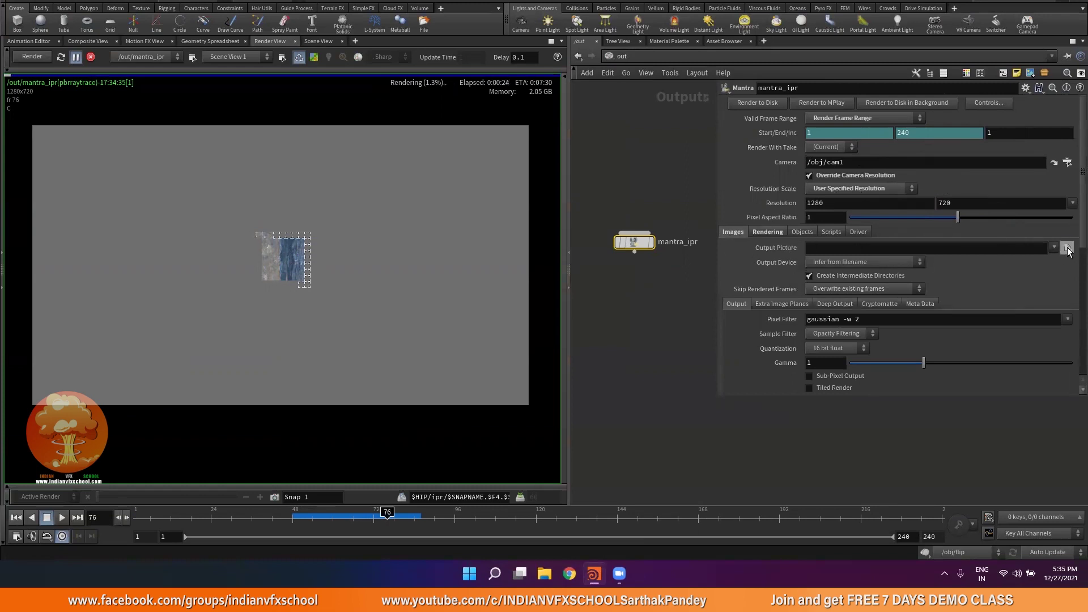
pyautogui.click(1068, 249)
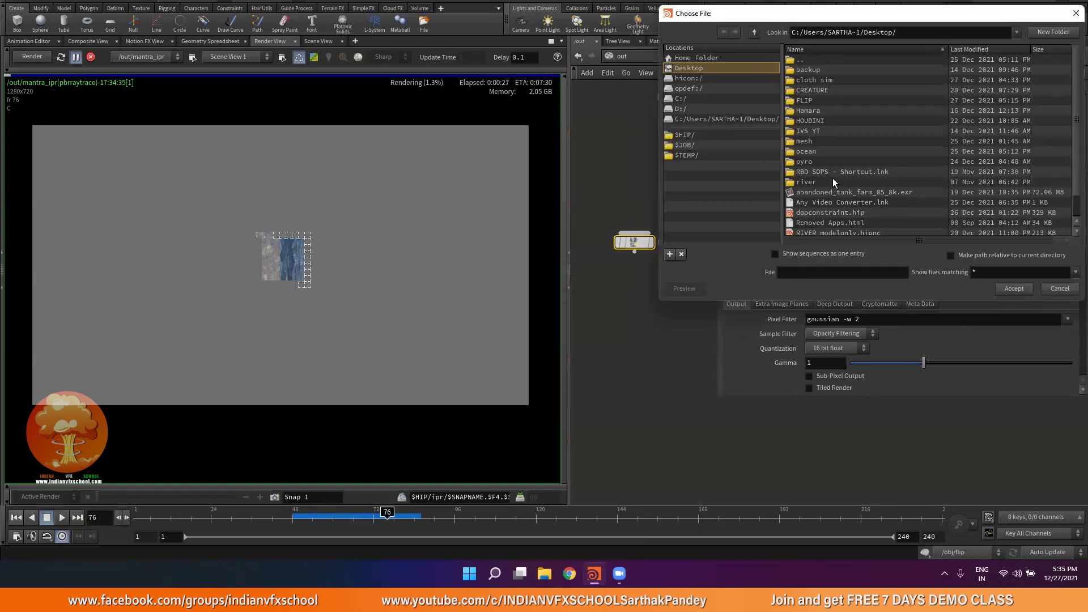
pyautogui.doubleClick(814, 102)
pyautogui.click(1074, 36)
pyautogui.write('RENDER')
pyautogui.press('Return')
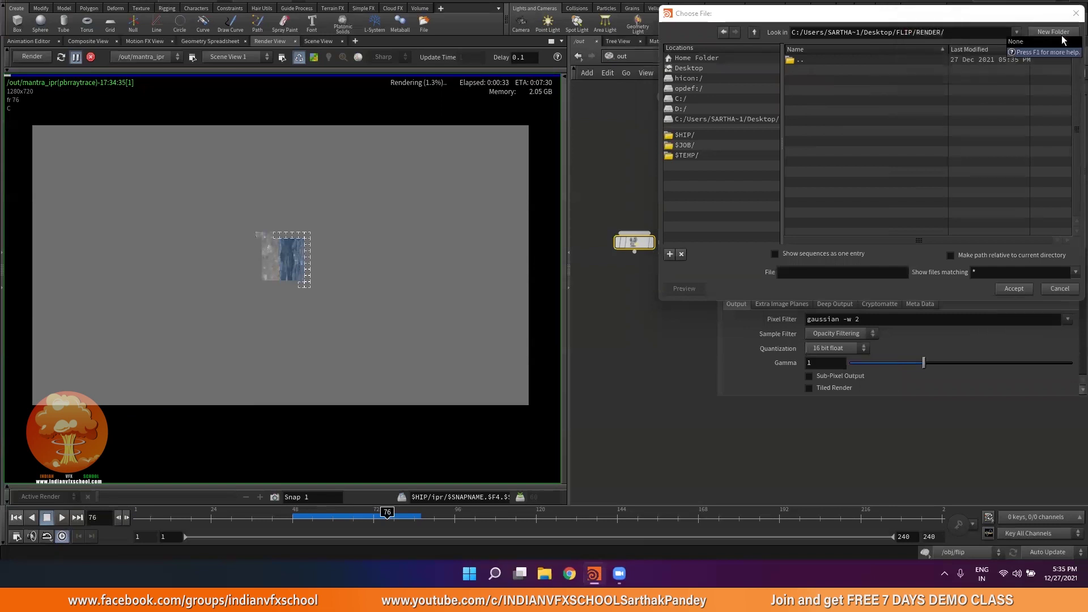
# Name the output picture $F.exr in the RENDER folder and start rendering the frame range to disk.
pyautogui.click(817, 270)
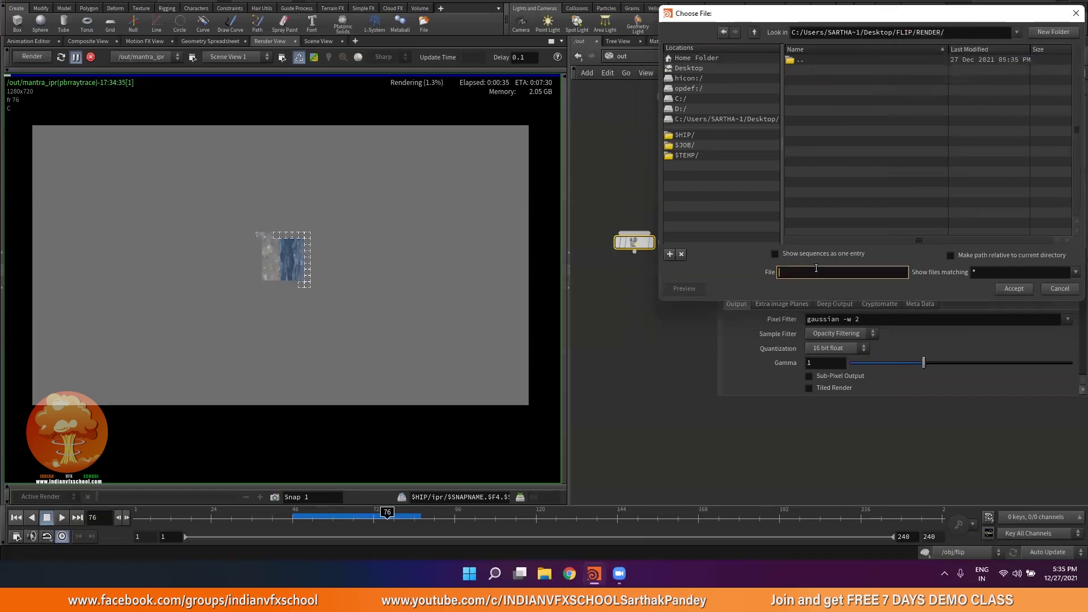
pyautogui.write('$F.exr')
pyautogui.click(1014, 289)
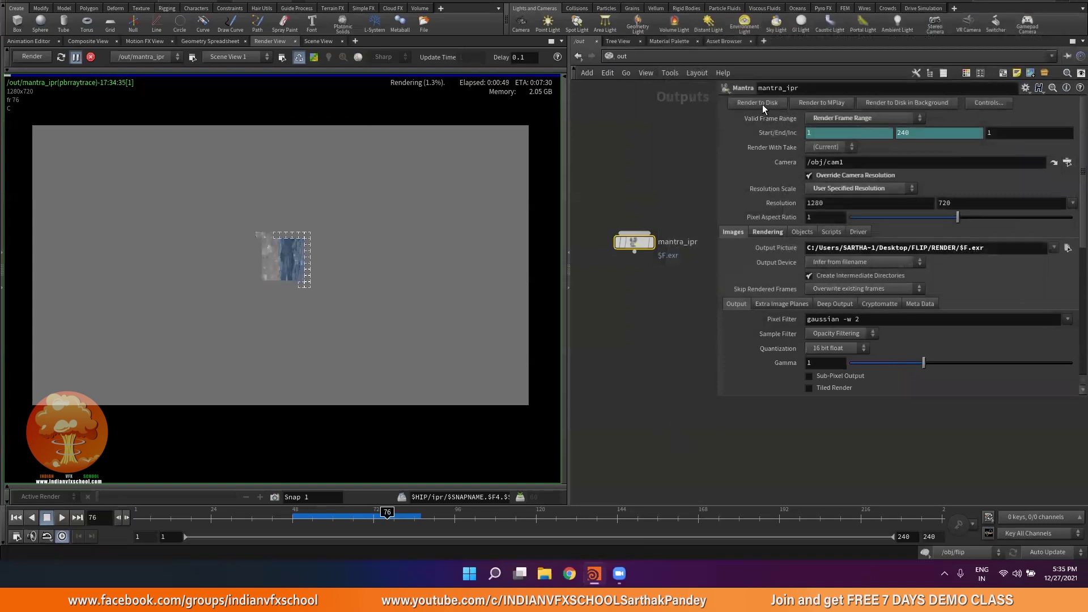
pyautogui.click(763, 105)
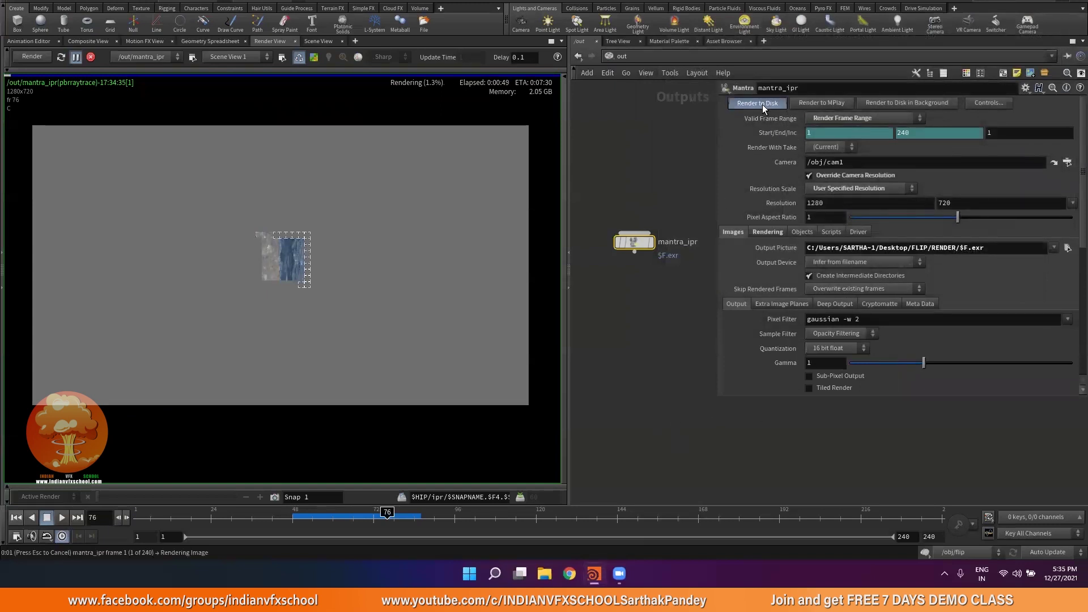